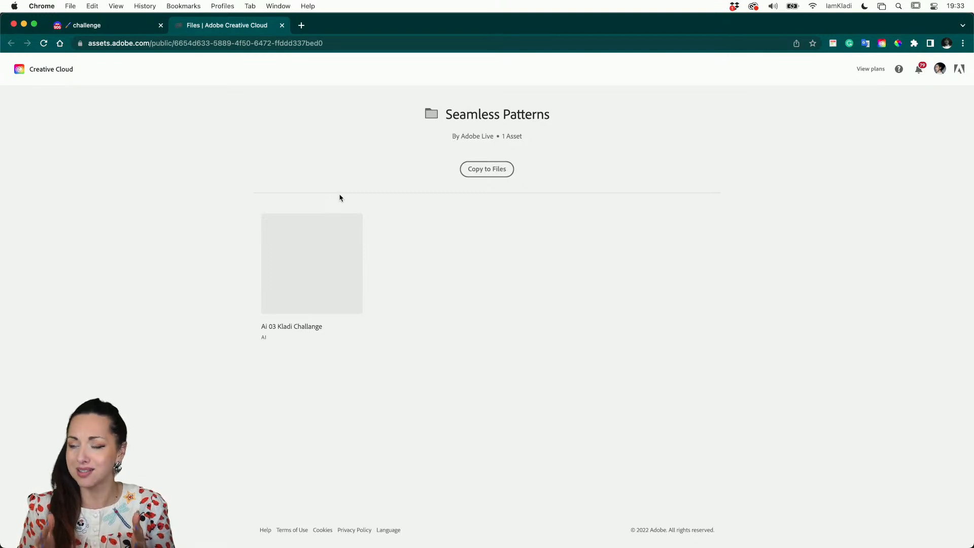
Switch to Adobe Illustrator and go back from the Adobe Stock library to the list of all libraries
{"action": "mouse_move", "coordinate": [308, 546]}
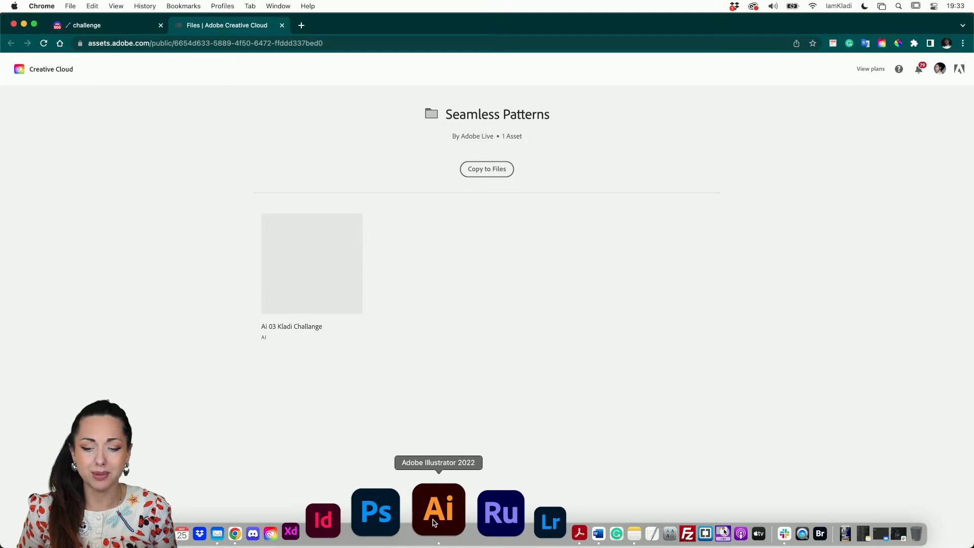
{"action": "left_click", "coordinate": [434, 523]}
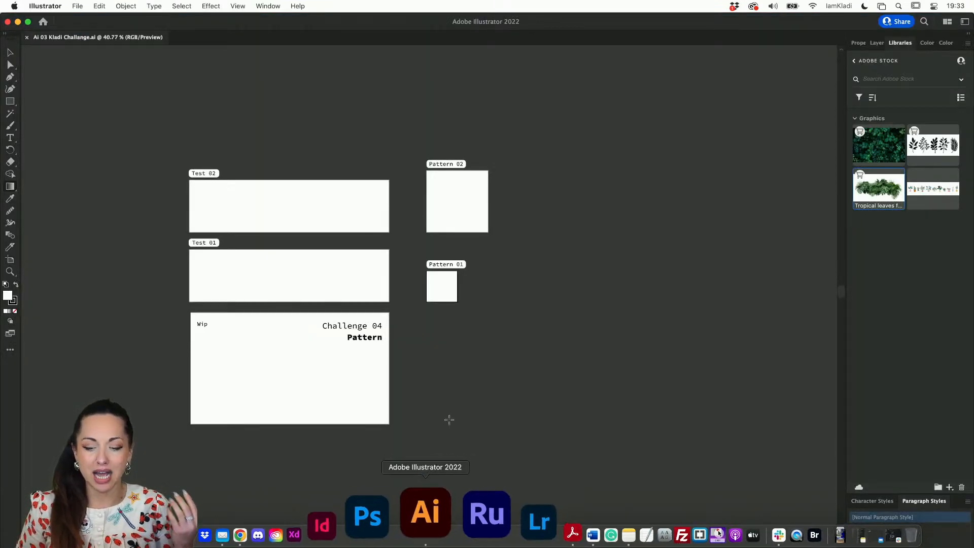
{"action": "scroll", "coordinate": [459, 390], "scroll_direction": "up", "scroll_amount": 5}
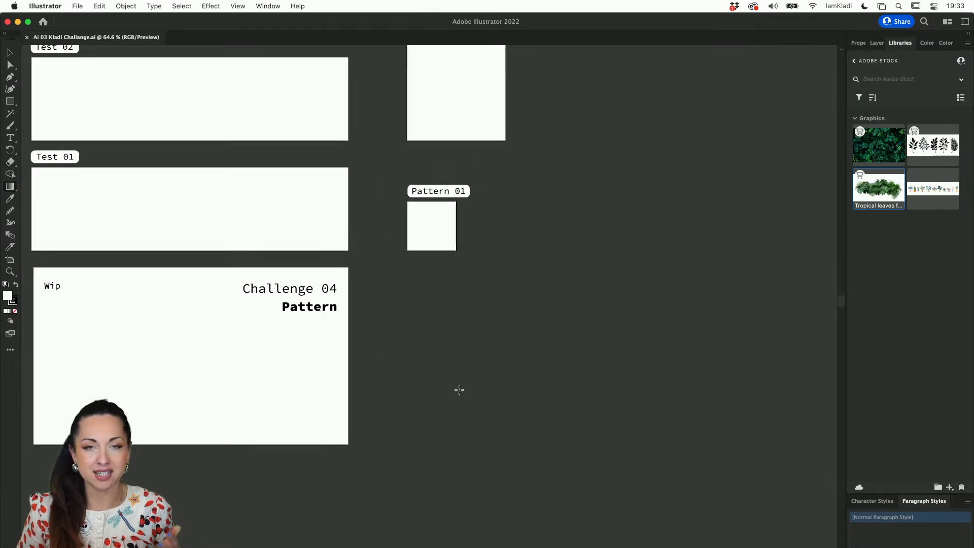
{"action": "scroll", "coordinate": [459, 390], "scroll_direction": "left", "scroll_amount": 3}
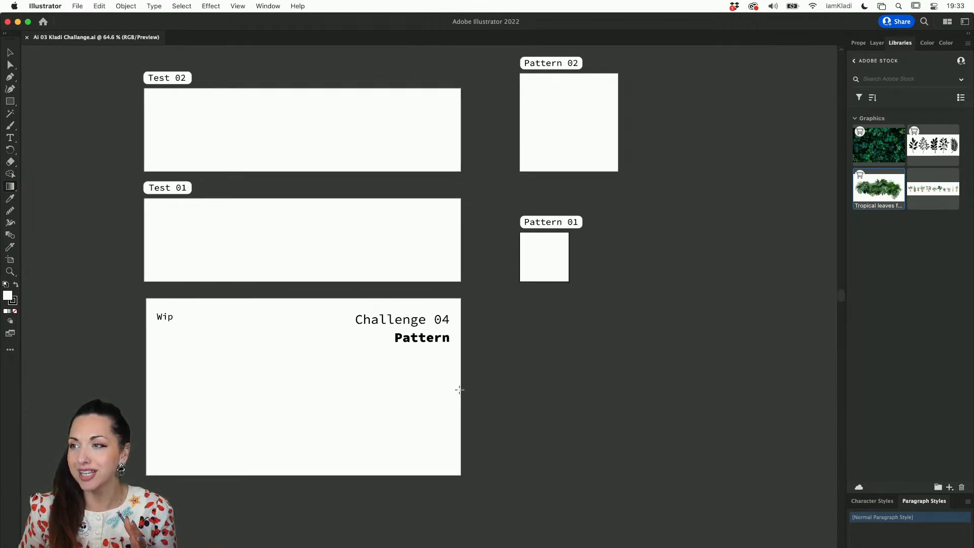
{"action": "scroll", "coordinate": [459, 390], "scroll_direction": "left", "scroll_amount": 4}
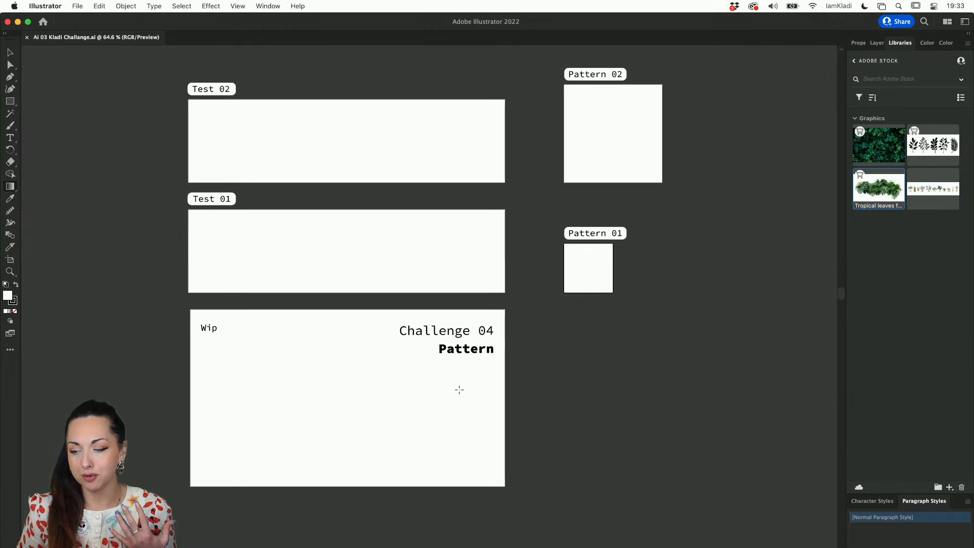
{"action": "left_click", "coordinate": [854, 61]}
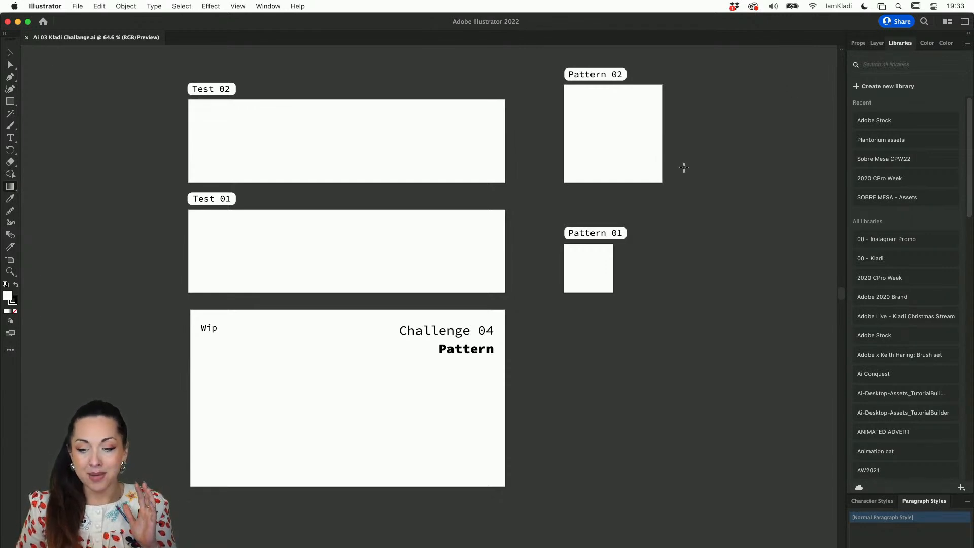
Examine the challenge template's Pattern, Test and Wip artboards
{"action": "scroll", "coordinate": [698, 152], "scroll_direction": "up", "scroll_amount": 1}
{"action": "scroll", "coordinate": [711, 133], "scroll_direction": "left", "scroll_amount": 3}
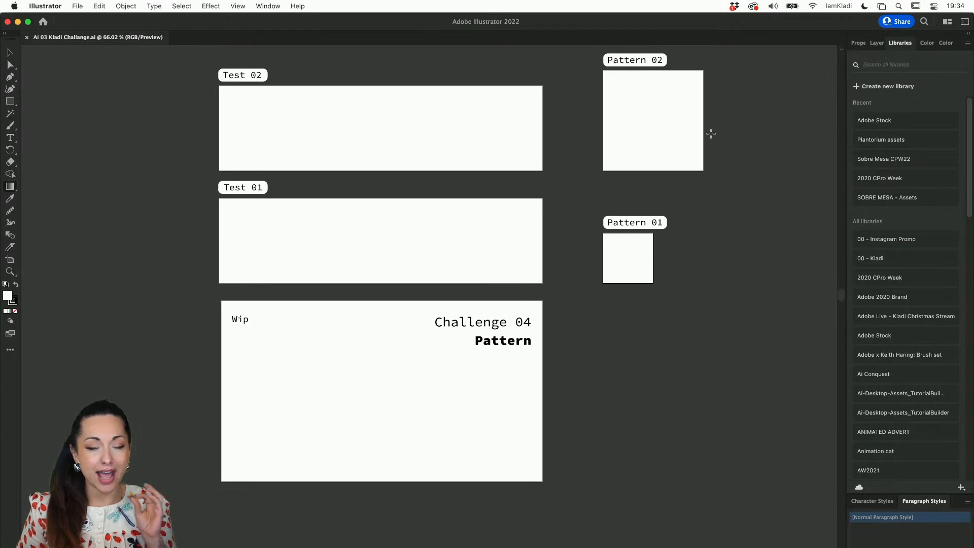
{"action": "scroll", "coordinate": [711, 133], "scroll_direction": "up", "scroll_amount": 4}
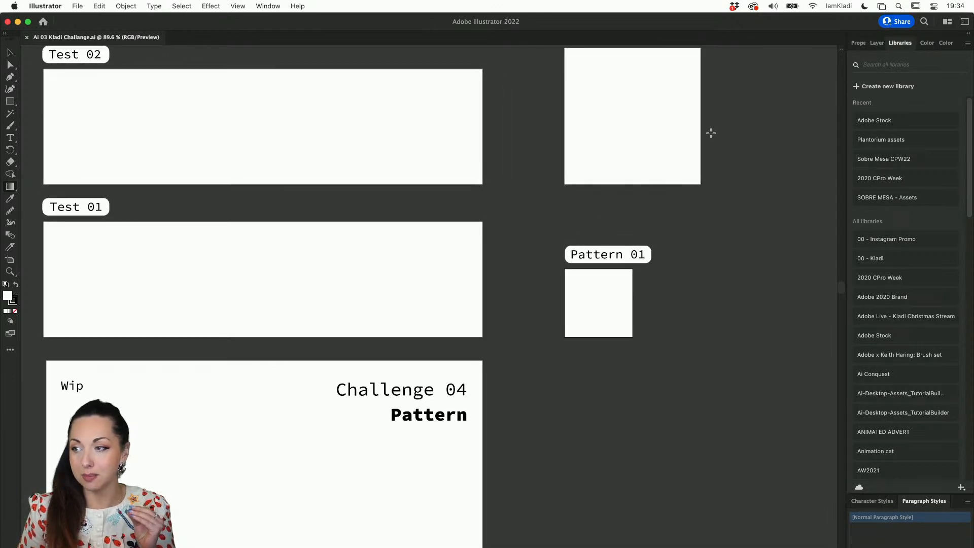
{"action": "scroll", "coordinate": [711, 133], "scroll_direction": "down", "scroll_amount": 5}
{"action": "scroll", "coordinate": [711, 134], "scroll_direction": "left", "scroll_amount": 3}
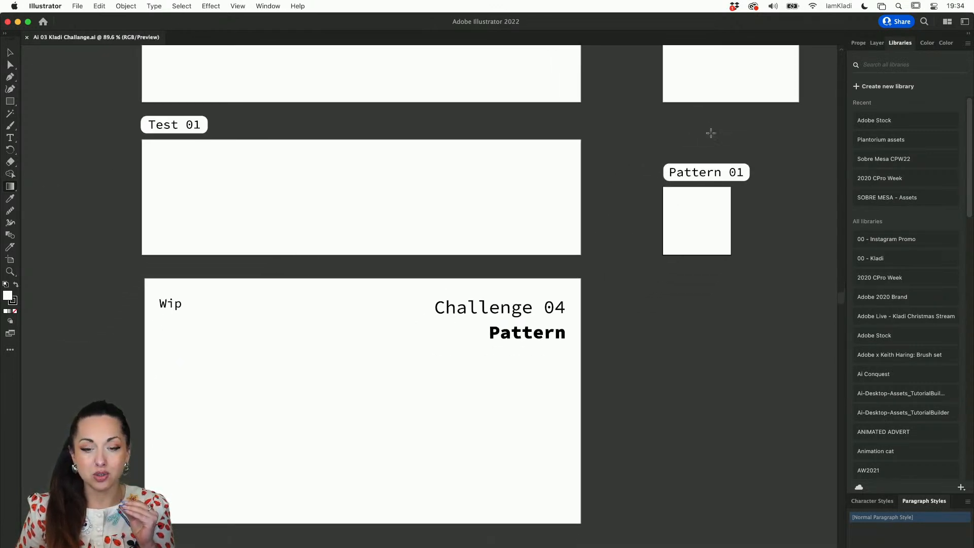
{"action": "scroll", "coordinate": [594, 194], "scroll_direction": "down", "scroll_amount": 1}
{"action": "scroll", "coordinate": [594, 194], "scroll_direction": "down", "scroll_amount": 1}
{"action": "scroll", "coordinate": [592, 195], "scroll_direction": "left", "scroll_amount": 1}
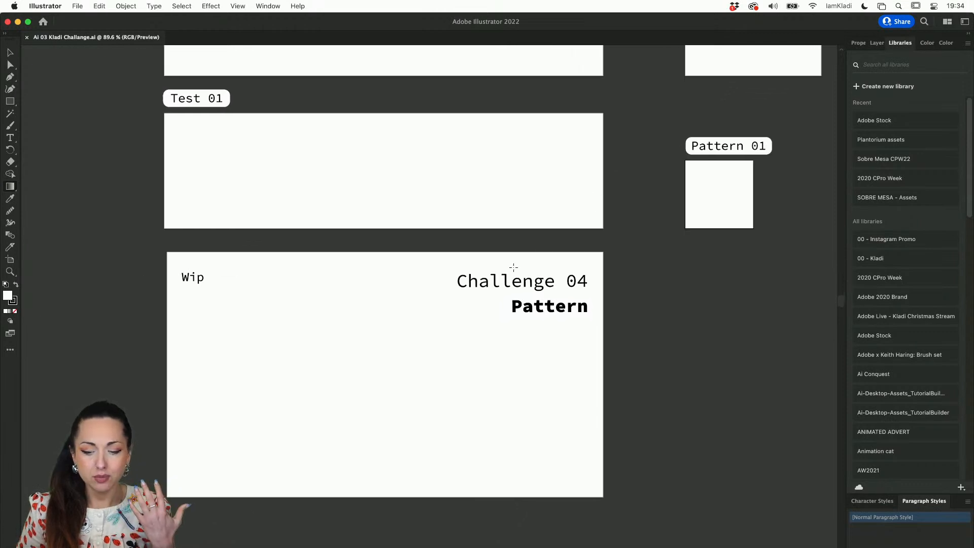
{"action": "scroll", "coordinate": [514, 267], "scroll_direction": "up", "scroll_amount": 2}
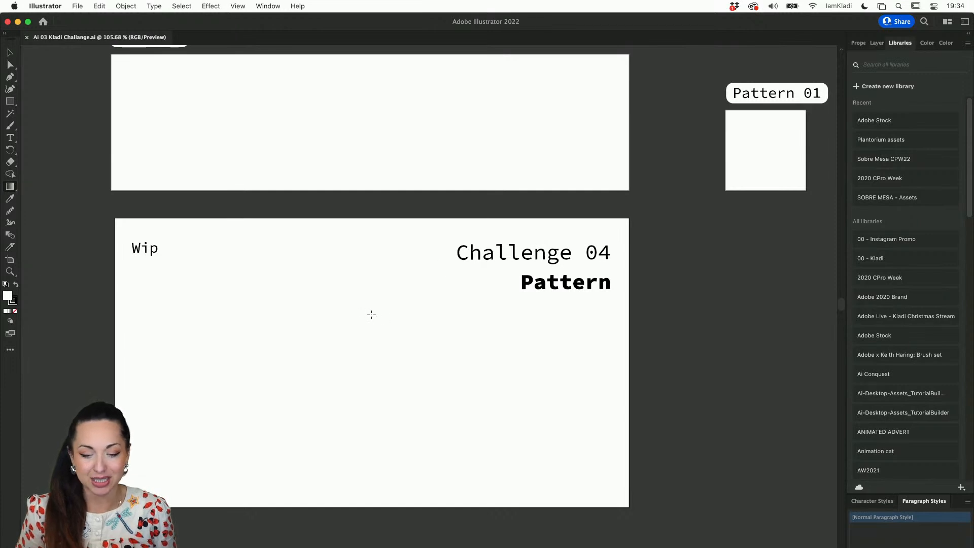
{"action": "scroll", "coordinate": [371, 315], "scroll_direction": "down", "scroll_amount": 3}
{"action": "scroll", "coordinate": [371, 315], "scroll_direction": "left", "scroll_amount": 1}
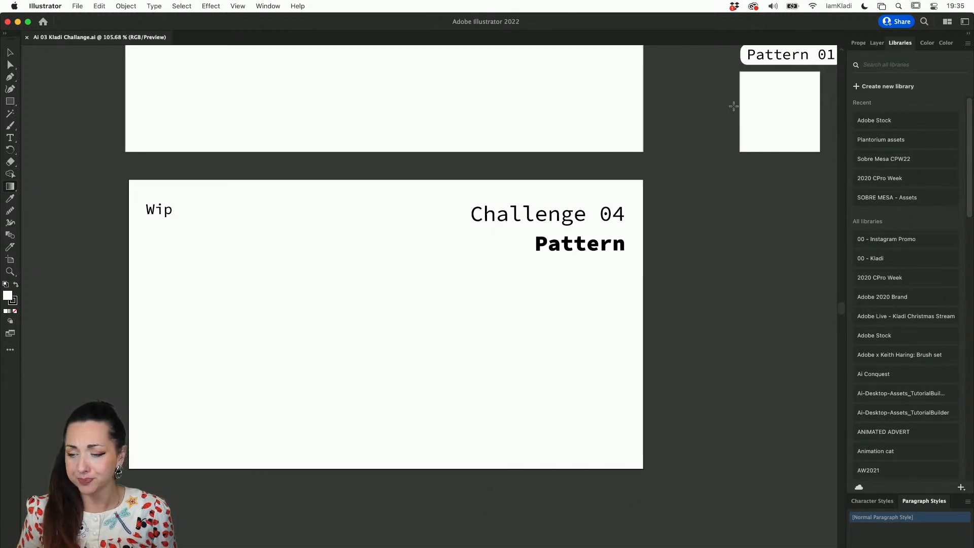
Show the document's layers and toggle the Instructions layer off and back on to check what it contains
{"action": "left_click", "coordinate": [878, 43]}
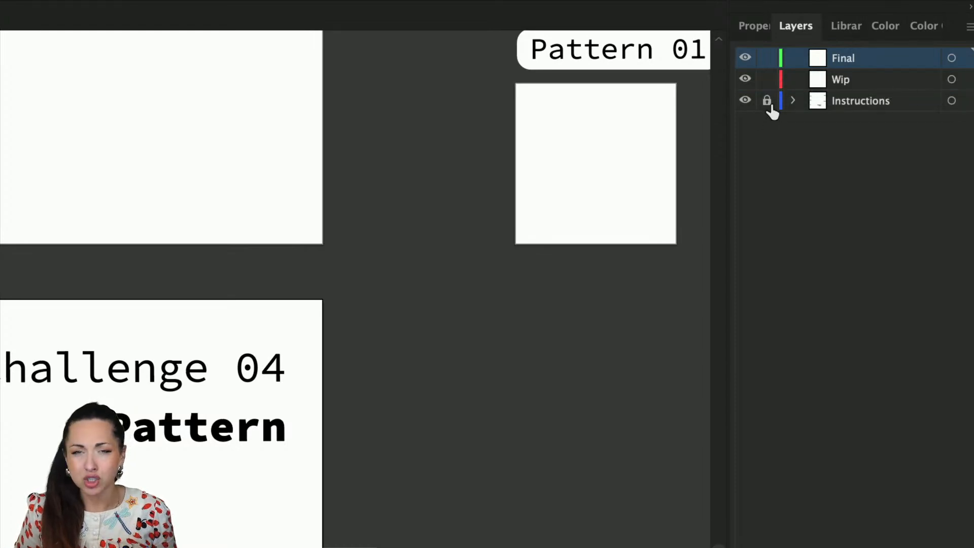
{"action": "left_click", "coordinate": [746, 101]}
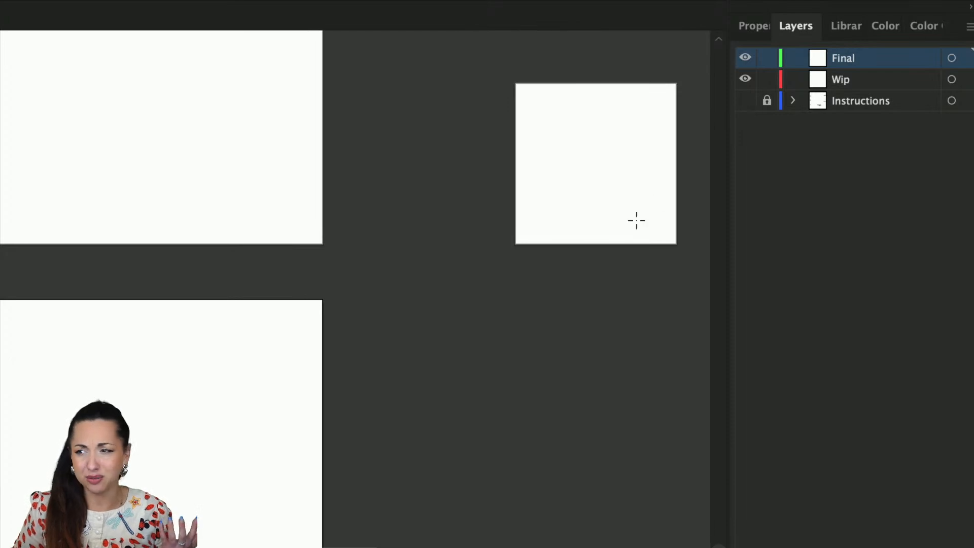
{"action": "scroll", "coordinate": [627, 229], "scroll_direction": "down", "scroll_amount": 4}
{"action": "scroll", "coordinate": [625, 245], "scroll_direction": "down", "scroll_amount": 3}
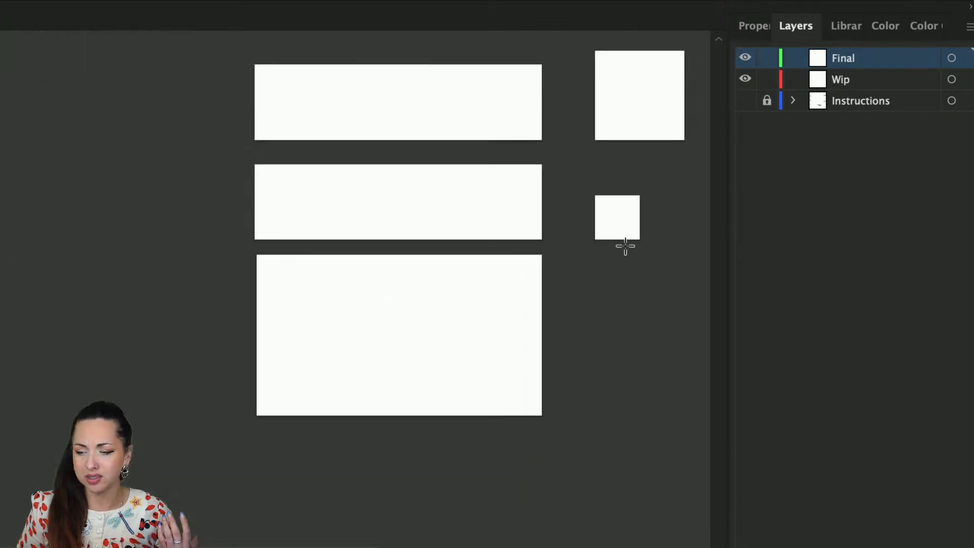
{"action": "left_click", "coordinate": [745, 102]}
{"action": "left_click", "coordinate": [745, 102]}
{"action": "left_click", "coordinate": [745, 102]}
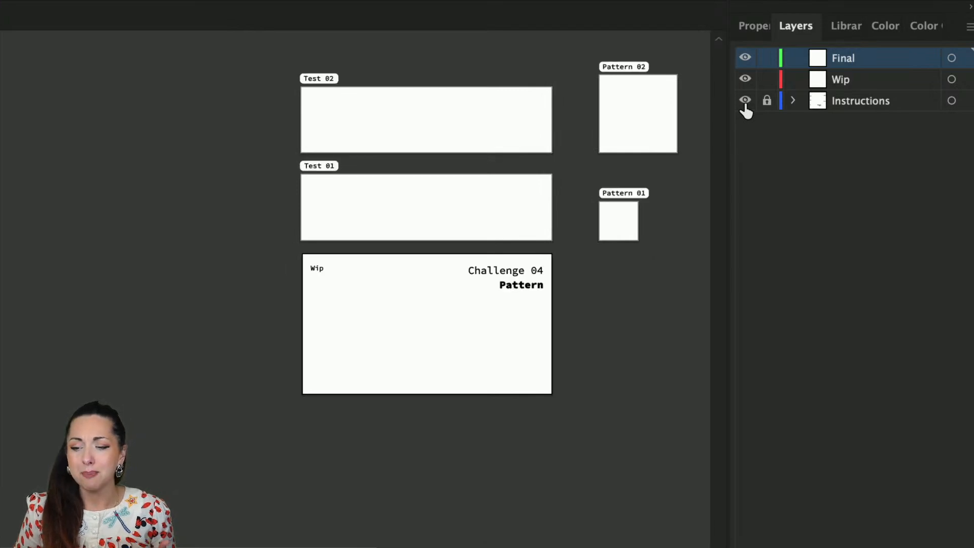
{"action": "scroll", "coordinate": [686, 137], "scroll_direction": "up", "scroll_amount": 5}
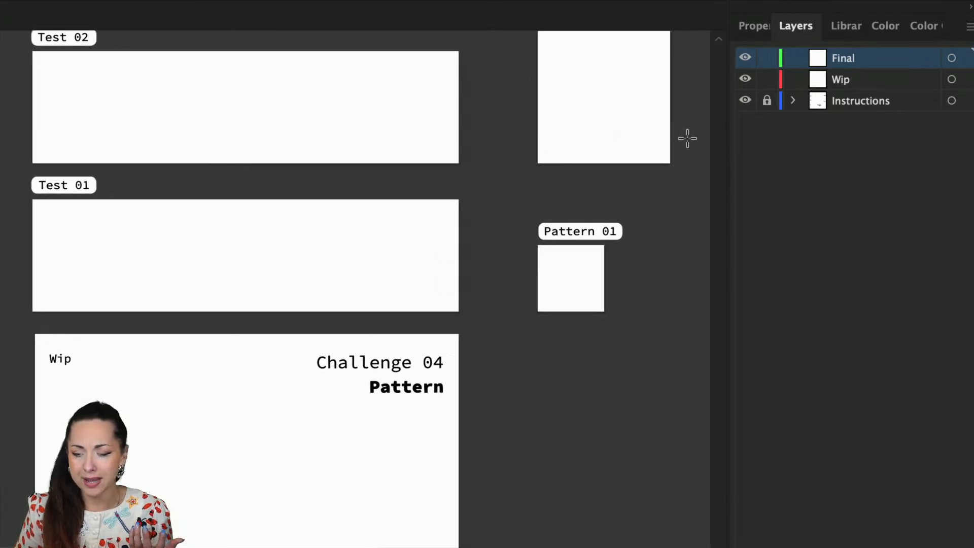
Add a new layer above the Final layer and delete it again
{"action": "left_click", "coordinate": [839, 80]}
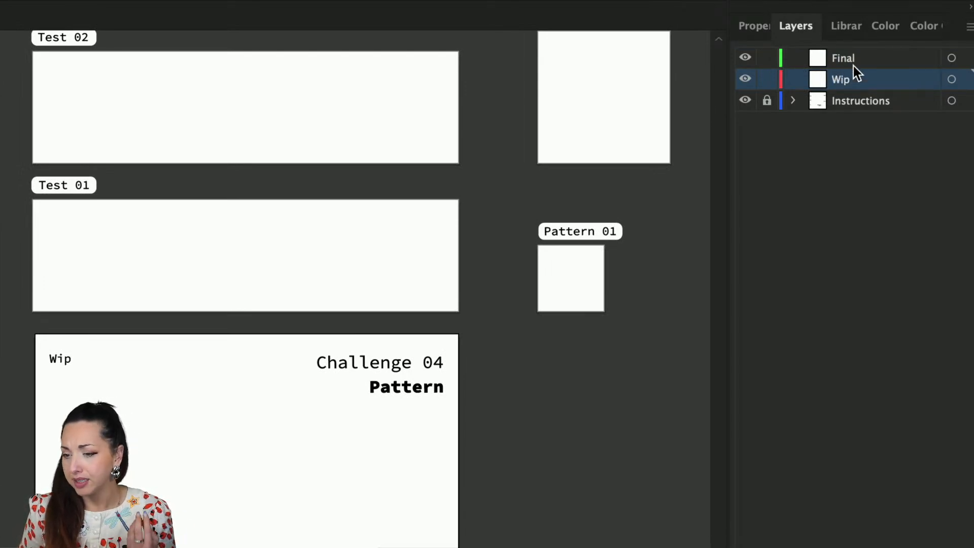
{"action": "left_click", "coordinate": [850, 60]}
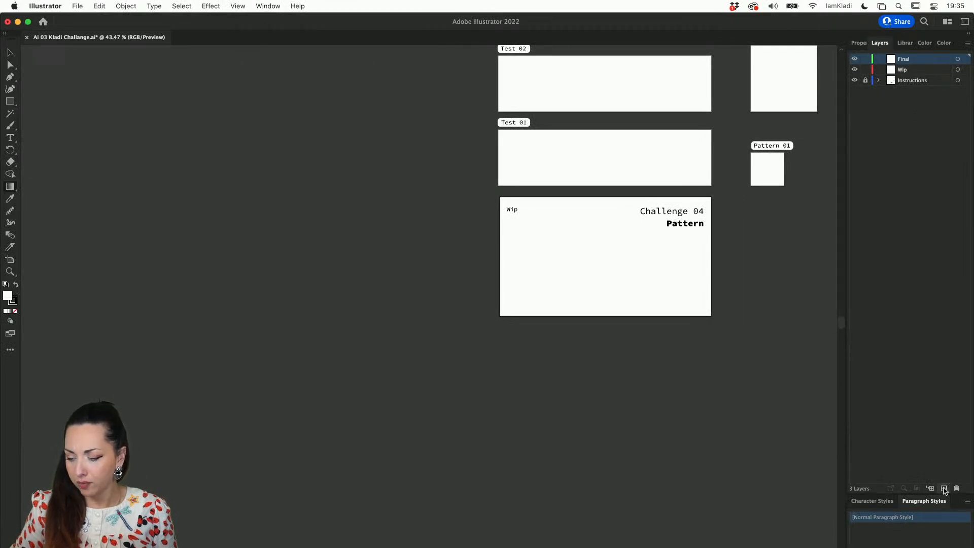
{"action": "left_click", "coordinate": [945, 489]}
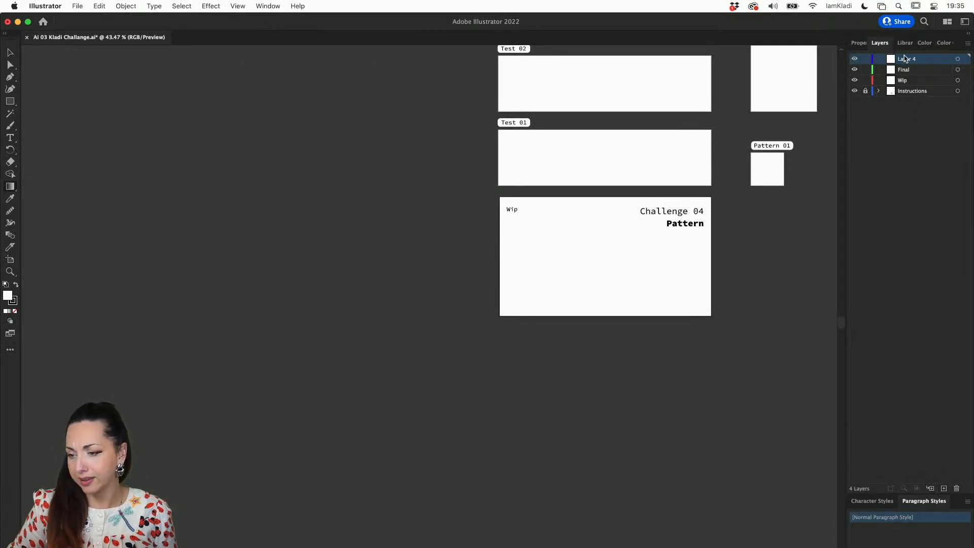
{"action": "left_click", "coordinate": [957, 488]}
{"action": "scroll", "coordinate": [635, 283], "scroll_direction": "up", "scroll_amount": 5}
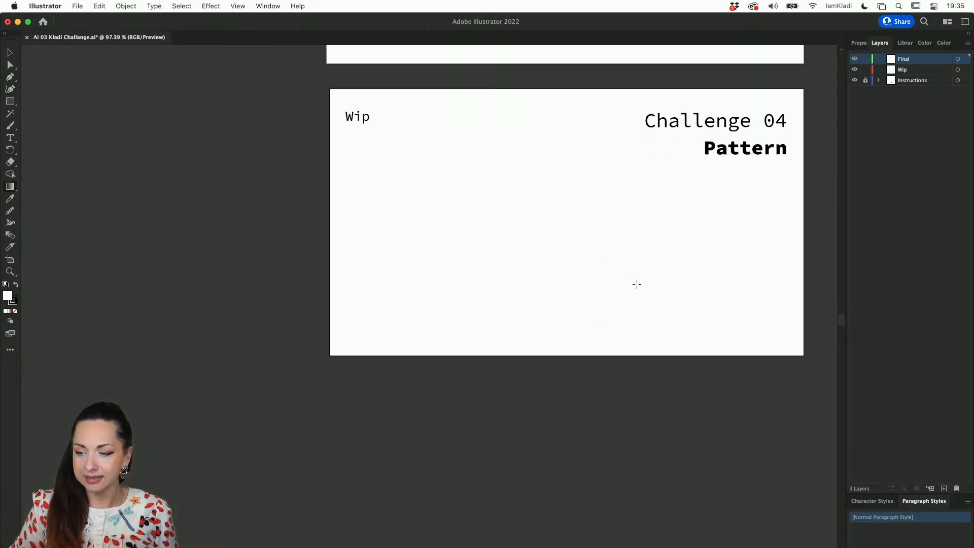
Make the Wip layer active and draw a small square below the Wip label on the Challenge 04 artboard
{"action": "left_click", "coordinate": [913, 70]}
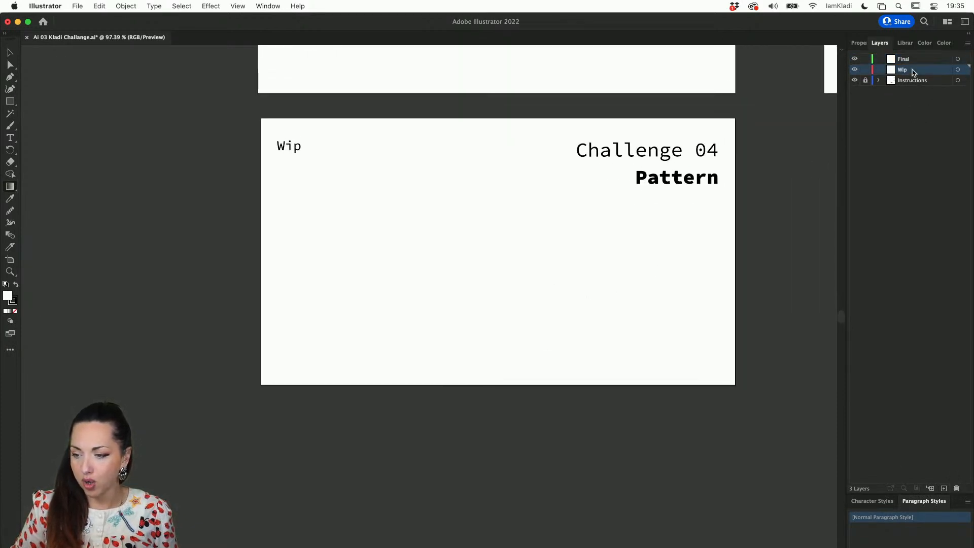
{"action": "scroll", "coordinate": [505, 234], "scroll_direction": "up", "scroll_amount": 4}
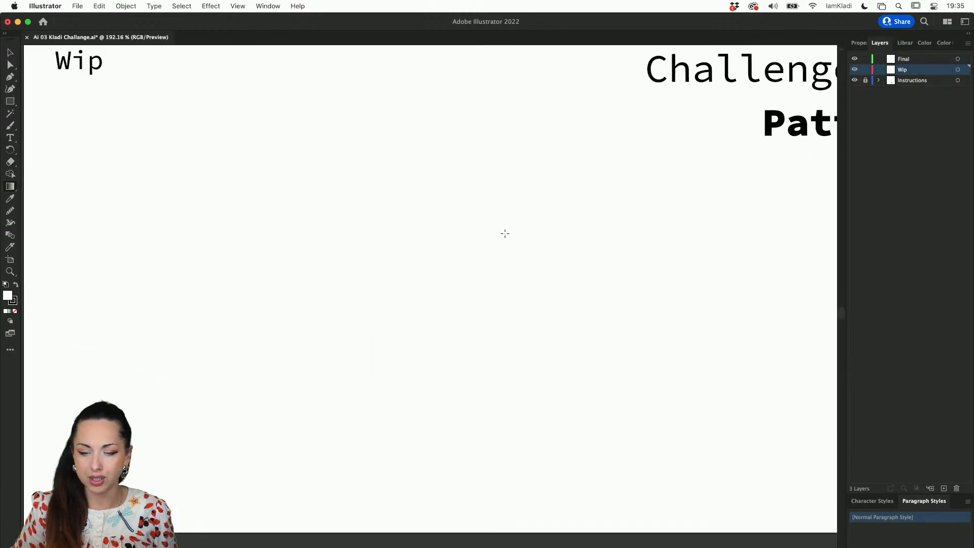
{"action": "scroll", "coordinate": [505, 233], "scroll_direction": "down", "scroll_amount": 1}
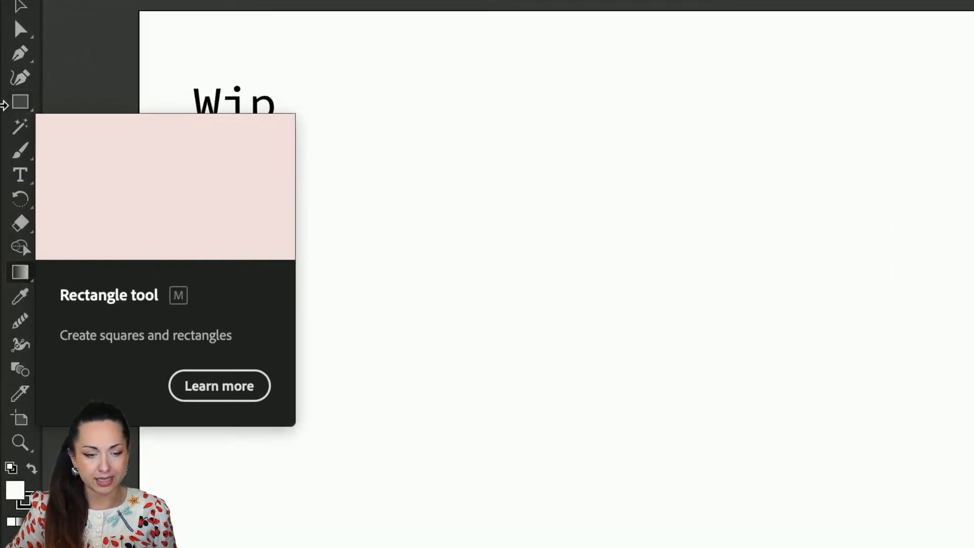
{"action": "left_click", "coordinate": [20, 104]}
{"action": "left_click_drag", "start_coordinate": [269, 210], "coordinate": [326, 271]}
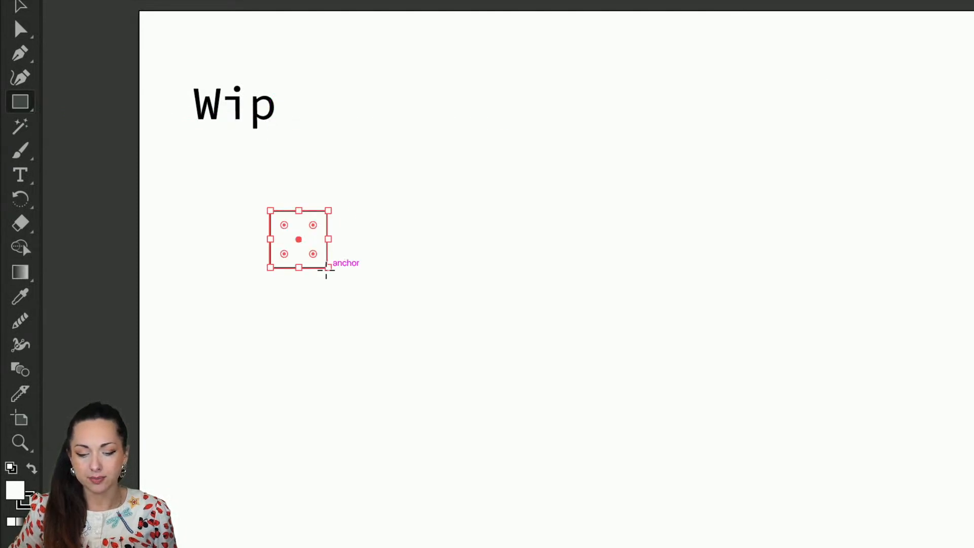
{"action": "left_click", "coordinate": [22, 103]}
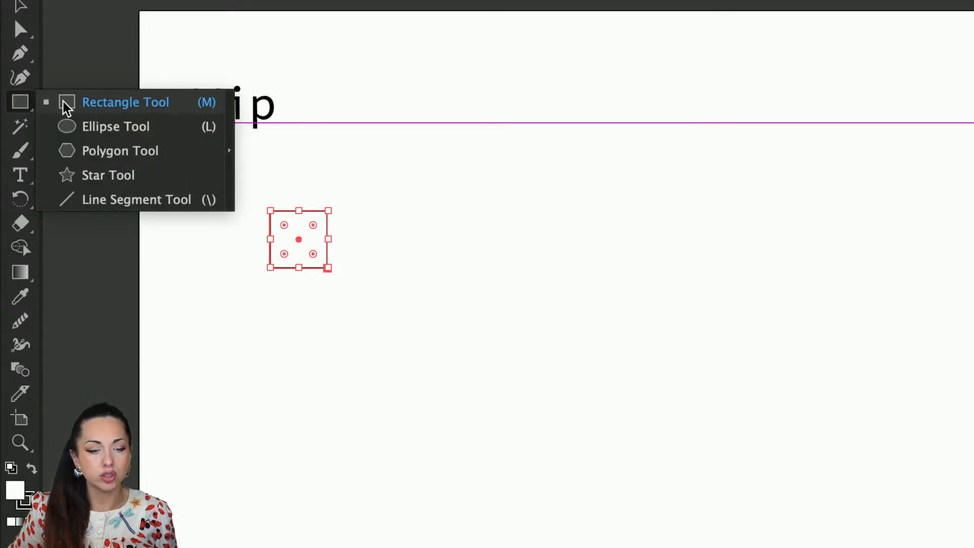
{"action": "left_click", "coordinate": [94, 128]}
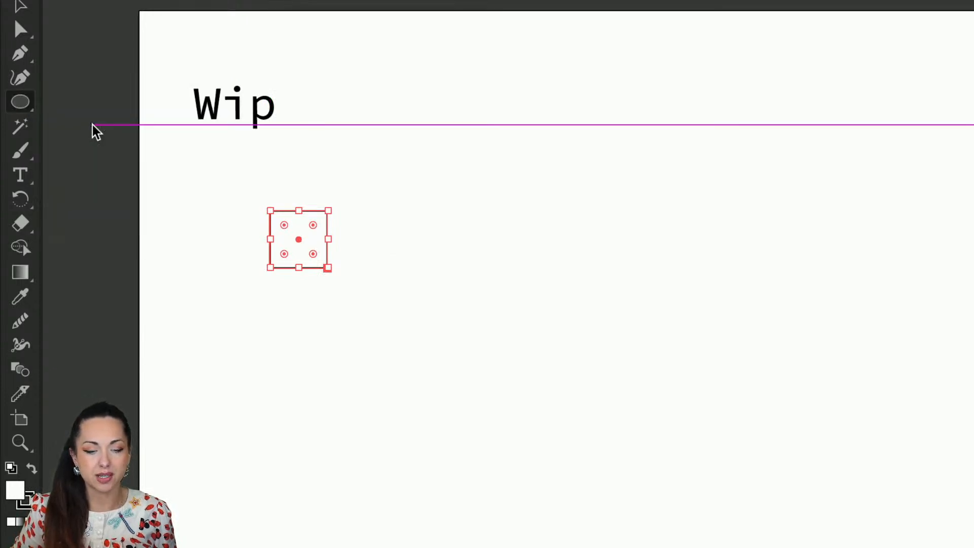
{"action": "left_click", "coordinate": [344, 309]}
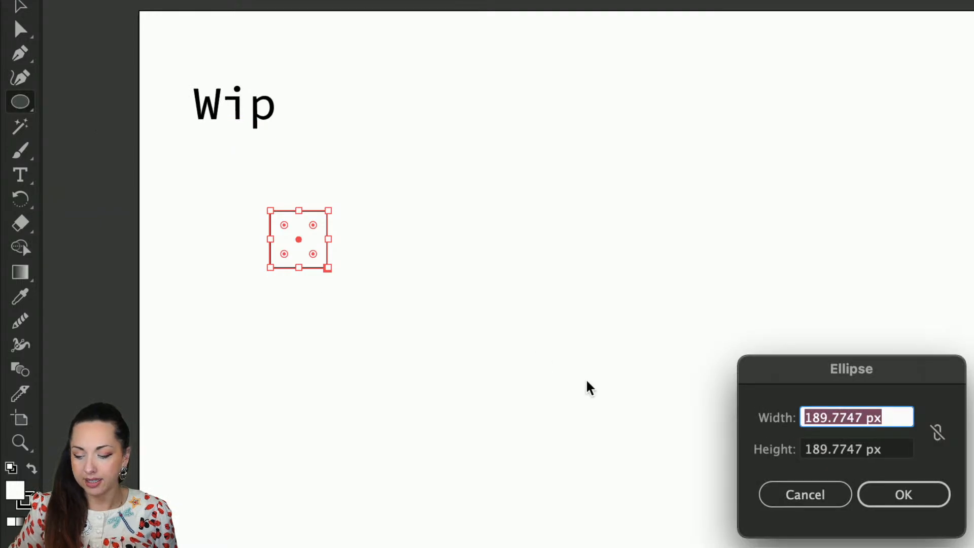
{"action": "left_click", "coordinate": [774, 492]}
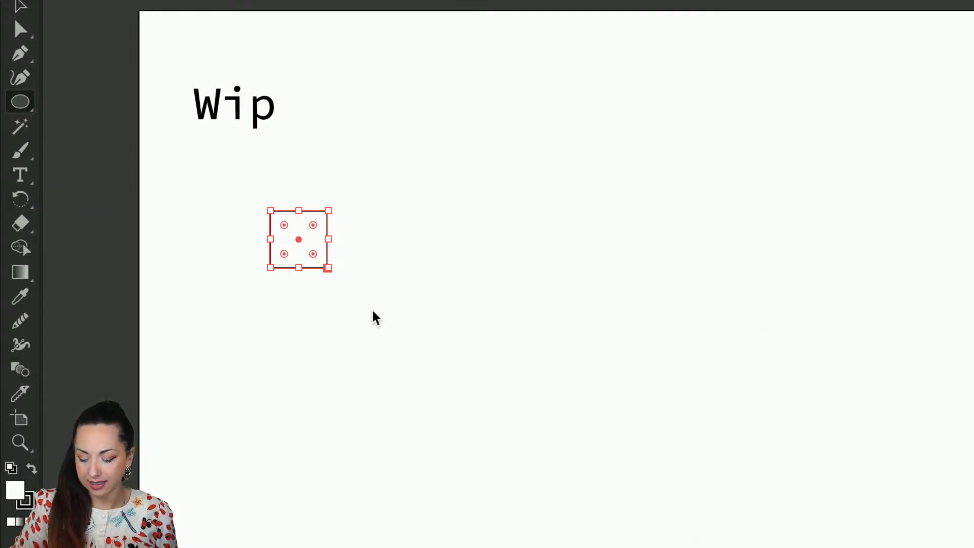
{"action": "left_click", "coordinate": [355, 304]}
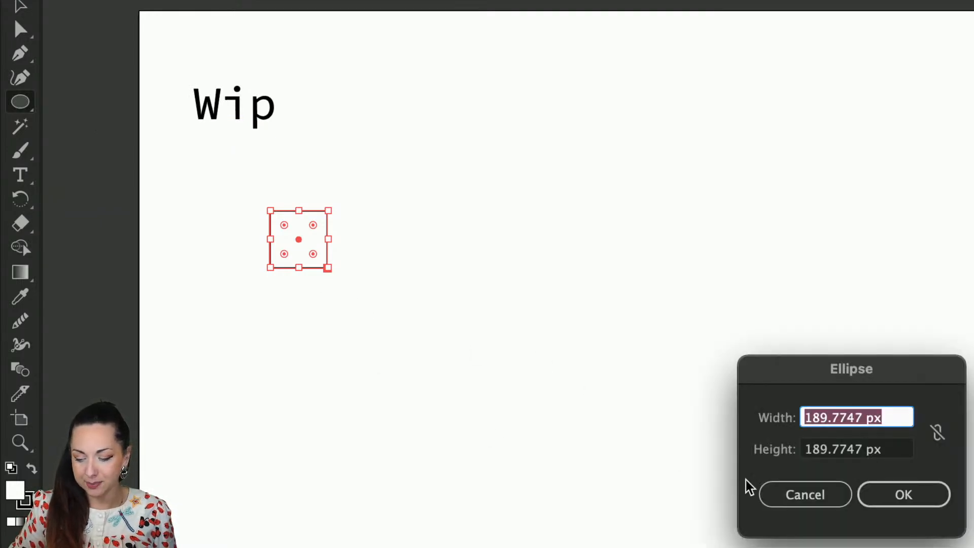
{"action": "left_click", "coordinate": [773, 486]}
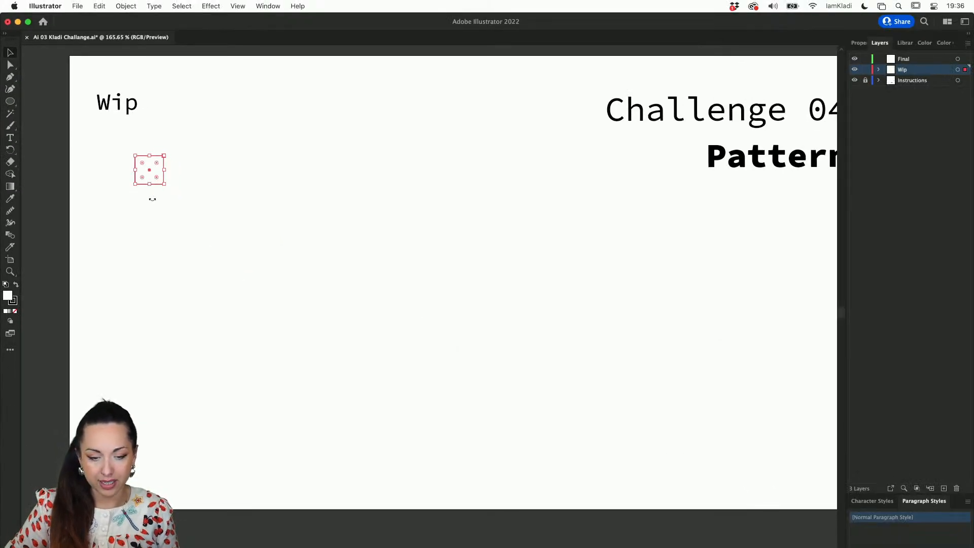
Draw a circle slightly smaller than the square, diagonally below its lower-right corner, and deselect it
{"action": "scroll", "coordinate": [153, 200], "scroll_direction": "up", "scroll_amount": 3}
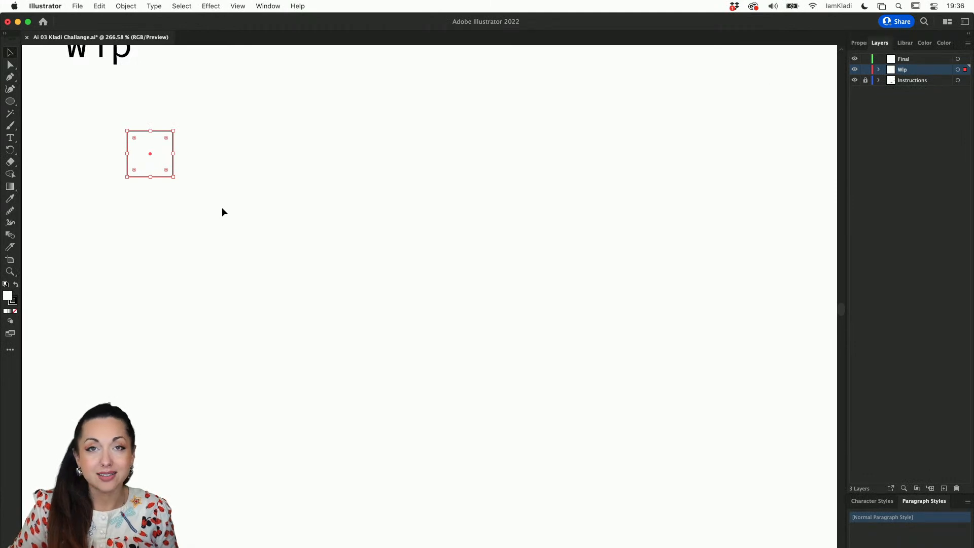
{"action": "key", "text": "l"}
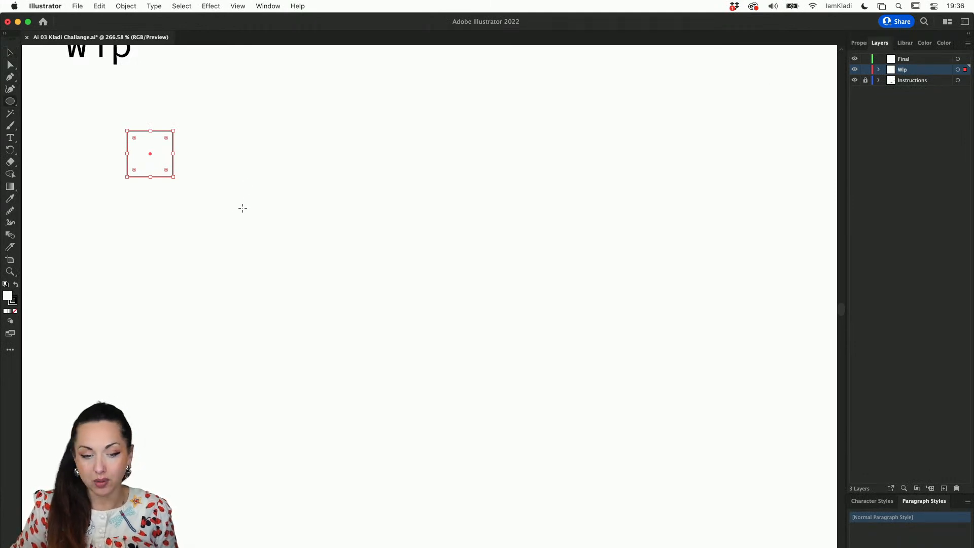
{"action": "left_click_drag", "start_coordinate": [183, 196], "coordinate": [217, 230]}
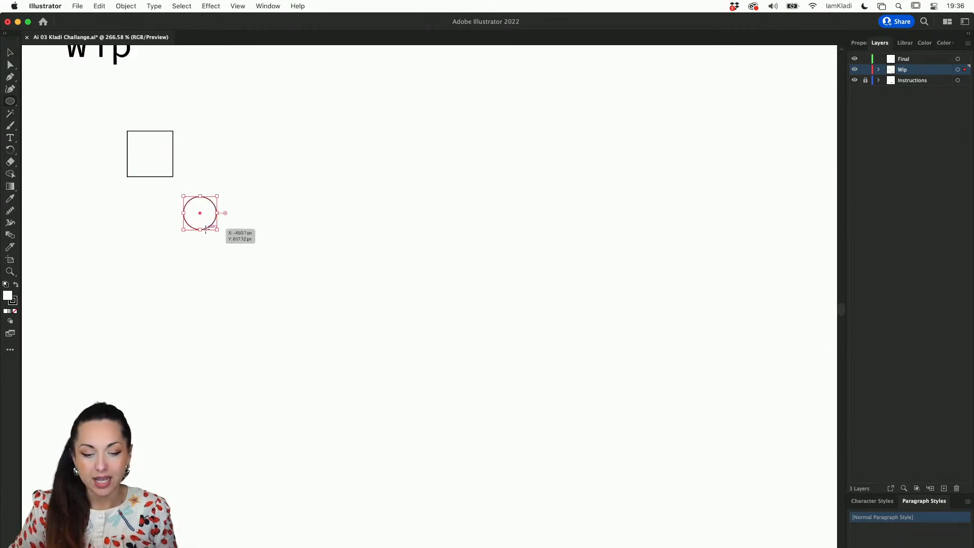
{"action": "key", "text": "v"}
{"action": "left_click", "coordinate": [235, 237]}
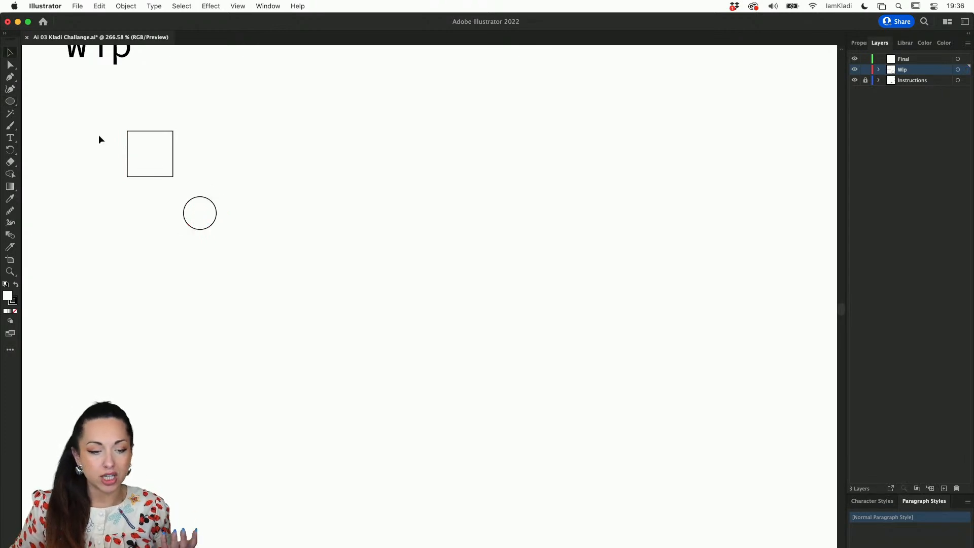
Draw a small five-pointed star below the square, opposite the circle, and fill it with bright red
{"action": "left_click_drag", "start_coordinate": [10, 101], "coordinate": [45, 135]}
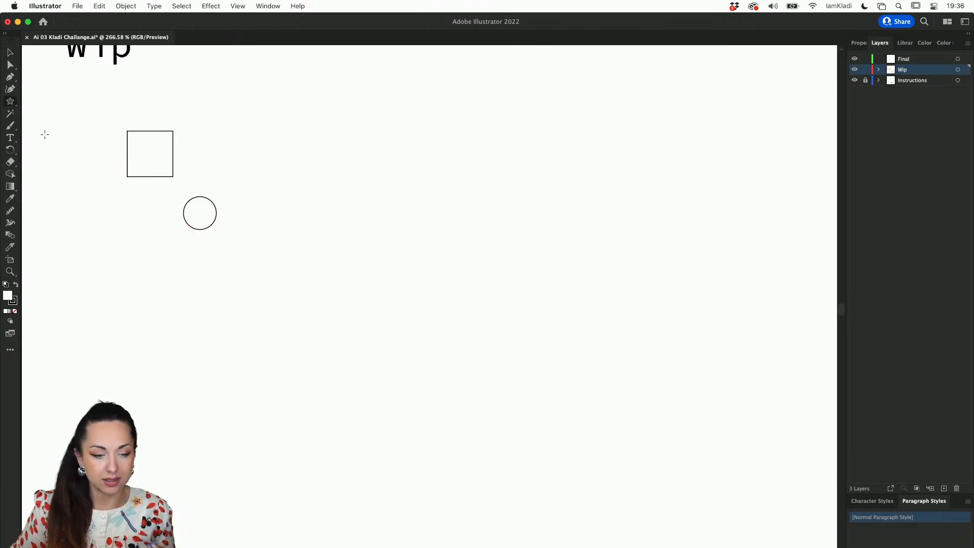
{"action": "mouse_move", "coordinate": [82, 178]}
{"action": "left_mouse_down"}
{"action": "mouse_move", "coordinate": [107, 235]}
{"action": "mouse_move", "coordinate": [129, 242]}
{"action": "left_mouse_up"}
{"action": "key", "text": "v"}
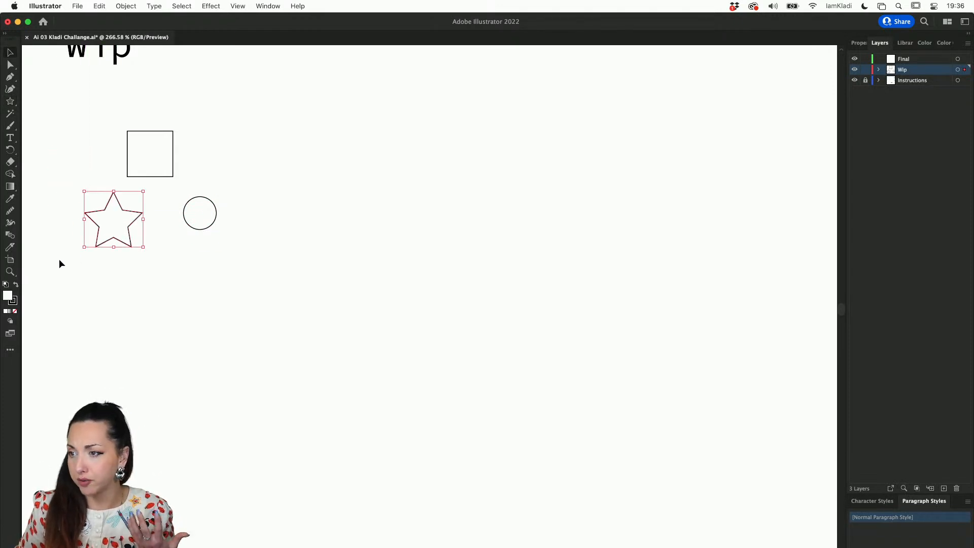
{"action": "double_click", "coordinate": [10, 298]}
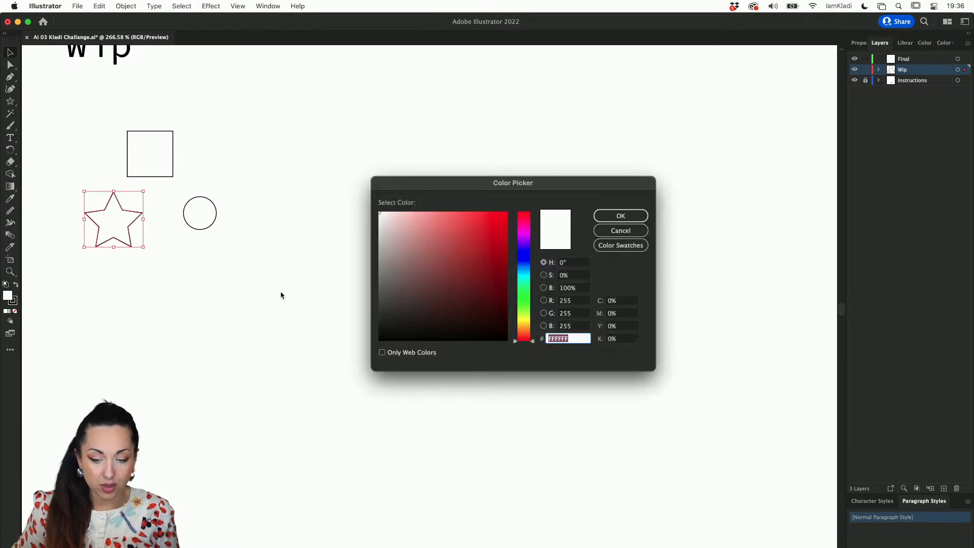
{"action": "left_click_drag", "start_coordinate": [472, 235], "coordinate": [505, 216]}
{"action": "left_click", "coordinate": [605, 219]}
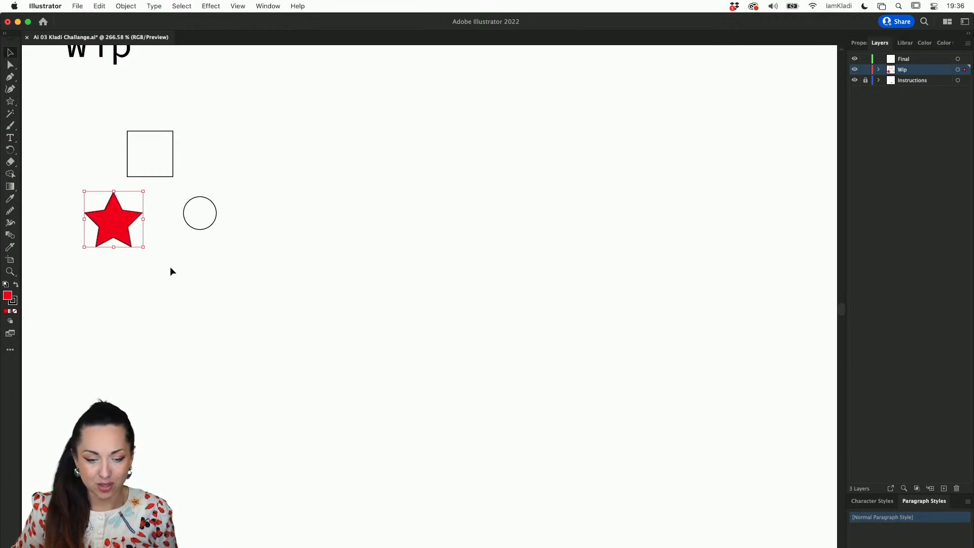
Fill the circle with golden yellow, colour E8C410
{"action": "left_click", "coordinate": [213, 208]}
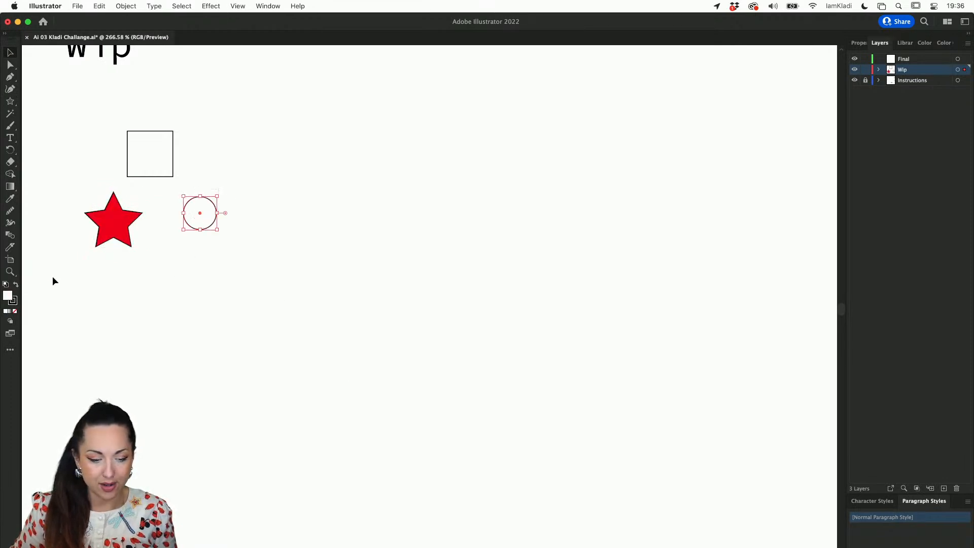
{"action": "double_click", "coordinate": [8, 295]}
{"action": "left_click", "coordinate": [527, 326]}
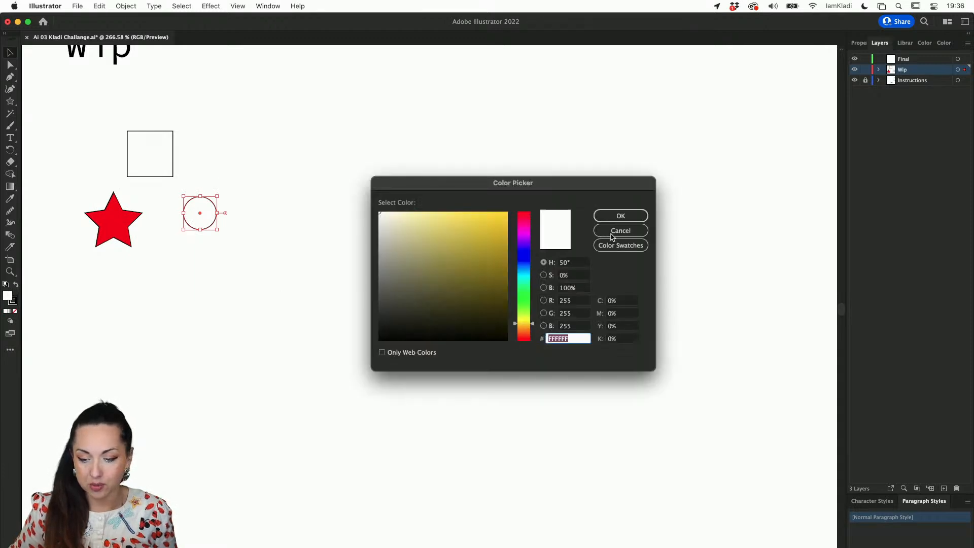
{"action": "left_click_drag", "start_coordinate": [497, 228], "coordinate": [499, 223]}
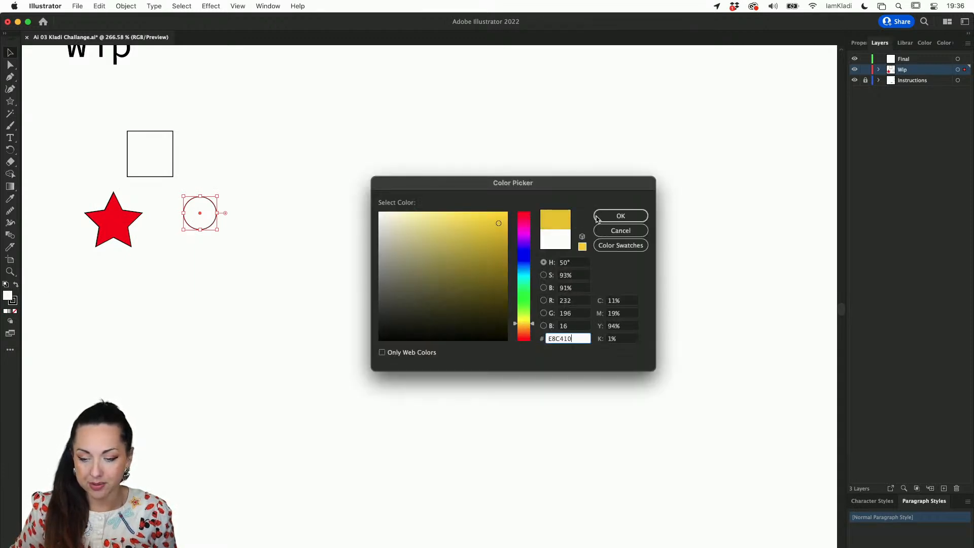
{"action": "left_click", "coordinate": [621, 216]}
Fill the square with a saturated blue
{"action": "left_click", "coordinate": [152, 170]}
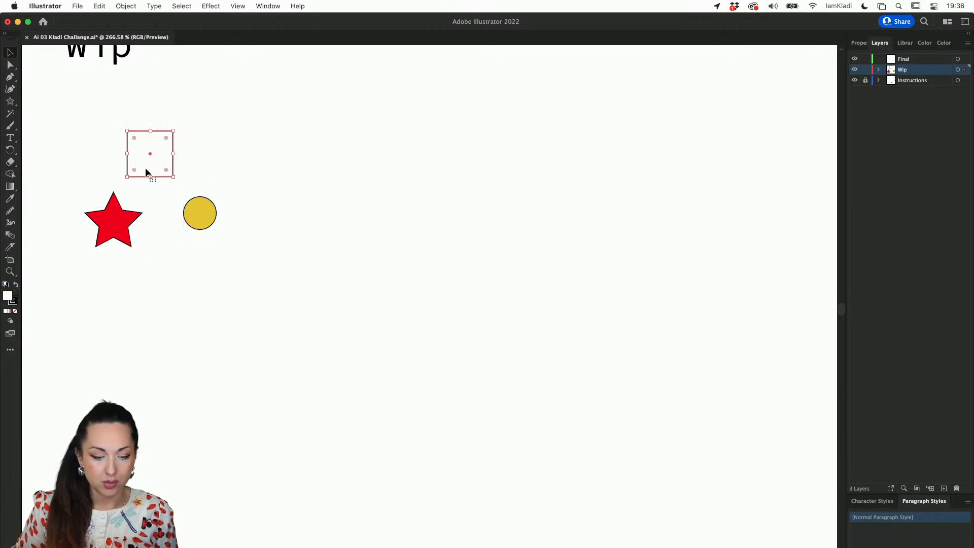
{"action": "double_click", "coordinate": [9, 295]}
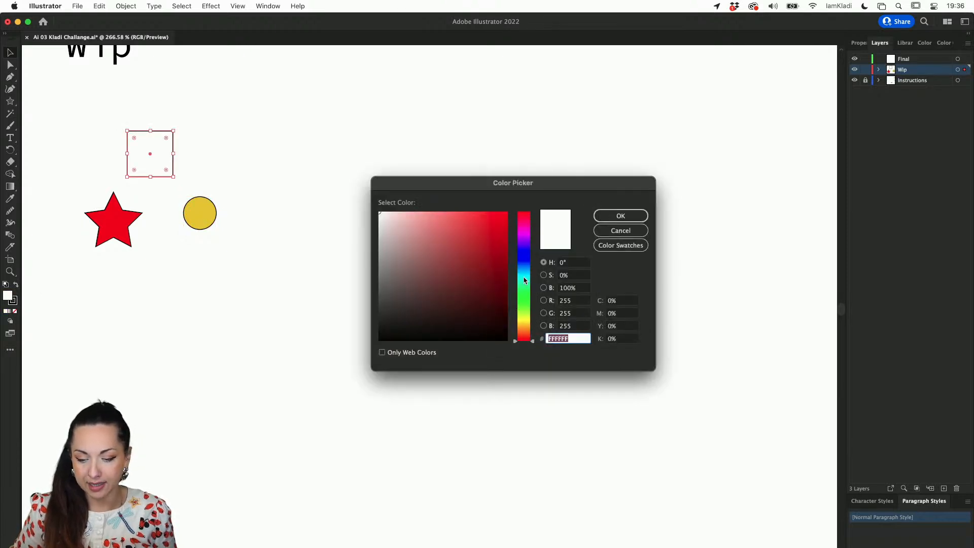
{"action": "left_click", "coordinate": [524, 249]}
{"action": "left_click", "coordinate": [629, 230]}
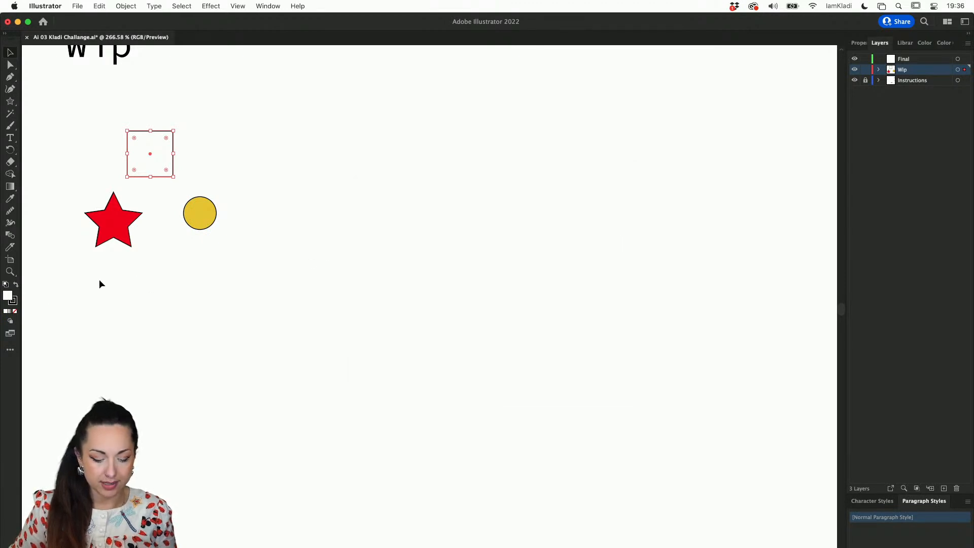
{"action": "double_click", "coordinate": [9, 299]}
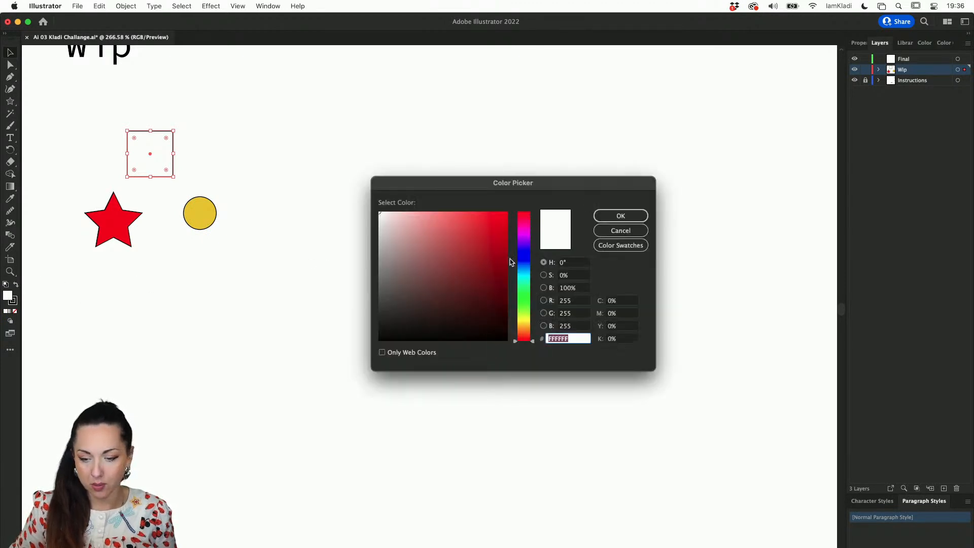
{"action": "left_click", "coordinate": [523, 249]}
{"action": "left_click", "coordinate": [621, 216]}
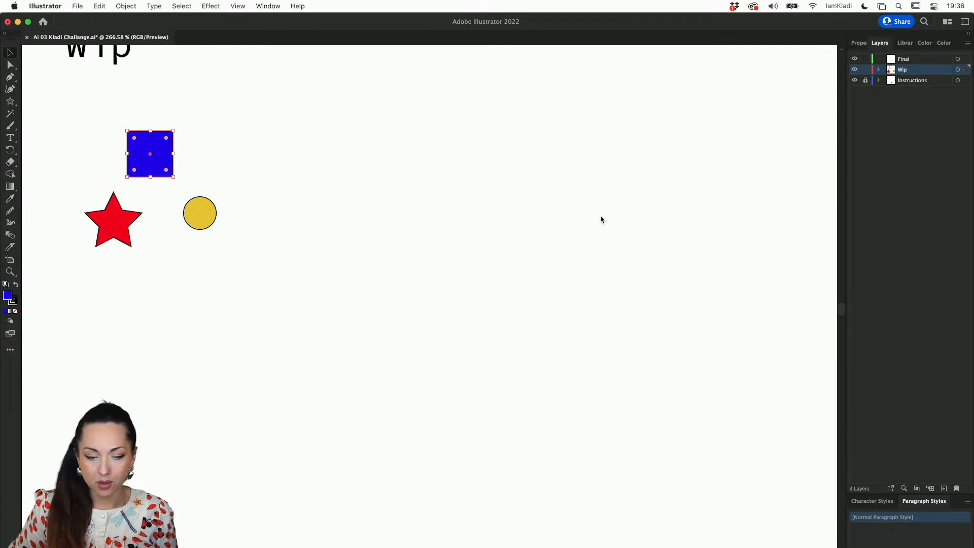
Remove the black stroke from the square, star and circle together, and deselect them
{"action": "left_click", "coordinate": [207, 225]}
{"action": "left_click_drag", "start_coordinate": [256, 263], "coordinate": [109, 147]}
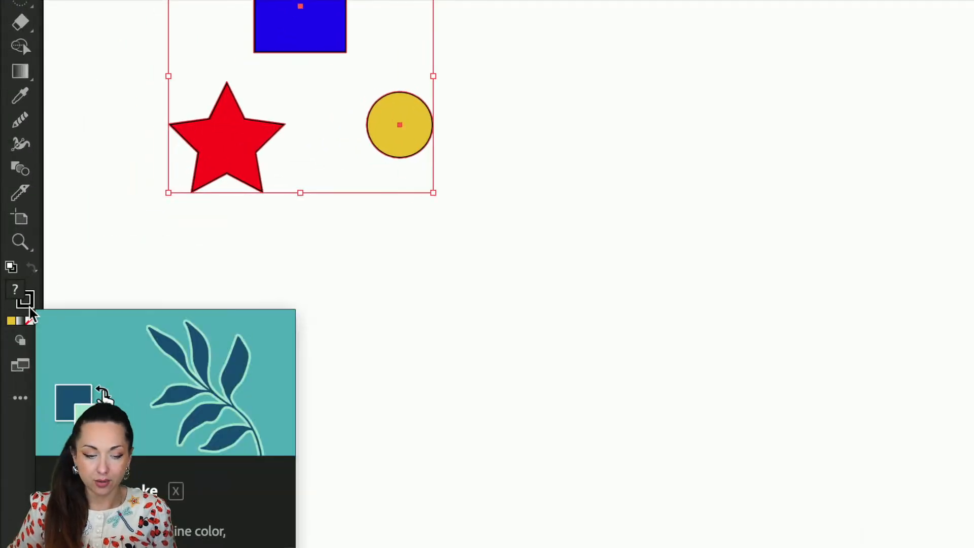
{"action": "left_click", "coordinate": [29, 305]}
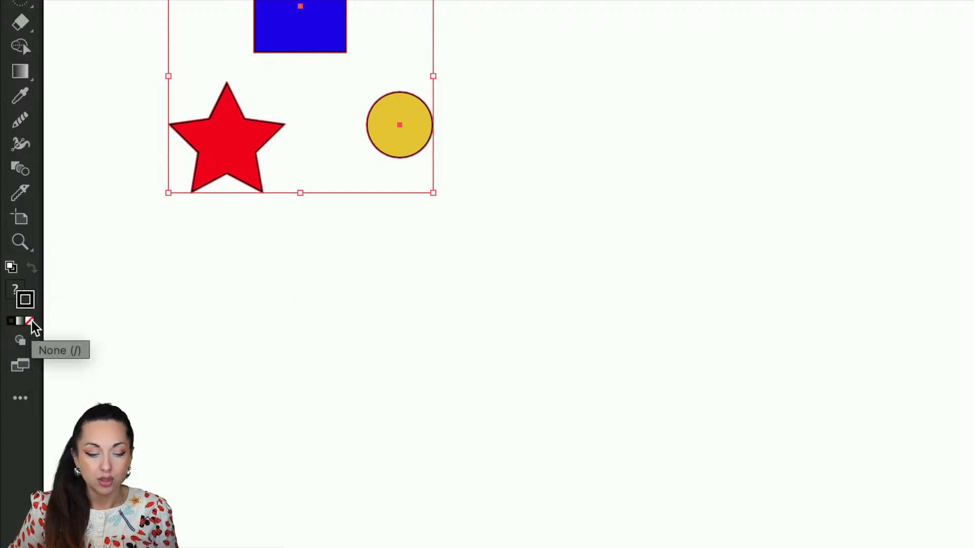
{"action": "left_click", "coordinate": [30, 320]}
{"action": "left_click", "coordinate": [259, 332]}
Select the red star and switch the active colour attribute from fill to stroke and back
{"action": "scroll", "coordinate": [259, 333], "scroll_direction": "down", "scroll_amount": 2}
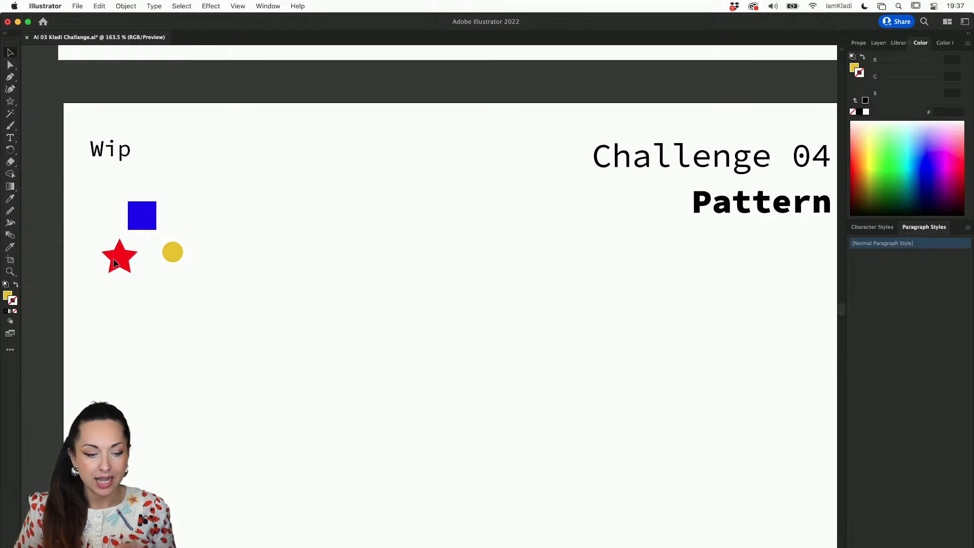
{"action": "scroll", "coordinate": [78, 274], "scroll_direction": "up", "scroll_amount": 2}
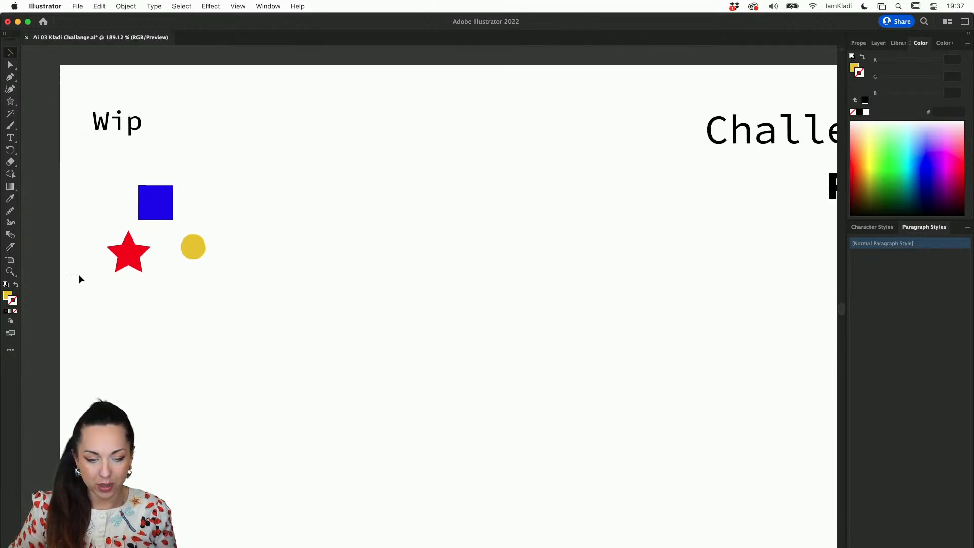
{"action": "left_click", "coordinate": [196, 247]}
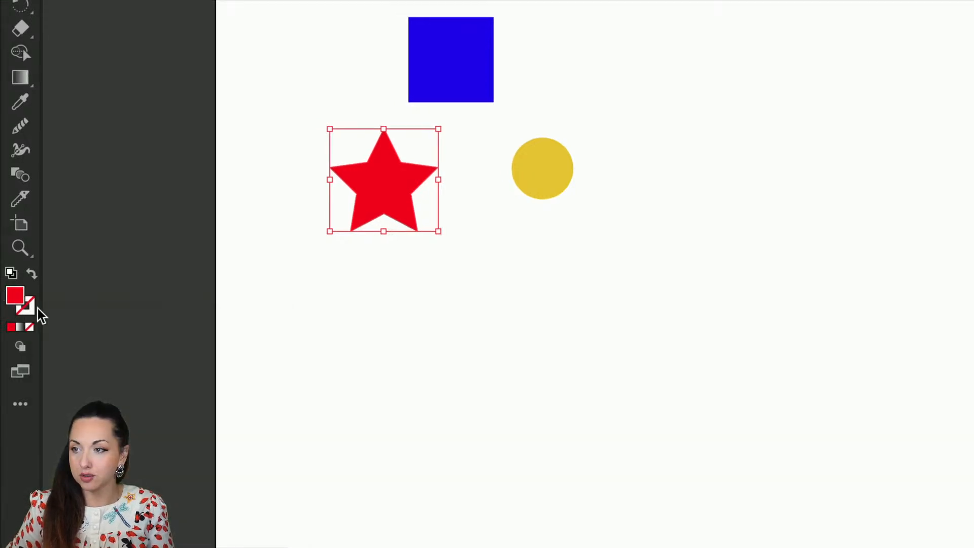
{"action": "key", "text": "x"}
{"action": "key", "text": "x"}
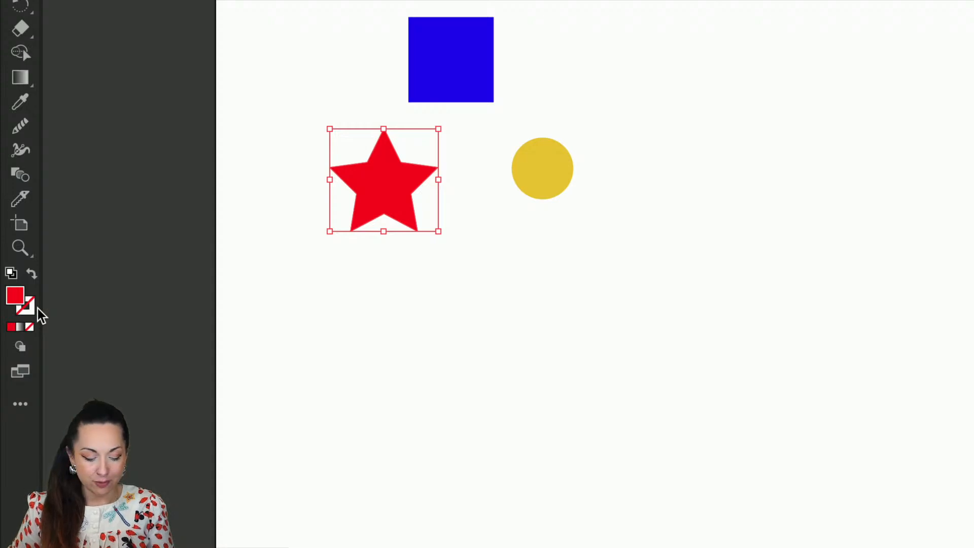
Swap the star's fill and stroke colours back and forth several times, ending with the red as fill
{"action": "key", "text": "shift+x"}
{"action": "key", "text": "shift+x"}
{"action": "key", "text": "shift+x"}
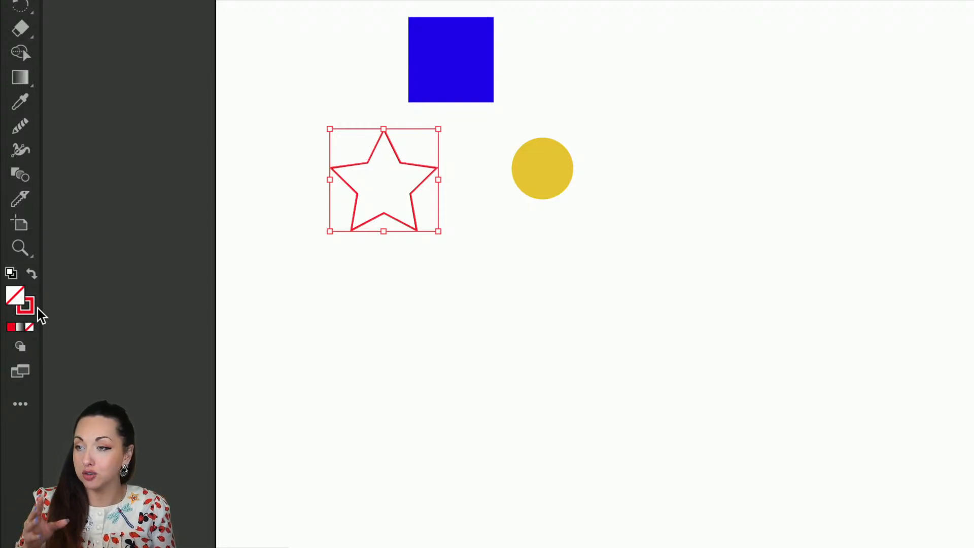
{"action": "key", "text": "shift+x"}
{"action": "key", "text": "shift+x"}
{"action": "key", "text": "shift+x"}
{"action": "key", "text": "shift+x"}
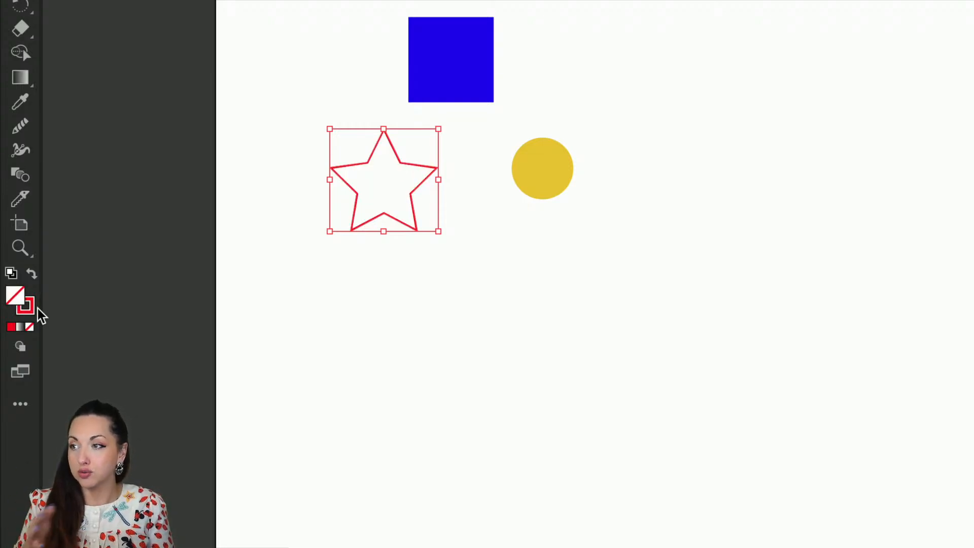
{"action": "key", "text": "shift+x"}
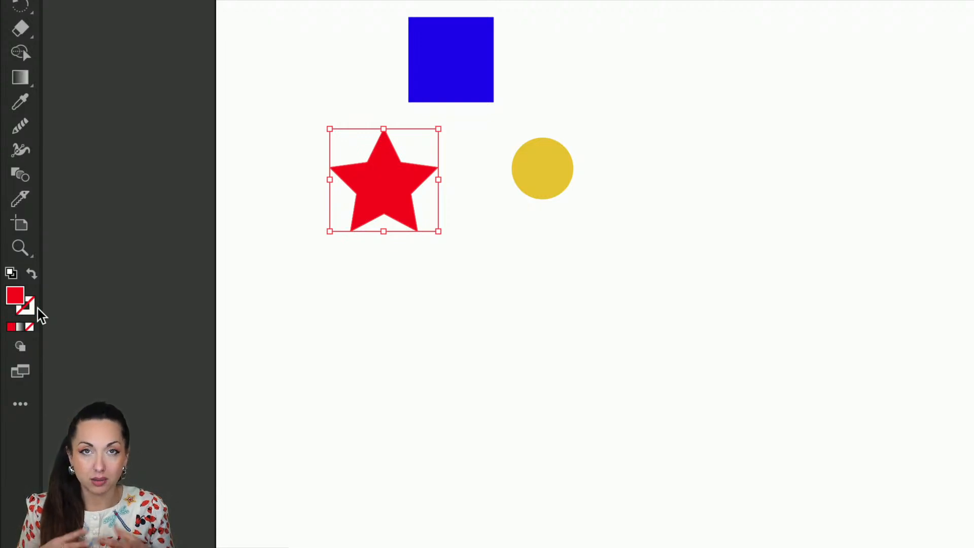
Reset the star to the default fill and stroke and undo it, and set its fill to None and undo that
{"action": "key", "text": "d"}
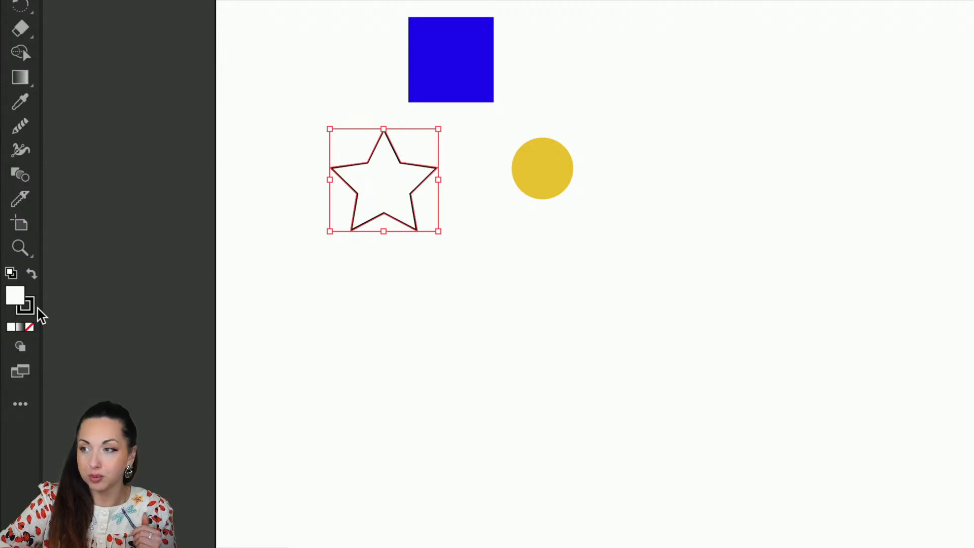
{"action": "key", "text": "ctrl+z"}
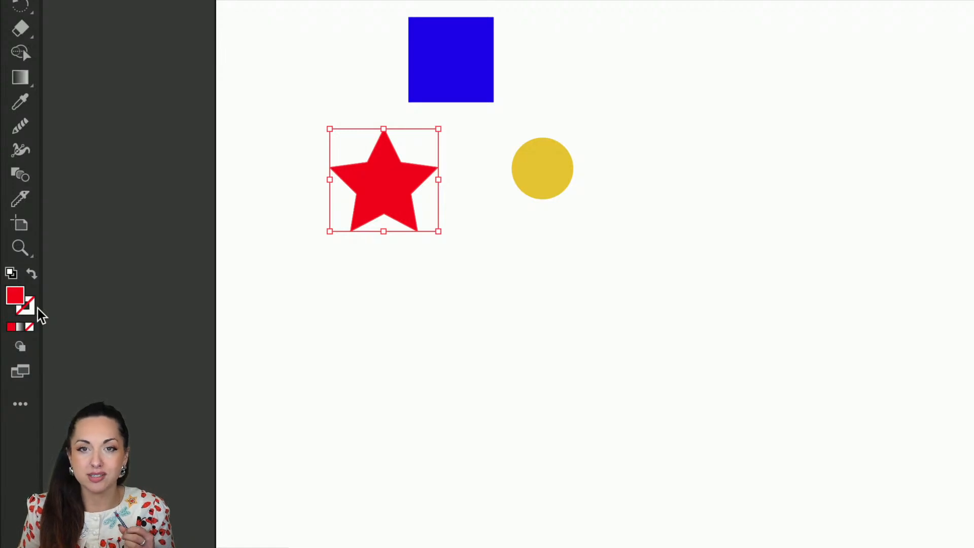
{"action": "key", "text": "slash"}
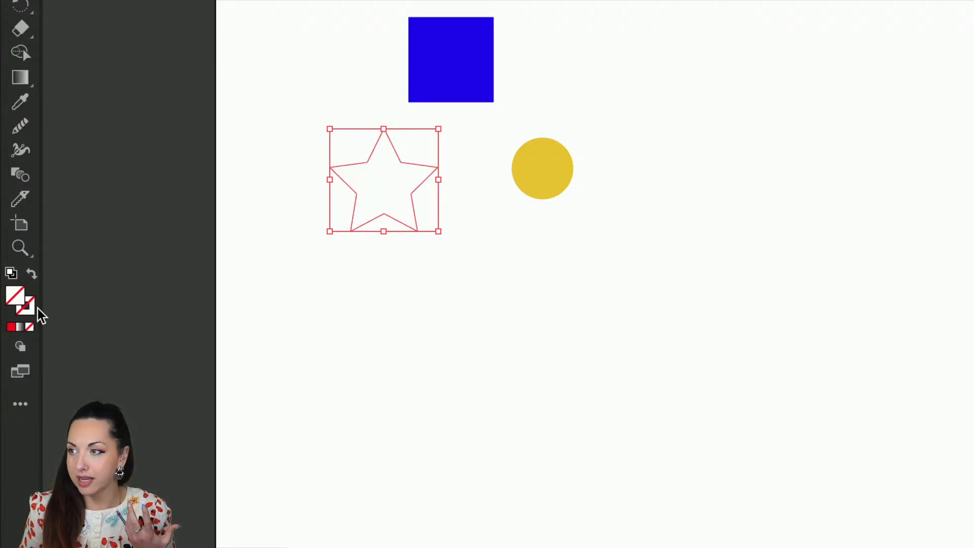
{"action": "key", "text": "ctrl+z"}
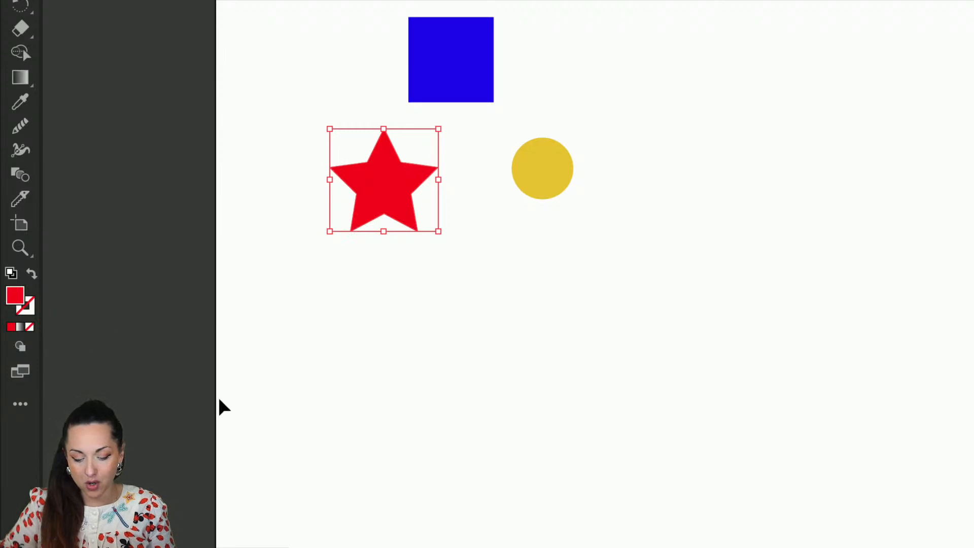
Select the square, star and circle together and scale them up slightly, keeping their proportions
{"action": "key", "text": "a"}
{"action": "key", "text": "v"}
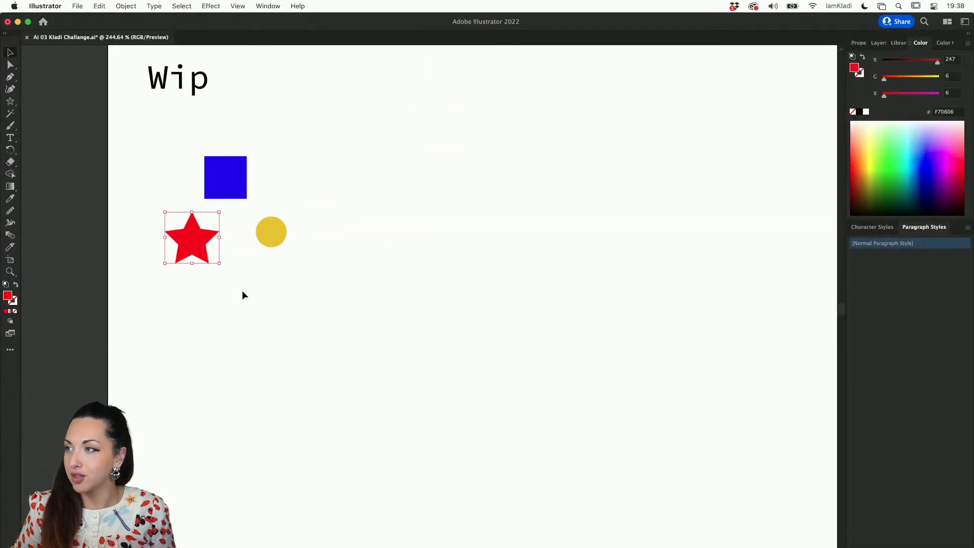
{"action": "scroll", "coordinate": [242, 290], "scroll_direction": "down", "scroll_amount": 3}
{"action": "left_click_drag", "start_coordinate": [225, 233], "coordinate": [225, 231]}
{"action": "left_click_drag", "start_coordinate": [269, 276], "coordinate": [289, 295]}
{"action": "scroll", "coordinate": [289, 297], "scroll_direction": "down", "scroll_amount": 3}
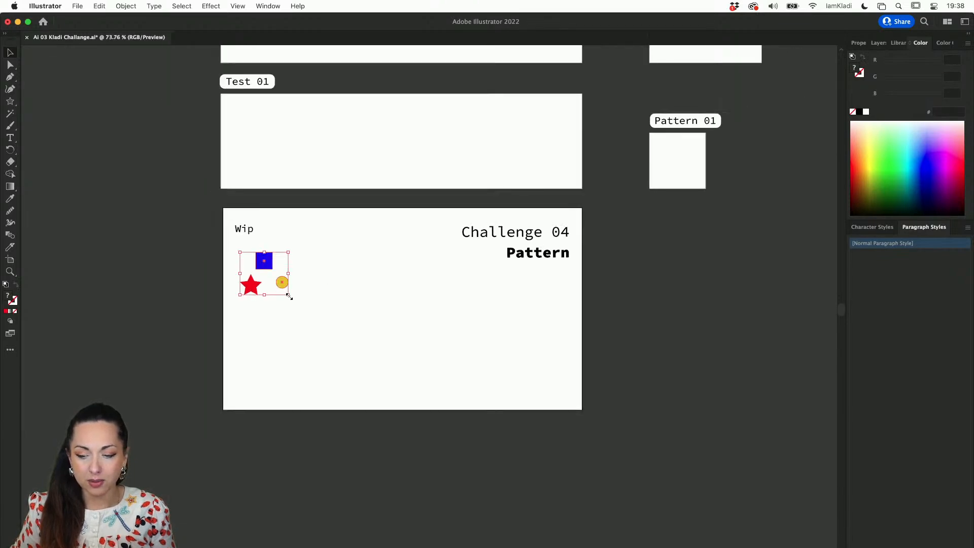
Select the small artboard under the Pattern 01 label for artboard editing and show its properties
{"action": "scroll", "coordinate": [288, 295], "scroll_direction": "right", "scroll_amount": 3}
{"action": "scroll", "coordinate": [288, 295], "scroll_direction": "up", "scroll_amount": 2}
{"action": "scroll", "coordinate": [597, 226], "scroll_direction": "up", "scroll_amount": 4}
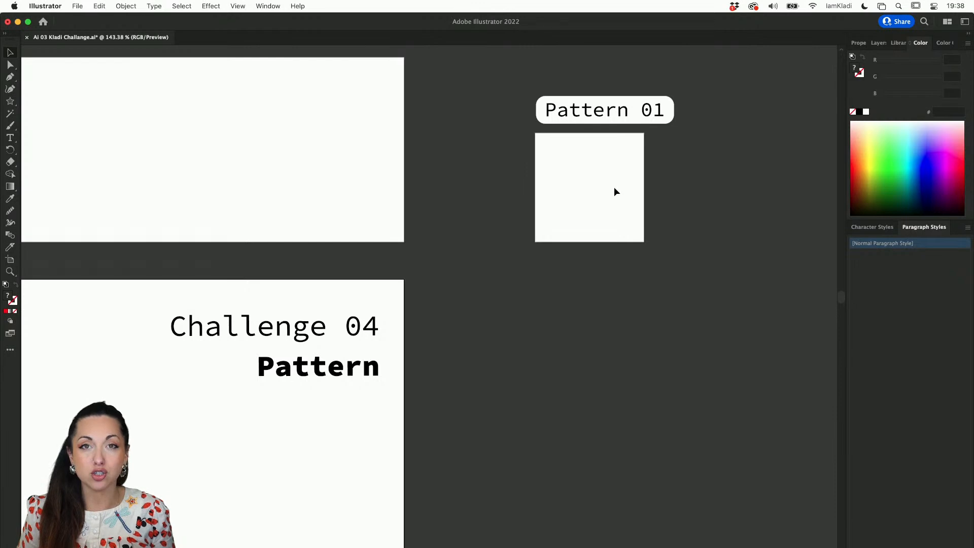
{"action": "key", "text": "shift+o"}
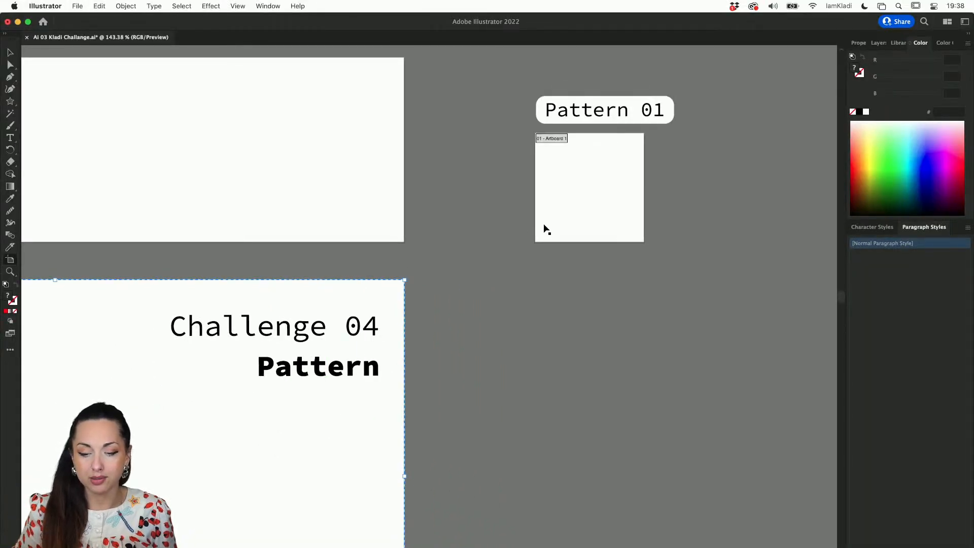
{"action": "left_click", "coordinate": [592, 221]}
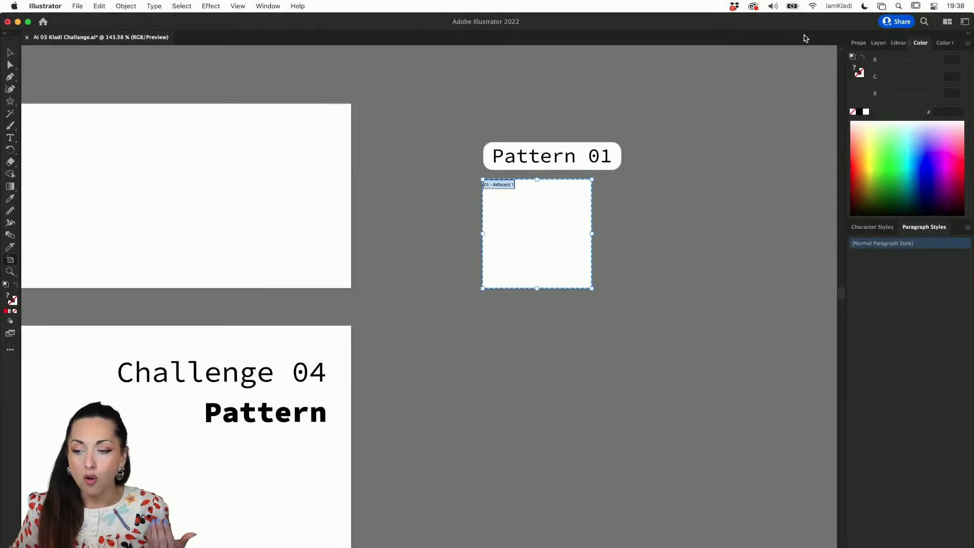
{"action": "left_click", "coordinate": [857, 45]}
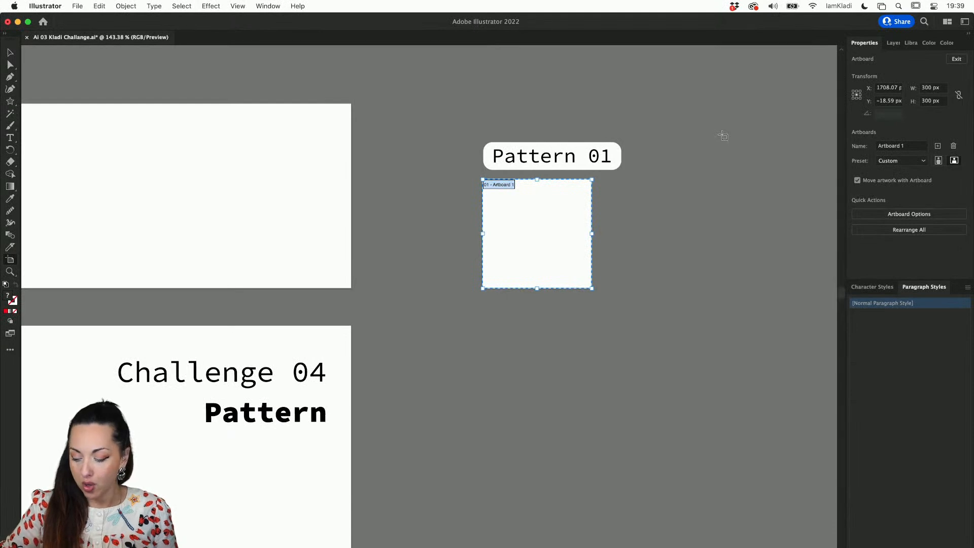
Rename the selected artboard to "pattern 1" in its artboard options
{"action": "key", "text": "Return"}
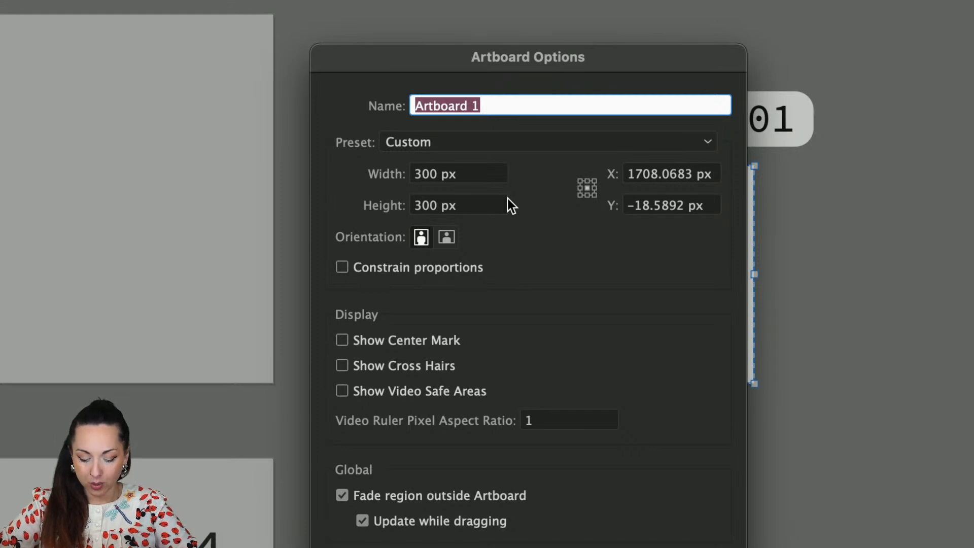
{"action": "type", "text": "patter 1"}
{"action": "left_click", "coordinate": [452, 107]}
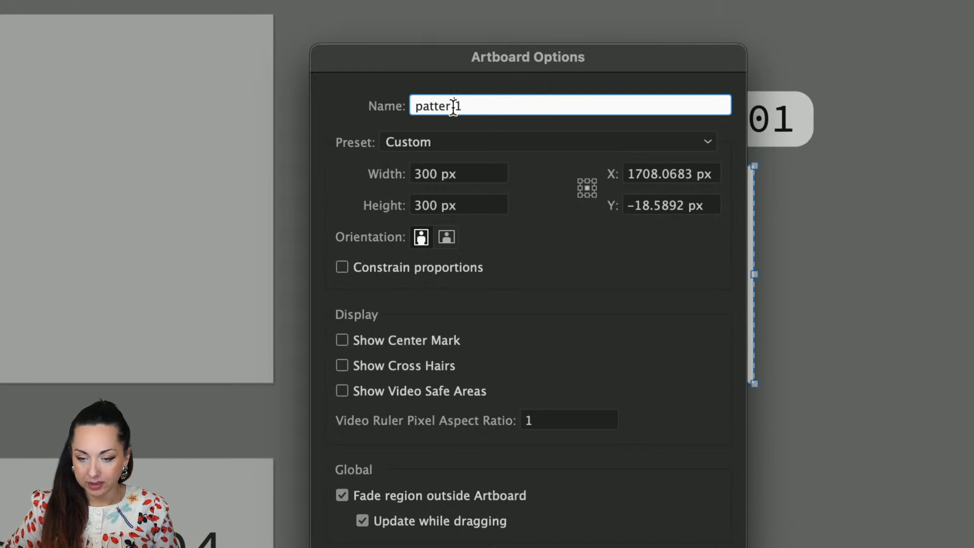
{"action": "type", "text": "n"}
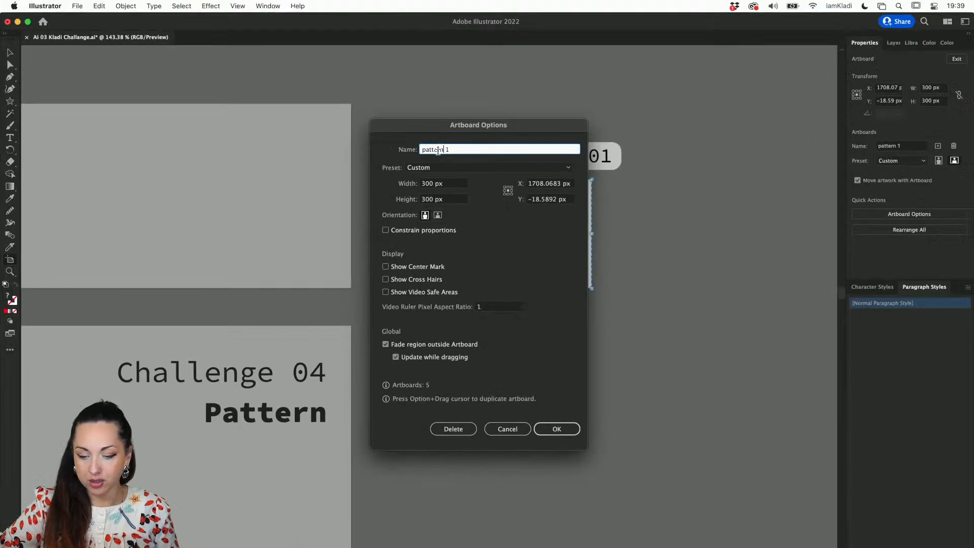
{"action": "left_click", "coordinate": [557, 431]}
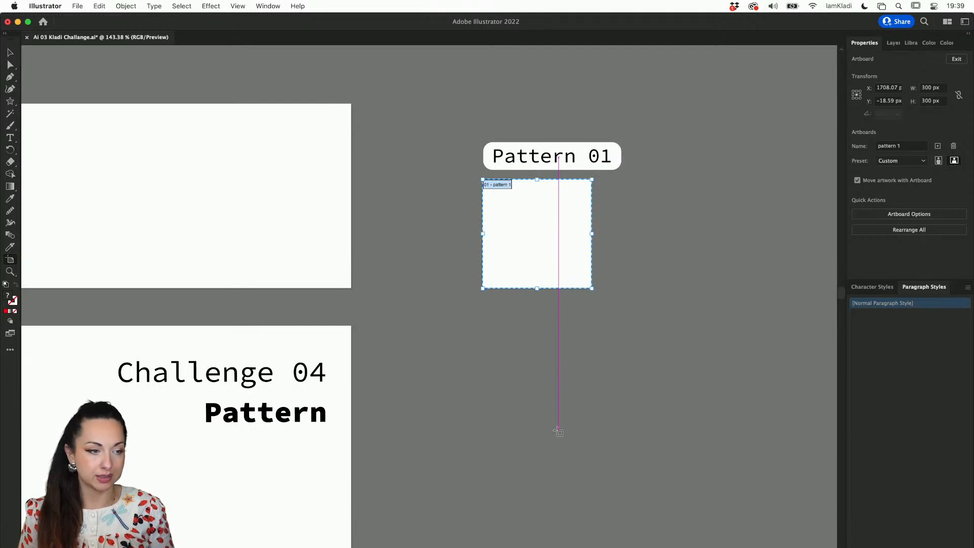
Leave artboard editing and bring the square, star and circle from the Wip artboard onto the Pattern 01 artboard
{"action": "key", "text": "Escape"}
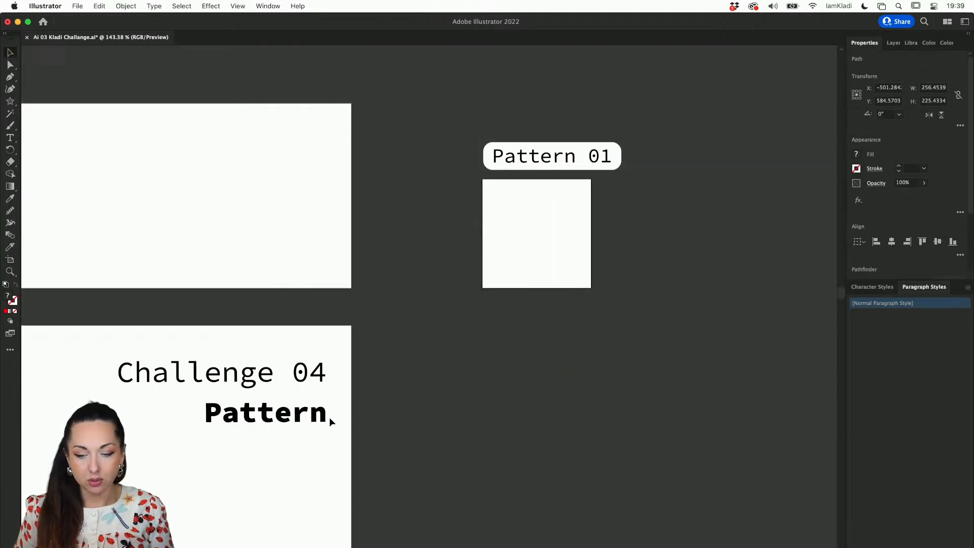
{"action": "scroll", "coordinate": [330, 422], "scroll_direction": "down", "scroll_amount": 5}
{"action": "scroll", "coordinate": [329, 422], "scroll_direction": "up", "scroll_amount": 2}
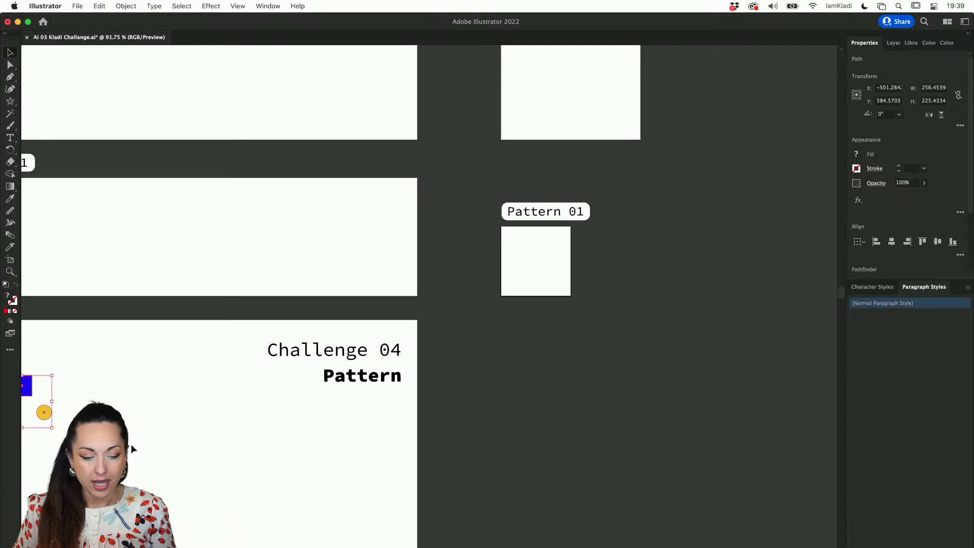
{"action": "scroll", "coordinate": [47, 411], "scroll_direction": "left", "scroll_amount": 3}
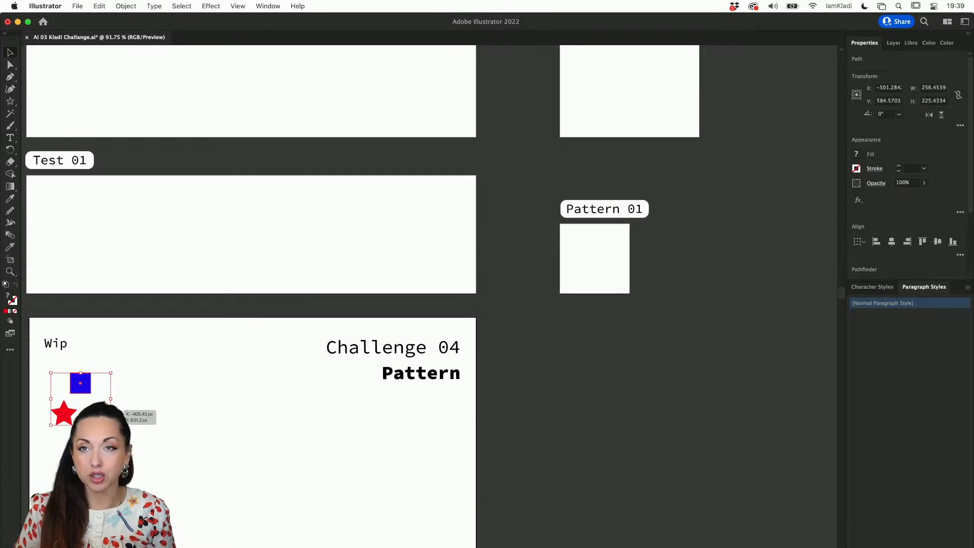
{"action": "left_click_drag", "start_coordinate": [141, 404], "coordinate": [594, 299]}
{"action": "left_click", "coordinate": [620, 340]}
{"action": "key", "text": "super+space"}
{"action": "left_click_drag", "start_coordinate": [560, 230], "coordinate": [595, 361]}
{"action": "scroll", "coordinate": [595, 361], "scroll_direction": "up", "scroll_amount": 5}
{"action": "scroll", "coordinate": [595, 365], "scroll_direction": "up", "scroll_amount": 1}
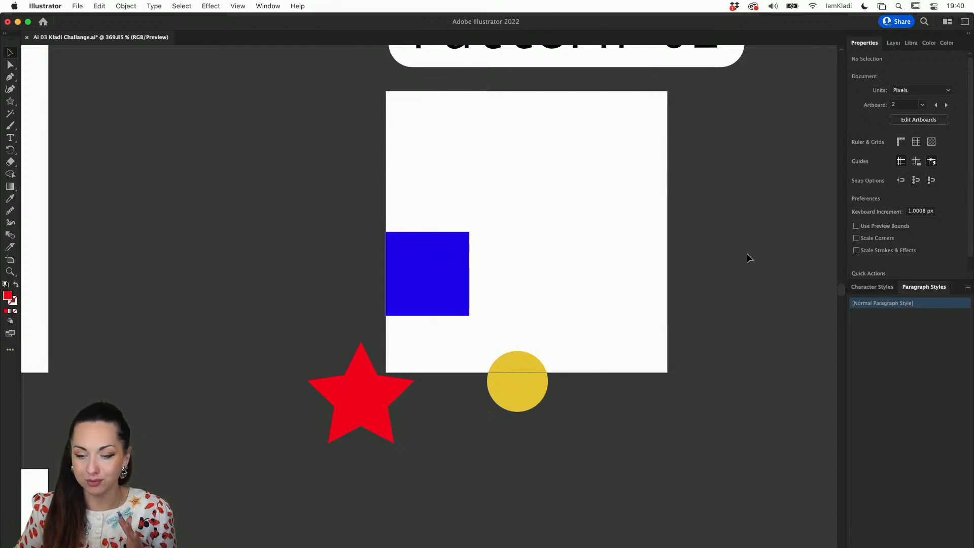
Arrange the shapes so the blue square and yellow circle straddle the Pattern 01 artboard's left edge and the star crosses its top edge
{"action": "left_click_drag", "start_coordinate": [463, 267], "coordinate": [414, 187]}
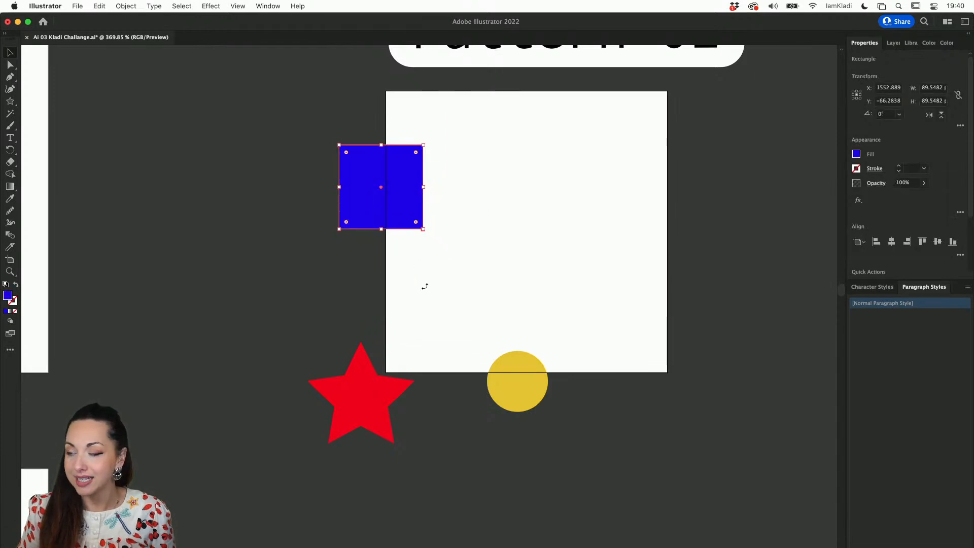
{"action": "scroll", "coordinate": [424, 284], "scroll_direction": "up", "scroll_amount": 2}
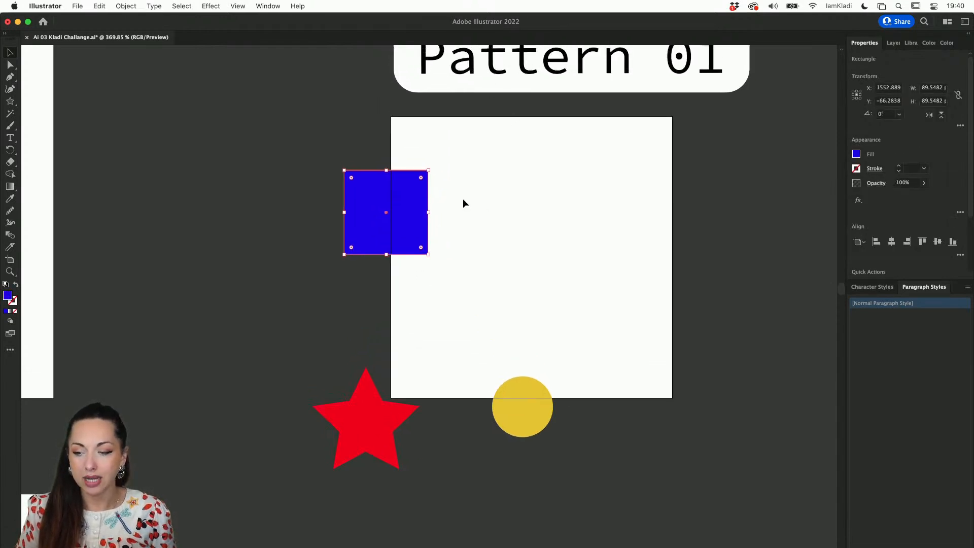
{"action": "left_click_drag", "start_coordinate": [373, 403], "coordinate": [497, 125]}
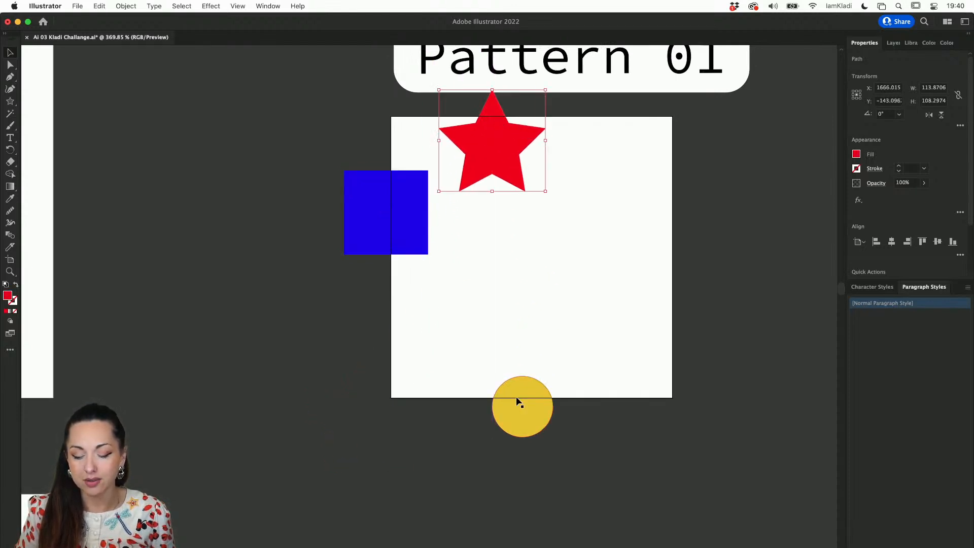
{"action": "left_click_drag", "start_coordinate": [528, 413], "coordinate": [411, 337]}
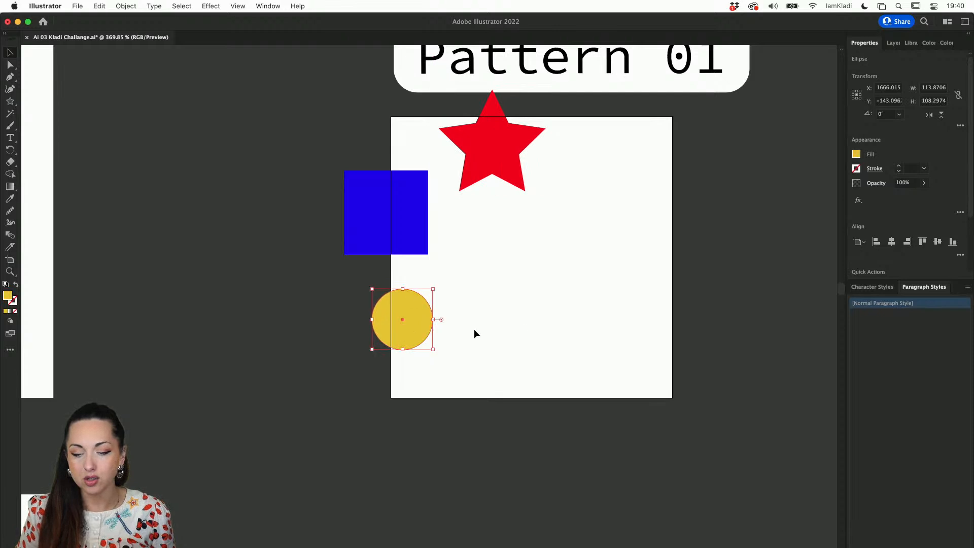
{"action": "scroll", "coordinate": [500, 373], "scroll_direction": "up", "scroll_amount": 2}
{"action": "scroll", "coordinate": [500, 373], "scroll_direction": "right", "scroll_amount": 2}
{"action": "left_click_drag", "start_coordinate": [372, 257], "coordinate": [366, 247]}
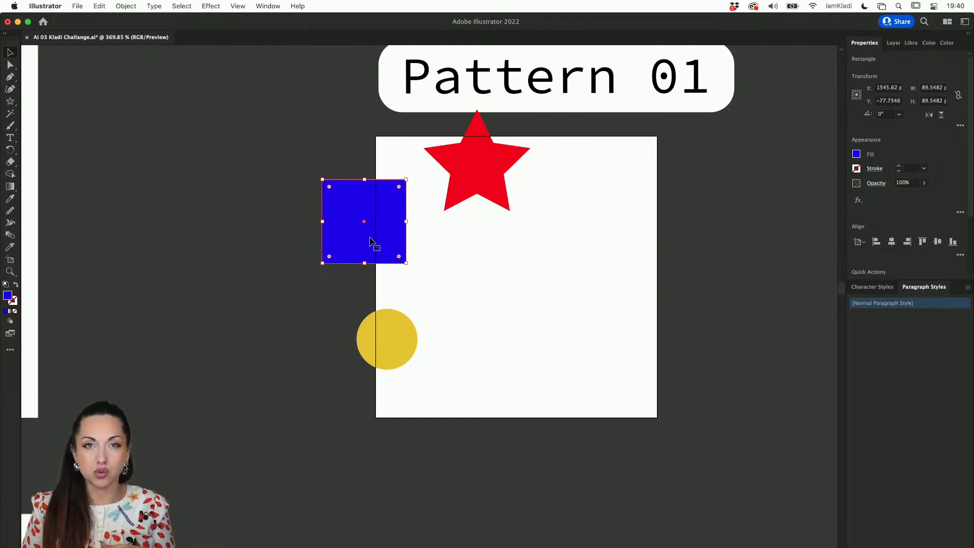
Duplicate the yellow circle into the middle of the artboard and delete the copy
{"action": "left_click", "coordinate": [388, 341]}
{"action": "left_click_drag", "start_coordinate": [410, 348], "coordinate": [516, 277]}
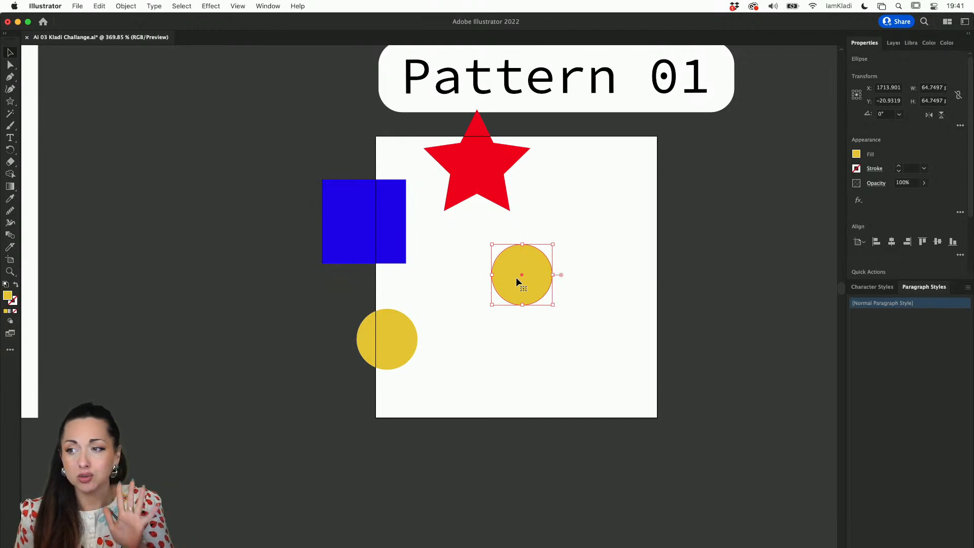
{"action": "key", "text": "Delete"}
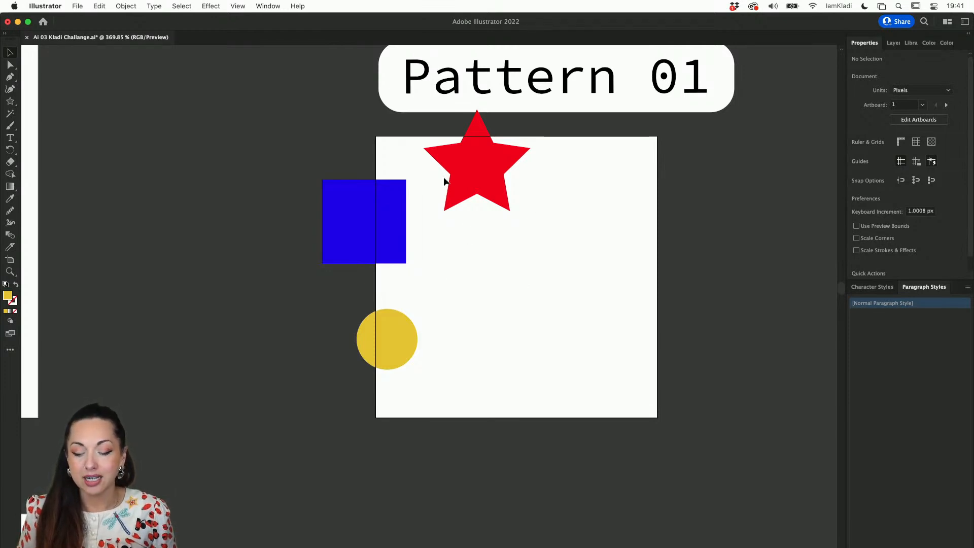
Duplicate the yellow circle, shrink the copy to about 32 px and place it across the artboard's top edge to the right of the star
{"action": "scroll", "coordinate": [471, 143], "scroll_direction": "up", "scroll_amount": 2}
{"action": "scroll", "coordinate": [471, 143], "scroll_direction": "right", "scroll_amount": 1}
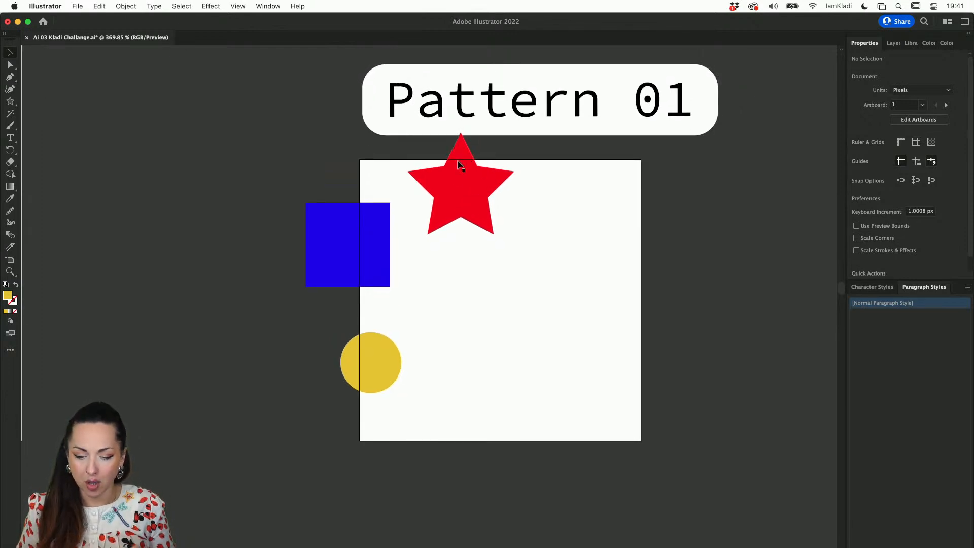
{"action": "left_click_drag", "start_coordinate": [363, 370], "coordinate": [556, 185]}
{"action": "left_click_drag", "start_coordinate": [597, 211], "coordinate": [567, 164]}
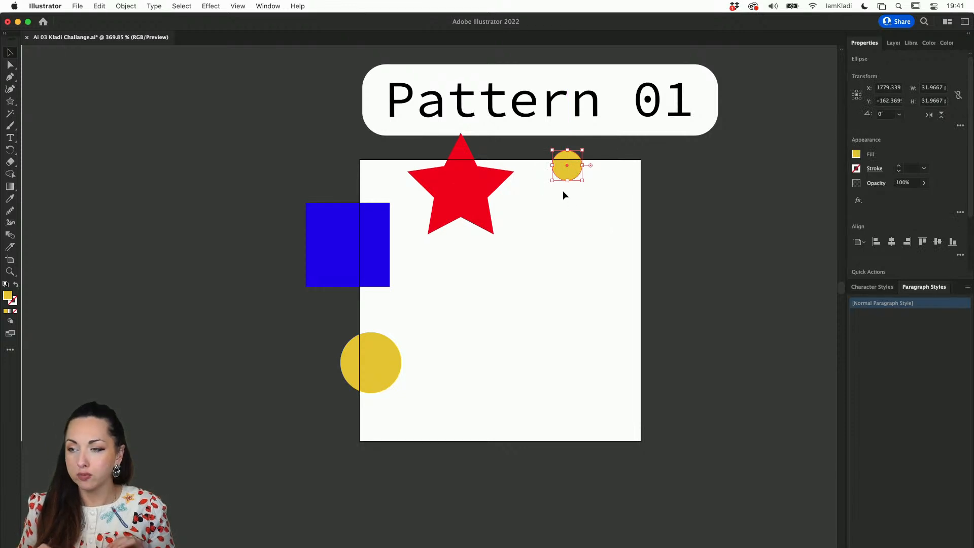
{"action": "scroll", "coordinate": [563, 189], "scroll_direction": "up", "scroll_amount": 5}
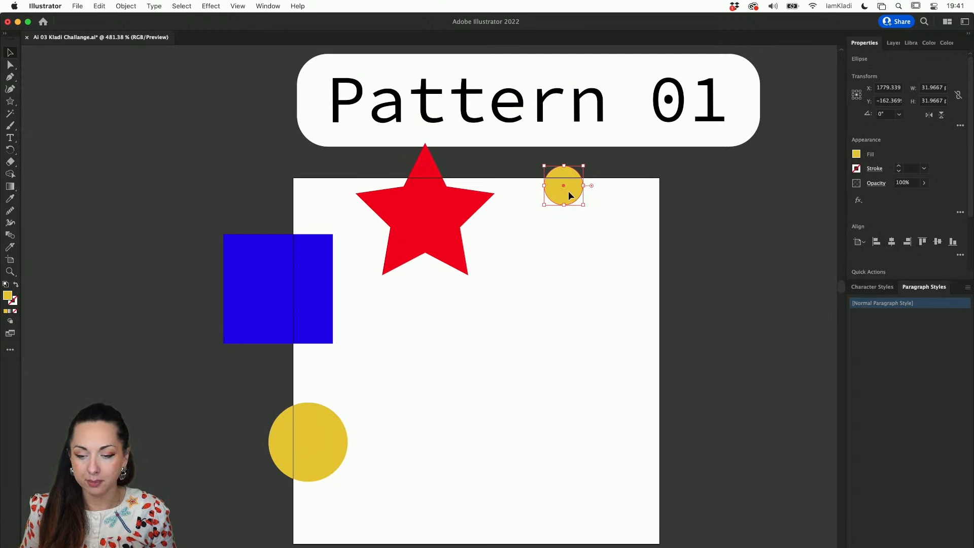
{"action": "left_click", "coordinate": [564, 217]}
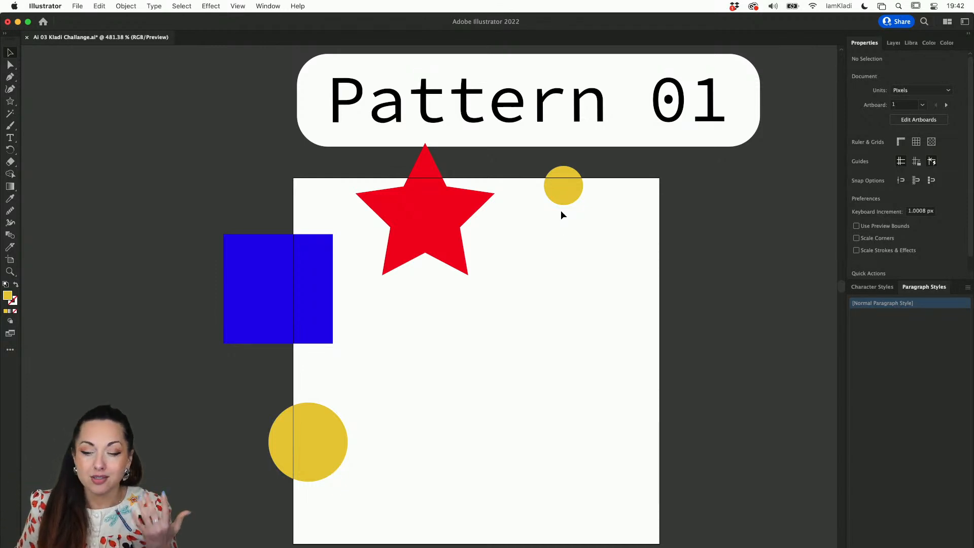
{"action": "left_click_drag", "start_coordinate": [562, 217], "coordinate": [435, 535]}
{"action": "scroll", "coordinate": [445, 419], "scroll_direction": "down", "scroll_amount": 2}
{"action": "key", "text": "Delete"}
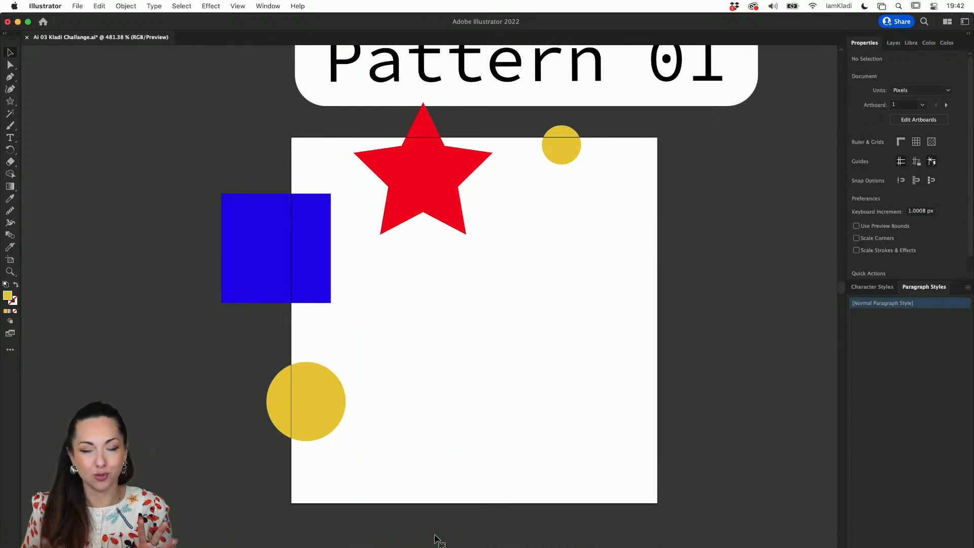
Select the star and the small circle on the artboard's top edge together and open the Move transform for them
{"action": "scroll", "coordinate": [435, 539], "scroll_direction": "up", "scroll_amount": 3}
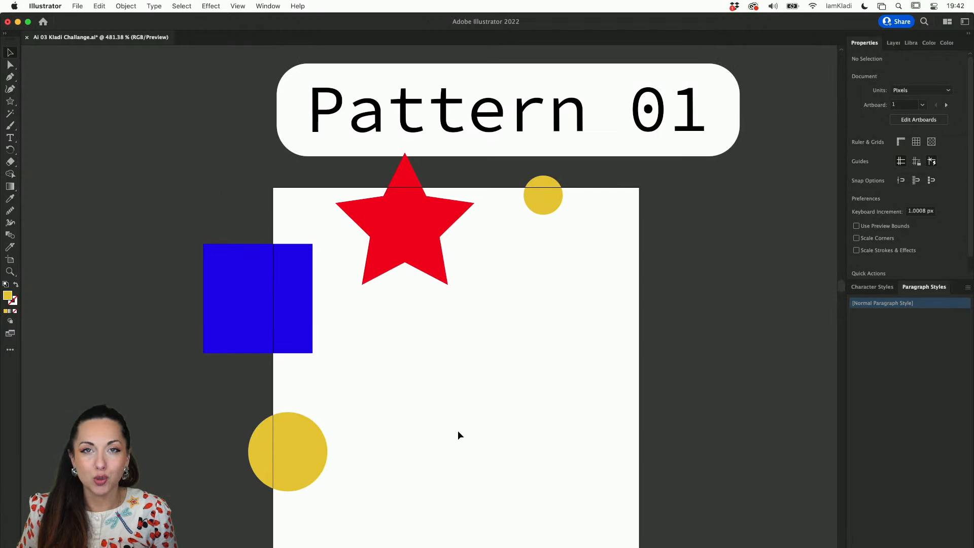
{"action": "scroll", "coordinate": [458, 431], "scroll_direction": "left", "scroll_amount": 3}
{"action": "scroll", "coordinate": [458, 430], "scroll_direction": "left", "scroll_amount": 1}
{"action": "scroll", "coordinate": [518, 335], "scroll_direction": "down", "scroll_amount": 1}
{"action": "left_click_drag", "start_coordinate": [643, 178], "coordinate": [481, 157]}
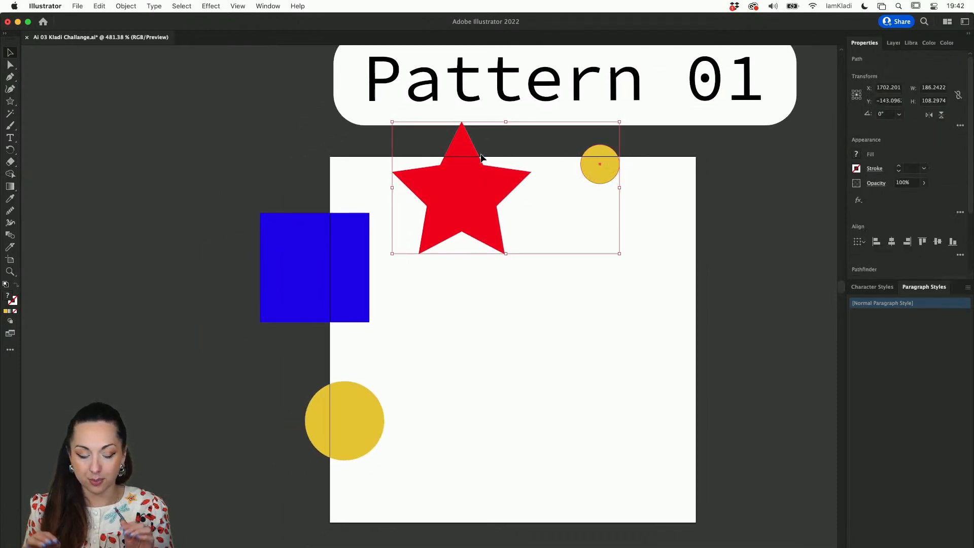
{"action": "scroll", "coordinate": [481, 157], "scroll_direction": "down", "scroll_amount": 1}
{"action": "scroll", "coordinate": [481, 157], "scroll_direction": "right", "scroll_amount": 1}
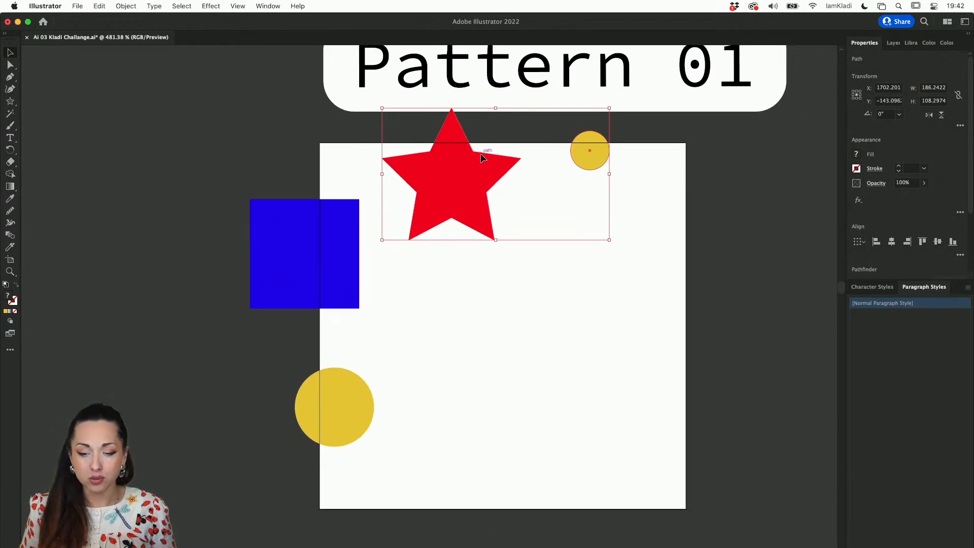
{"action": "right_click", "coordinate": [474, 170]}
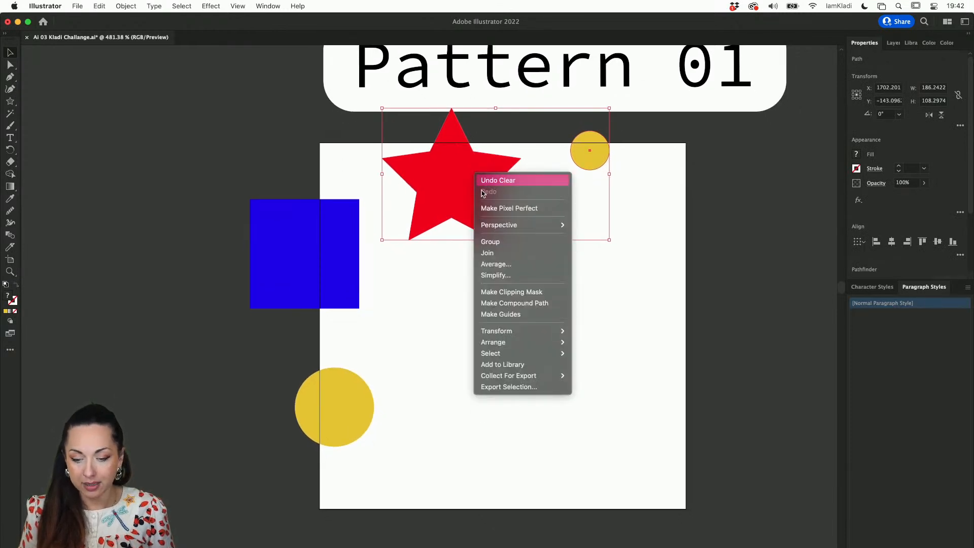
{"action": "mouse_move", "coordinate": [534, 332]}
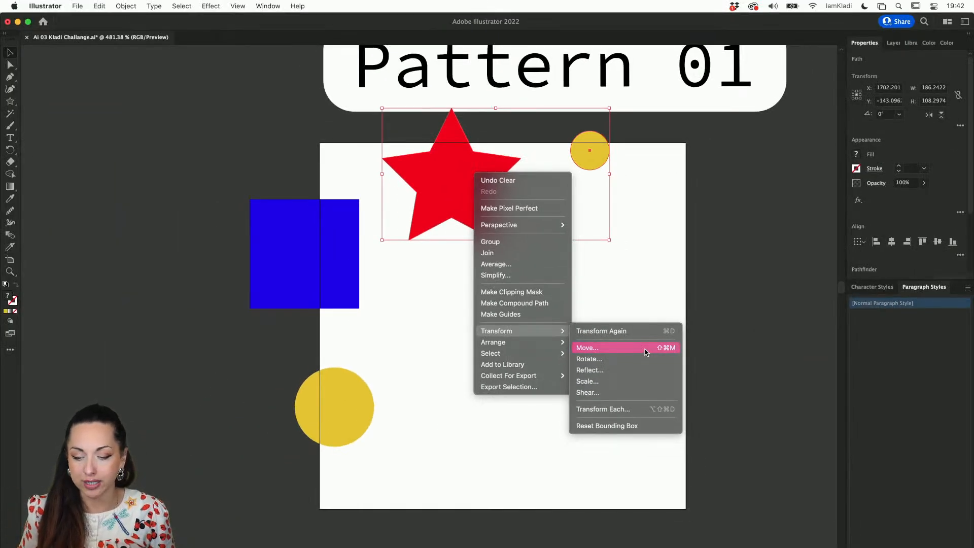
{"action": "left_click", "coordinate": [646, 351]}
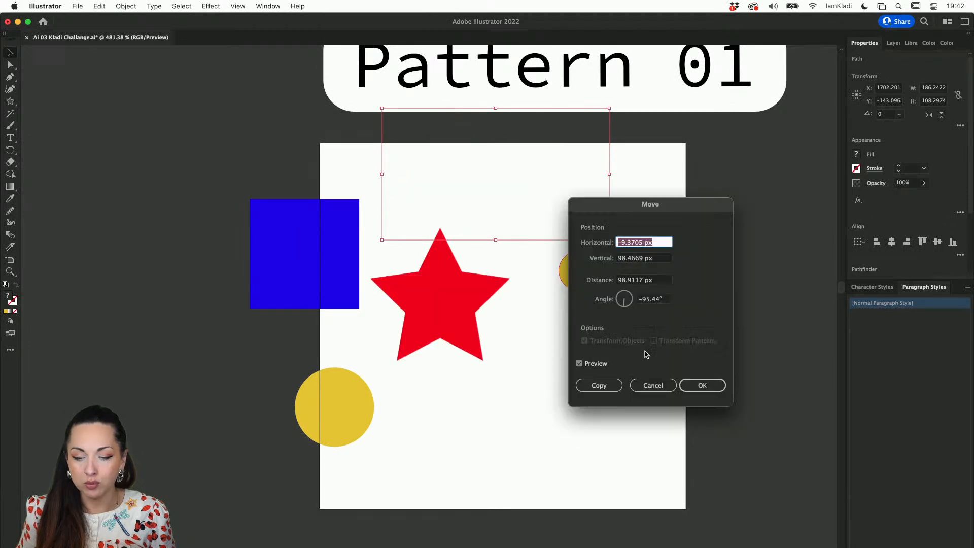
Set the move of the star and small circle to 0 px horizontal and 300 px vertical
{"action": "left_click_drag", "start_coordinate": [637, 212], "coordinate": [688, 245]}
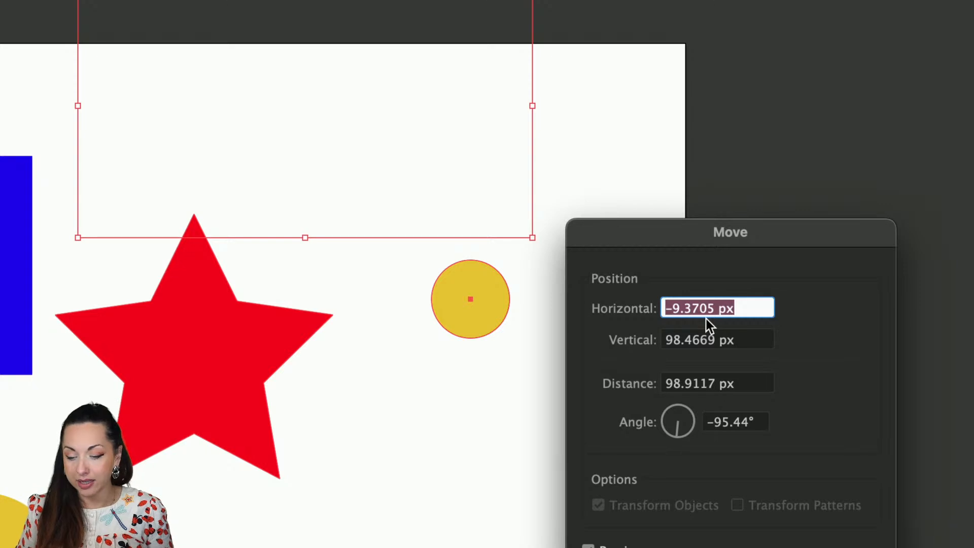
{"action": "type", "text": "0"}
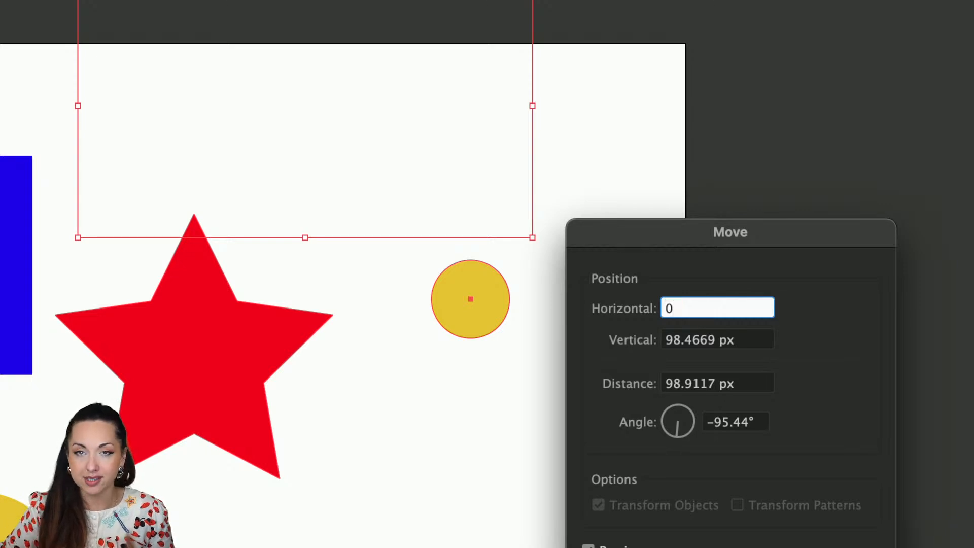
{"action": "left_click", "coordinate": [703, 337]}
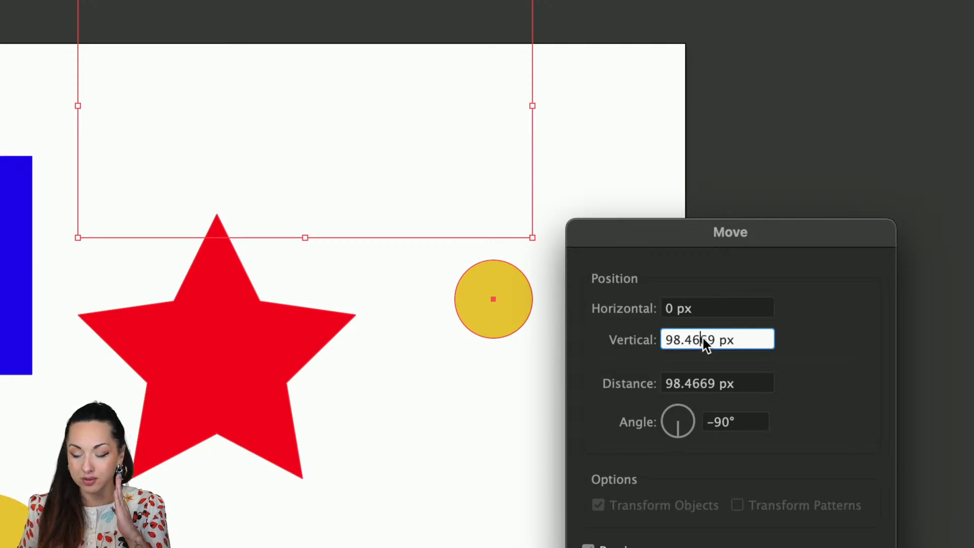
{"action": "double_click", "coordinate": [689, 336]}
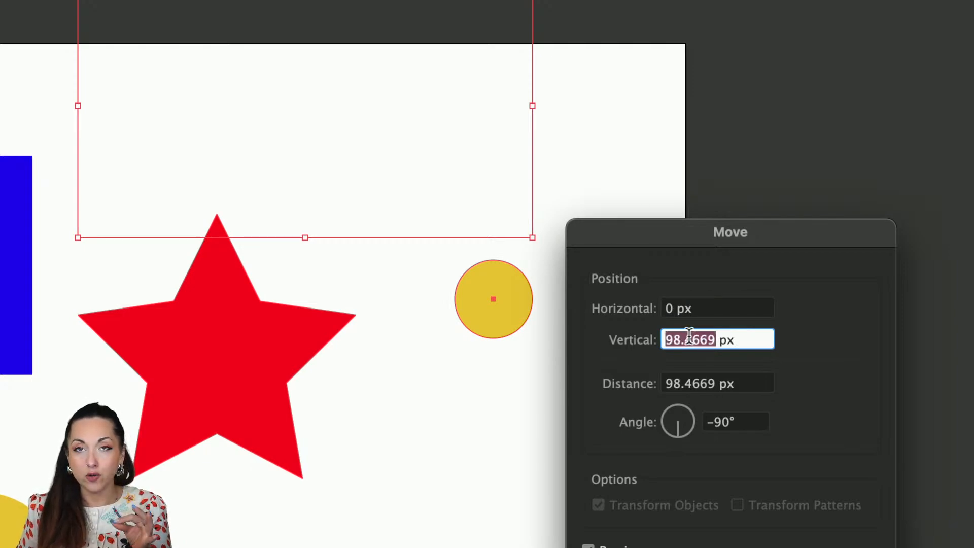
{"action": "type", "text": "300"}
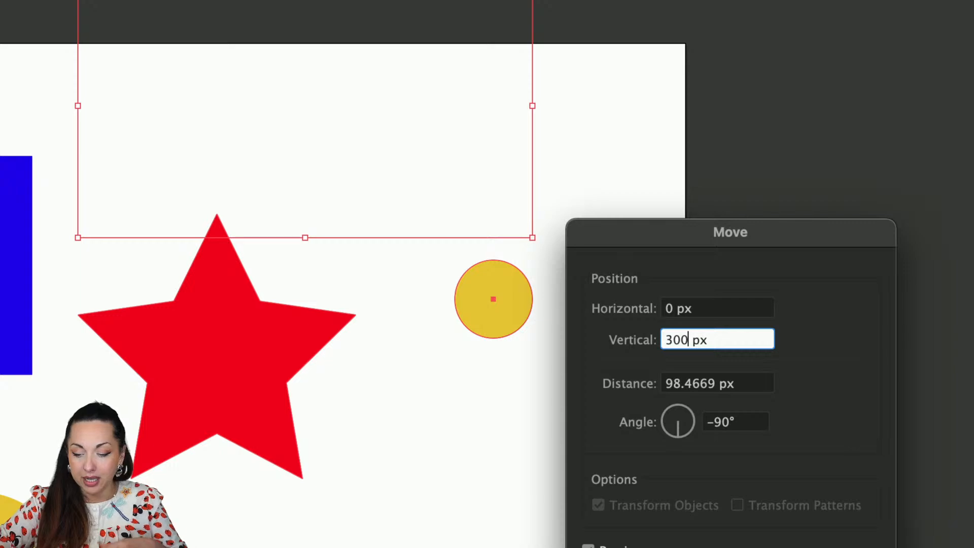
{"action": "left_click", "coordinate": [721, 310]}
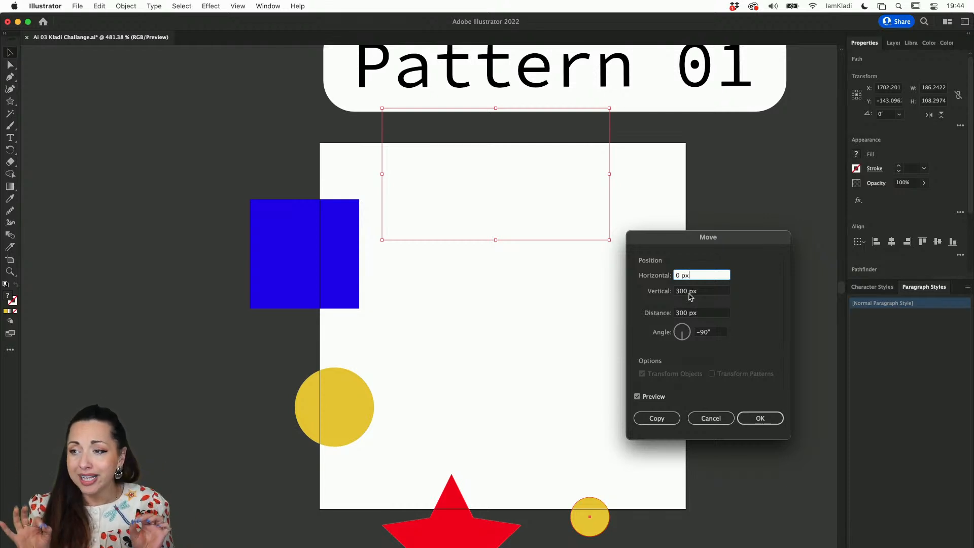
Compare the move with its preview off and on, and apply it as a copy of the star and small circle
{"action": "left_click", "coordinate": [638, 396]}
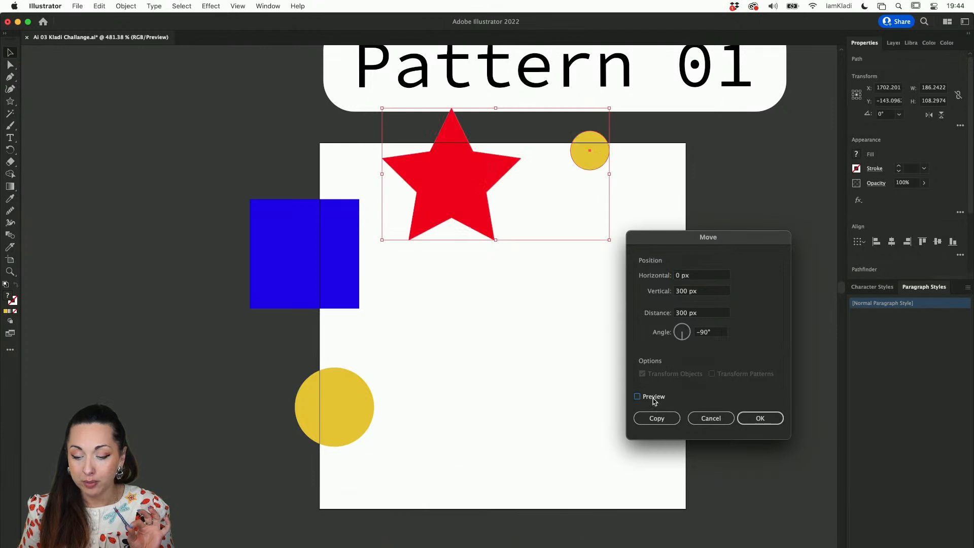
{"action": "left_click", "coordinate": [654, 397]}
{"action": "left_click", "coordinate": [654, 396]}
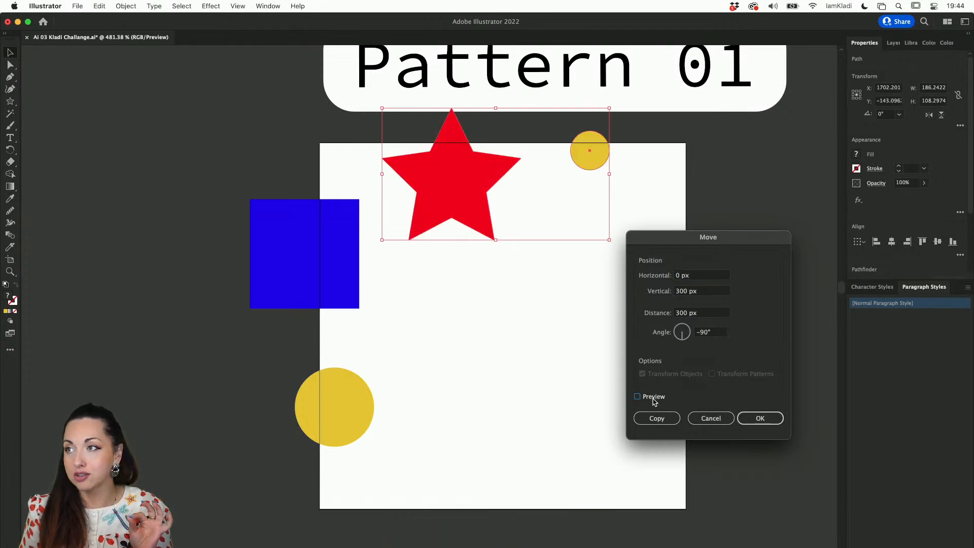
{"action": "left_click", "coordinate": [654, 397]}
{"action": "left_click", "coordinate": [653, 398]}
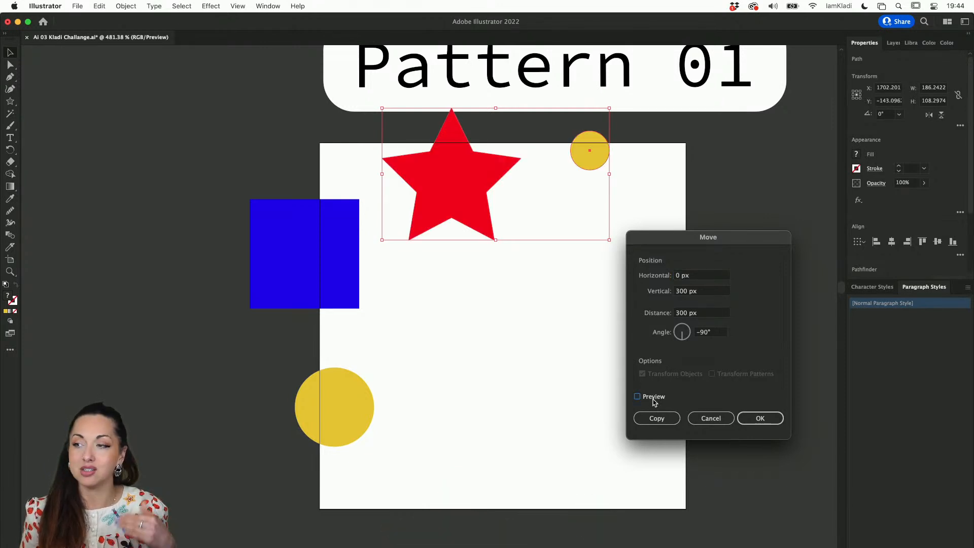
{"action": "left_click", "coordinate": [654, 397]}
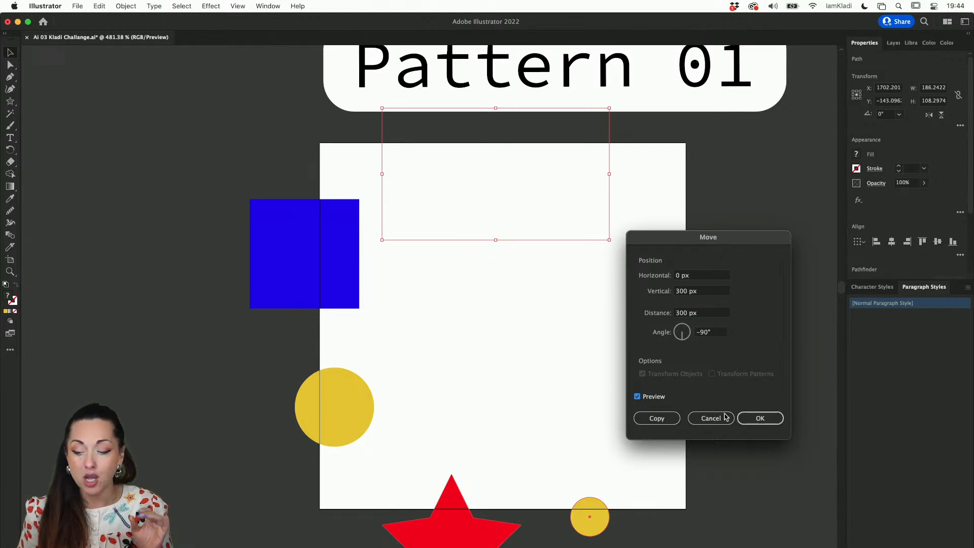
{"action": "left_click", "coordinate": [670, 419]}
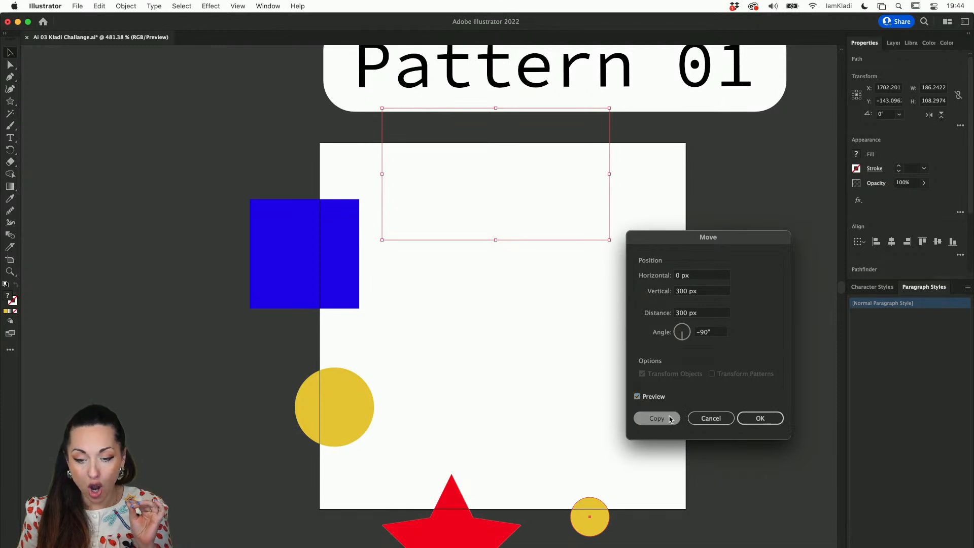
{"action": "left_click", "coordinate": [600, 307]}
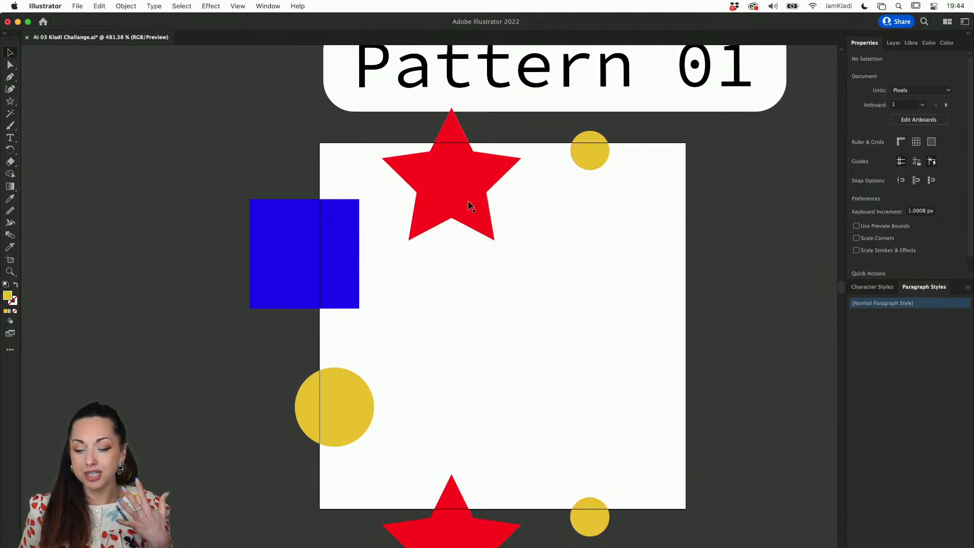
{"action": "scroll", "coordinate": [497, 247], "scroll_direction": "down", "scroll_amount": 2}
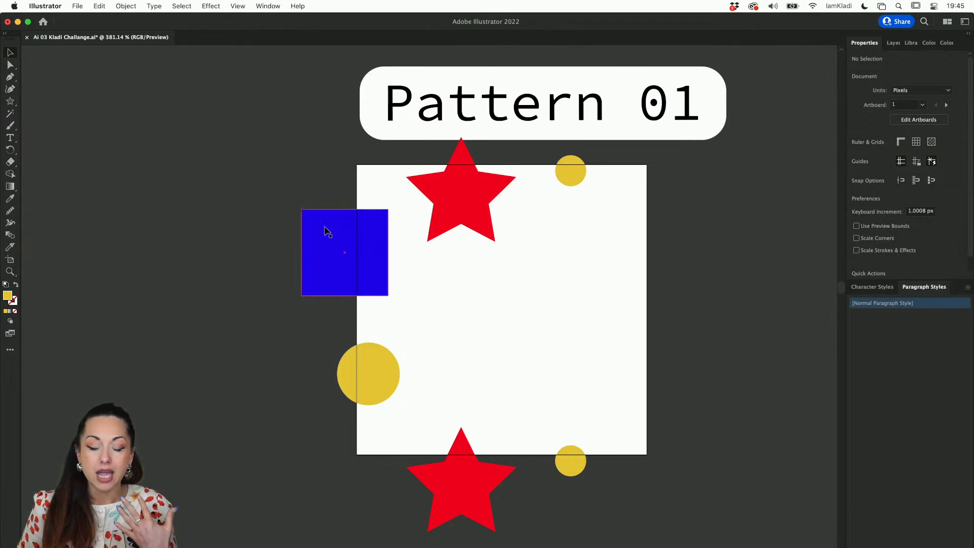
Select the blue square and yellow circle on the artboard's left edge together and open the Move transform for them
{"action": "left_click_drag", "start_coordinate": [303, 191], "coordinate": [365, 377]}
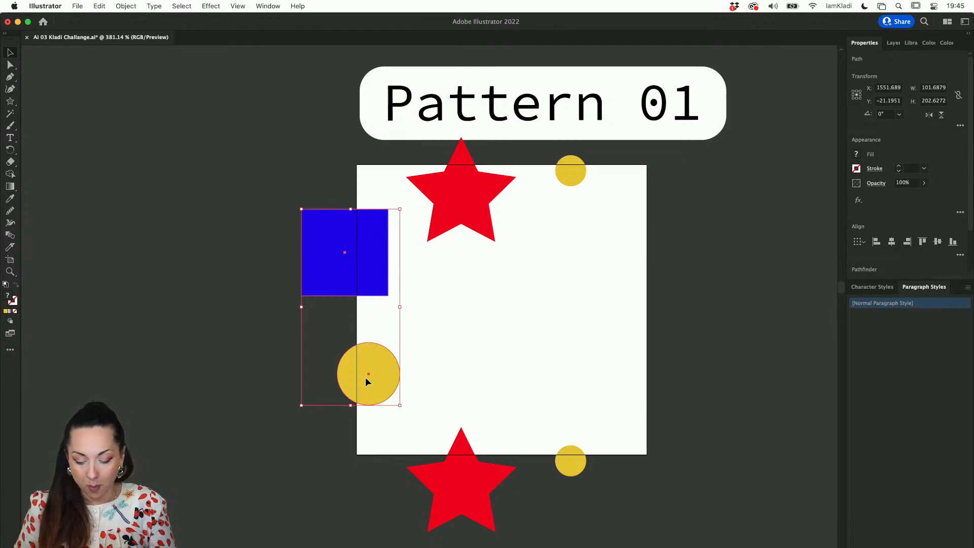
{"action": "key", "text": "Return"}
{"action": "left_click_drag", "start_coordinate": [667, 239], "coordinate": [588, 232]}
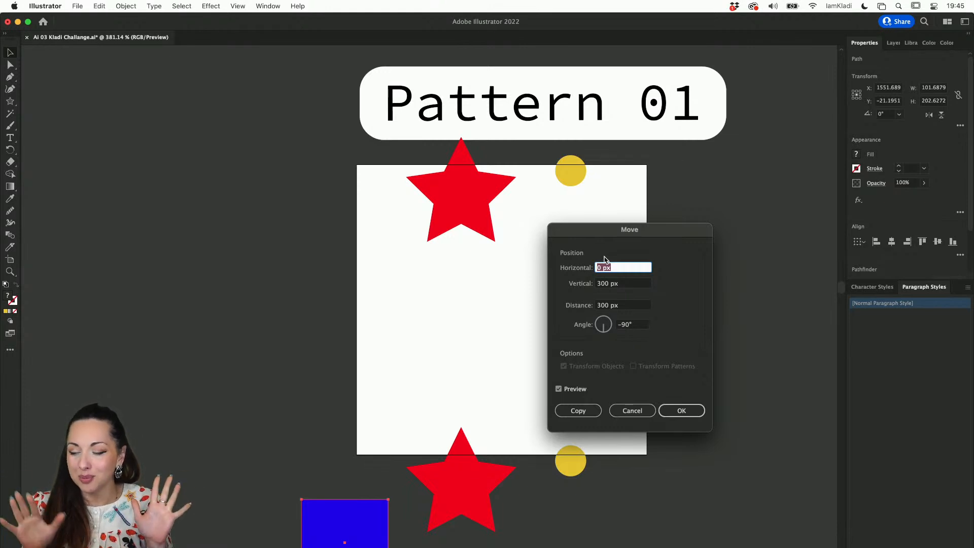
Set the move of the blue square and yellow circle to 300 px horizontal and 0 px vertical
{"action": "double_click", "coordinate": [601, 283]}
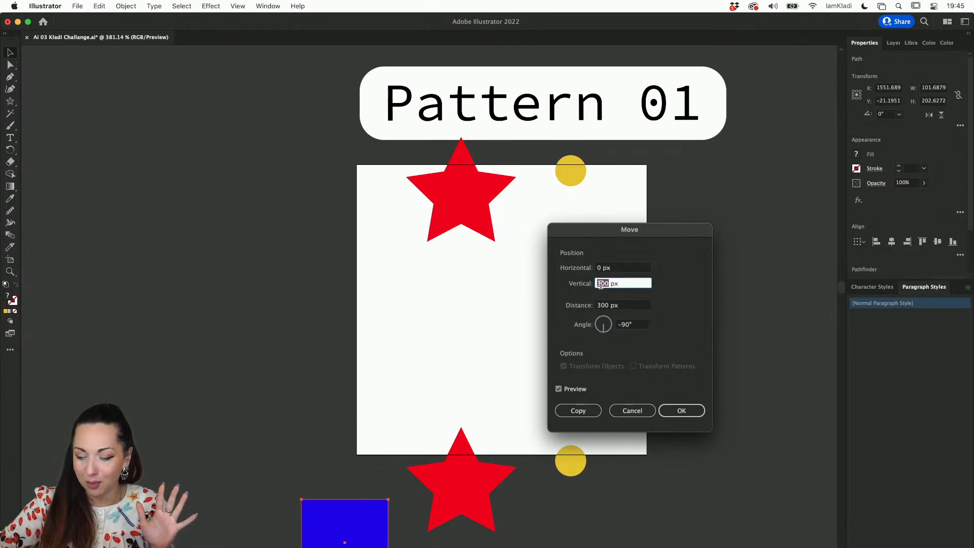
{"action": "type", "text": "0"}
{"action": "left_click", "coordinate": [636, 267]}
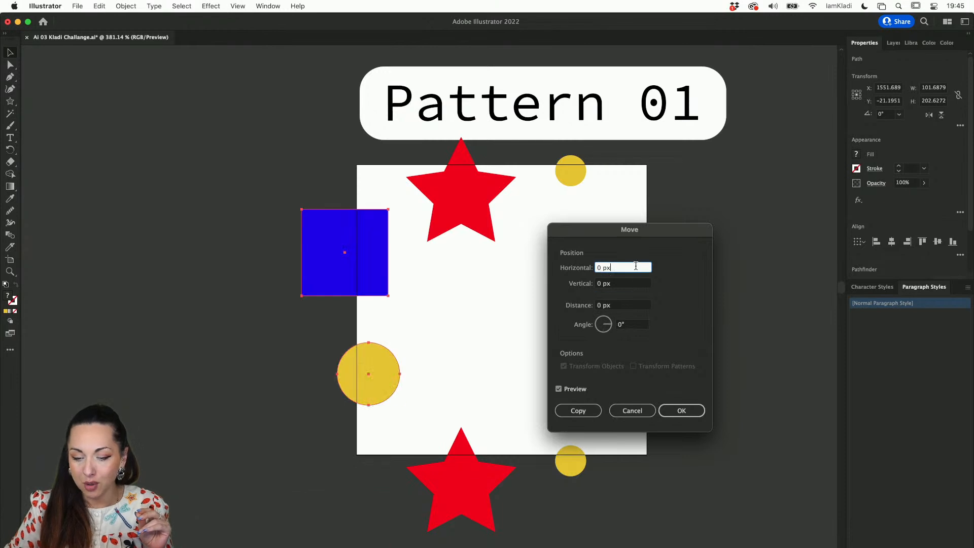
{"action": "left_click", "coordinate": [598, 266]}
{"action": "type", "text": "30"}
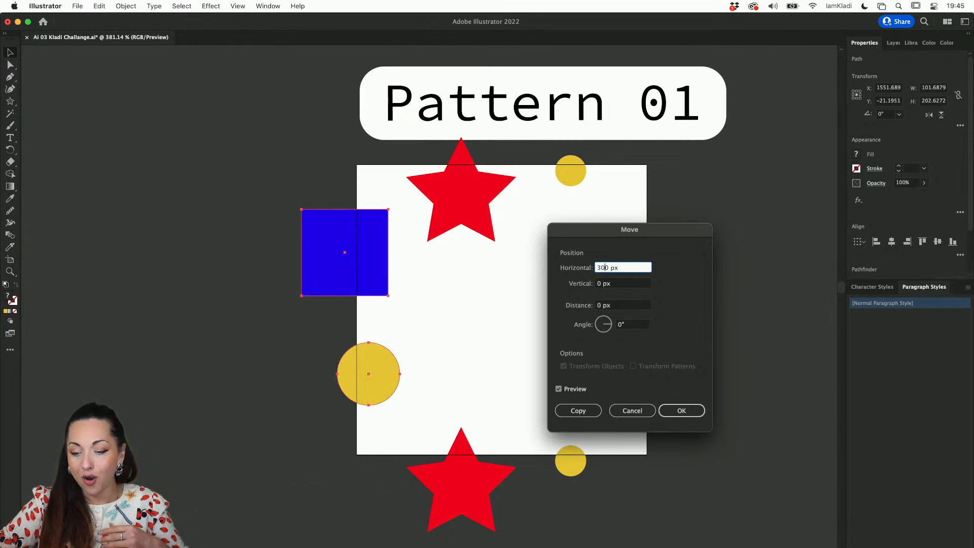
{"action": "left_click", "coordinate": [624, 282]}
{"action": "left_click_drag", "start_coordinate": [634, 232], "coordinate": [198, 214]}
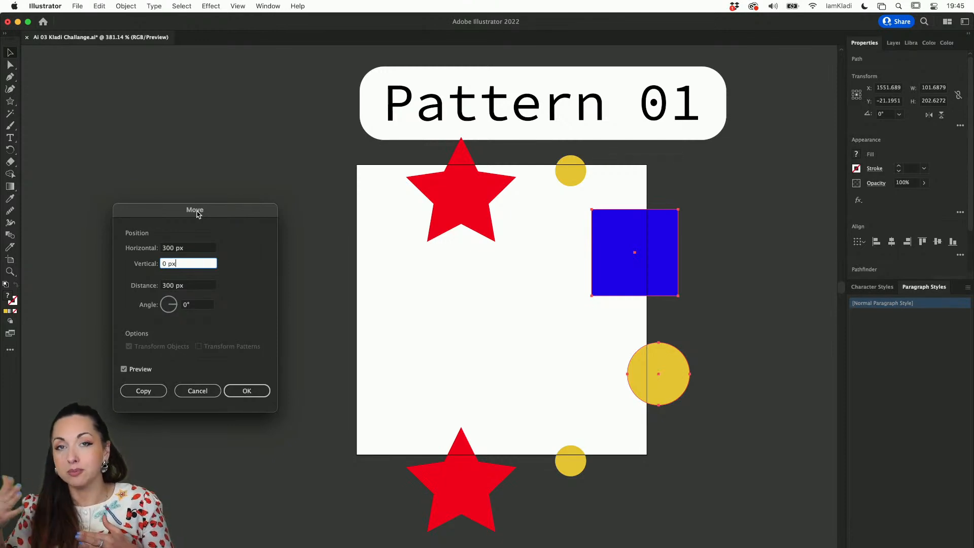
Try a horizontal move of -300 px for the blue square and yellow circle
{"action": "left_click", "coordinate": [163, 248]}
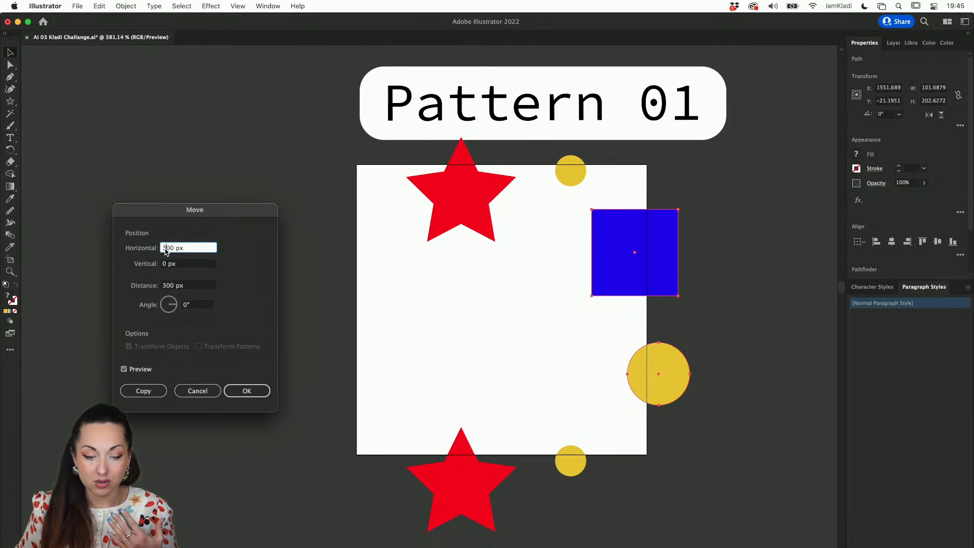
{"action": "type", "text": "-"}
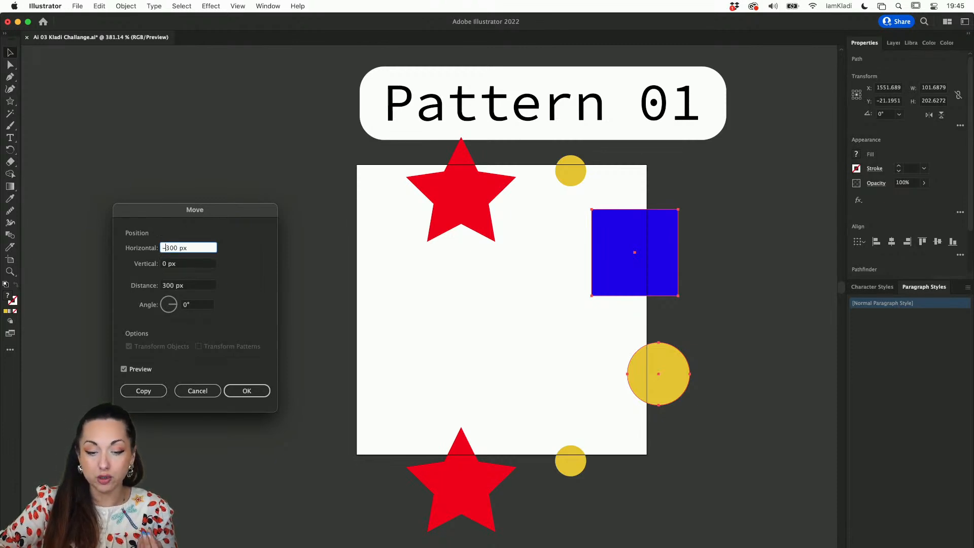
{"action": "key", "text": "Tab"}
{"action": "left_click_drag", "start_coordinate": [195, 213], "coordinate": [264, 226]}
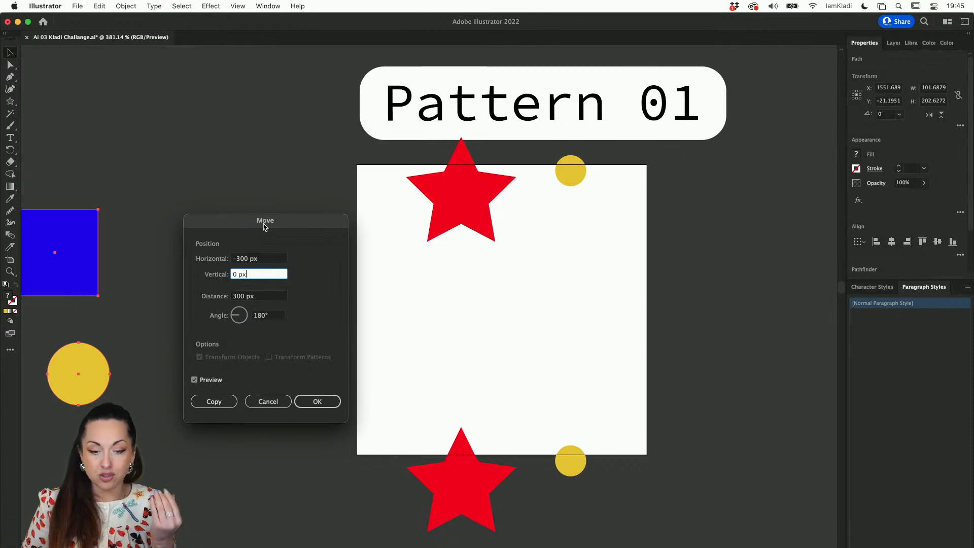
Set the horizontal move to 300 px and apply it as a copy of the blue square and yellow circle
{"action": "left_click", "coordinate": [236, 260]}
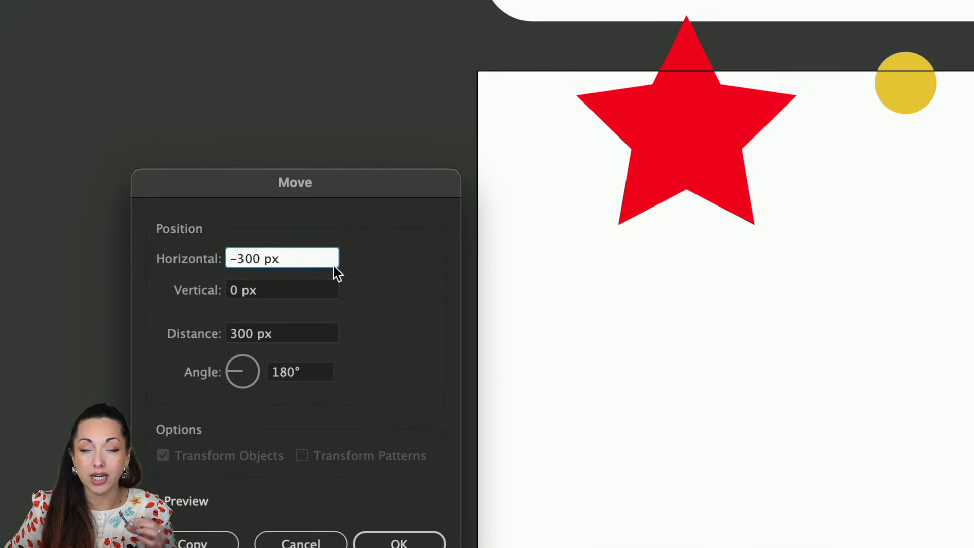
{"action": "key", "text": "BackSpace"}
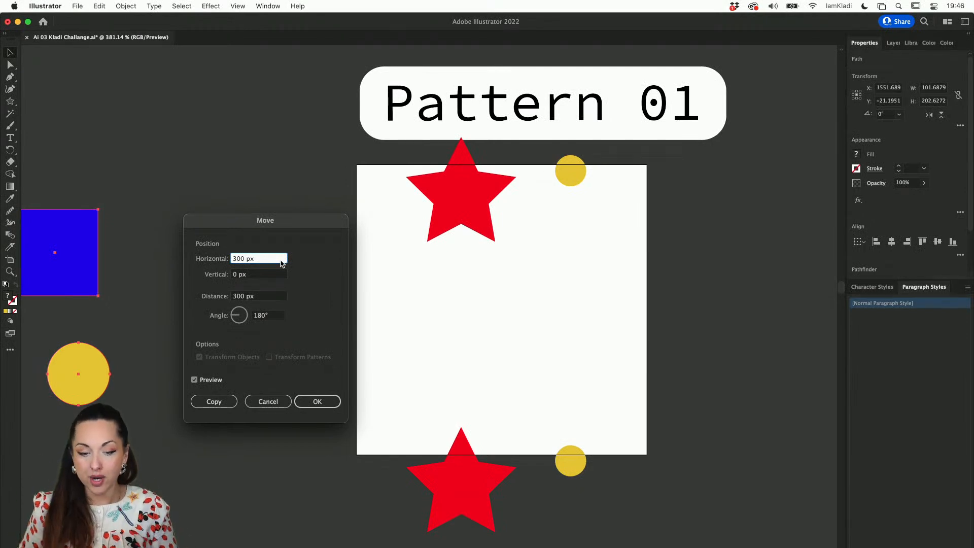
{"action": "key", "text": "Tab"}
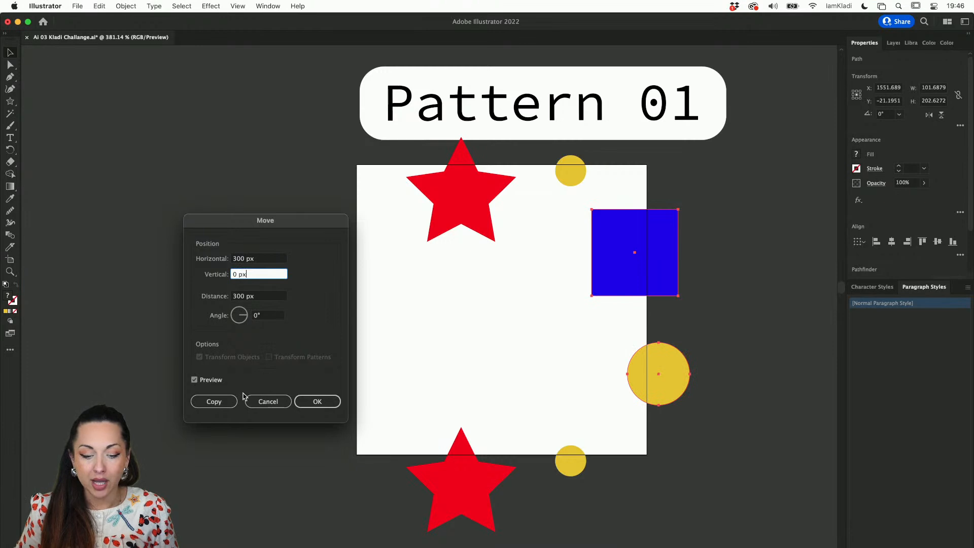
{"action": "left_click", "coordinate": [226, 407]}
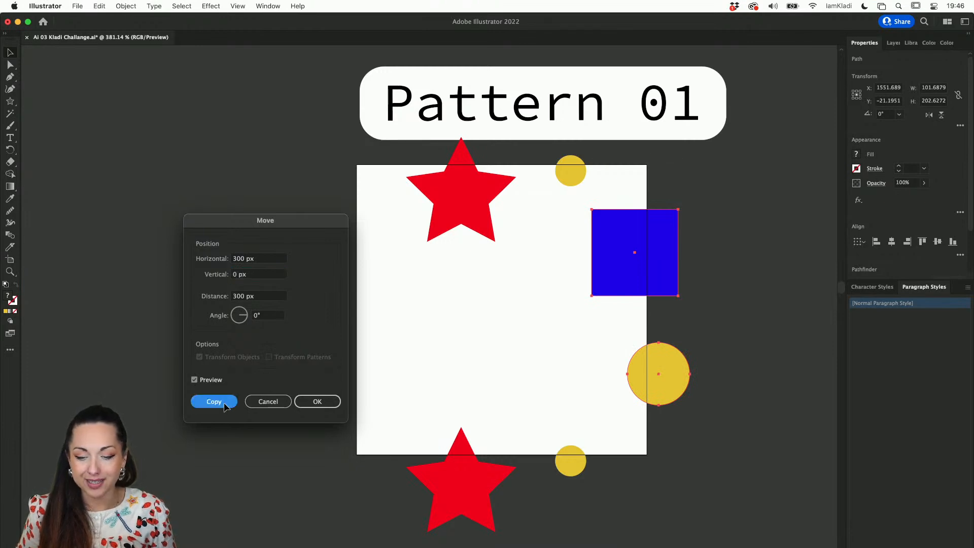
{"action": "left_click", "coordinate": [501, 312]}
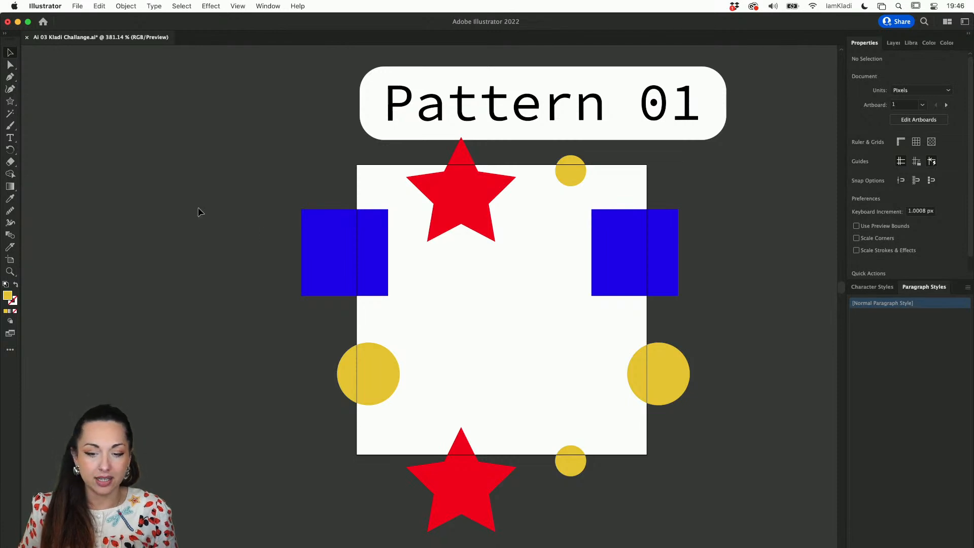
Place a copy of the blue square, widened to about 152 × 90 px, in the artboard's middle and fill it with orange
{"action": "left_click_drag", "start_coordinate": [350, 252], "coordinate": [541, 337]}
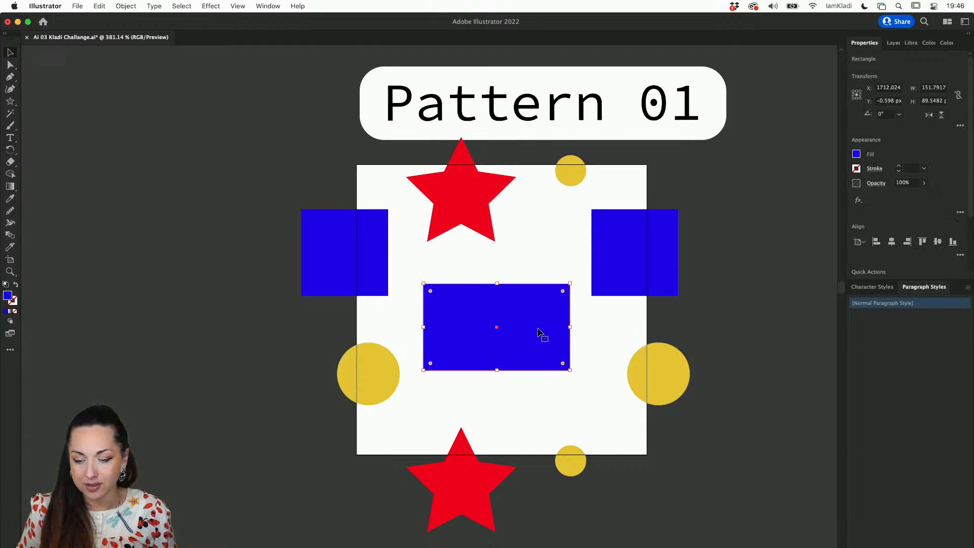
{"action": "left_click", "coordinate": [856, 154]}
{"action": "left_click", "coordinate": [778, 209]}
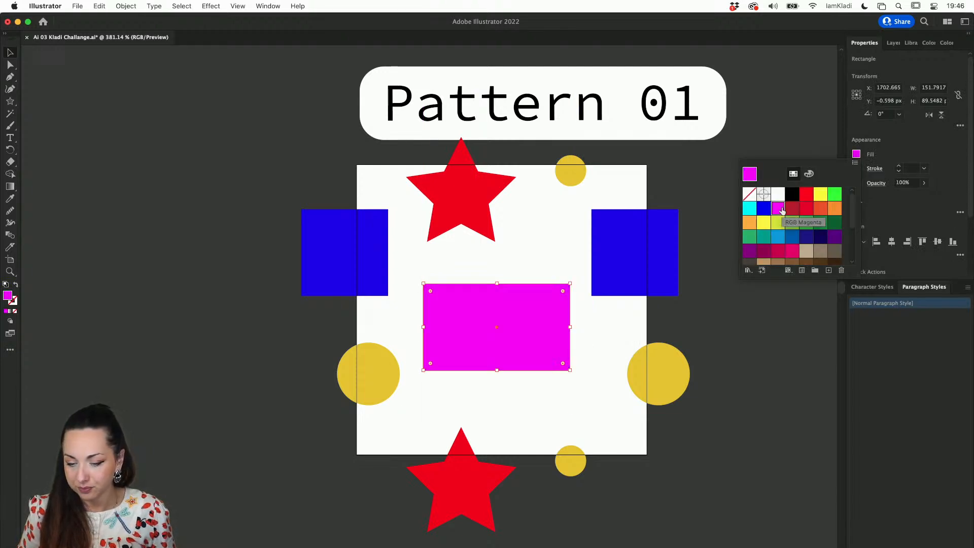
{"action": "left_click", "coordinate": [776, 224]}
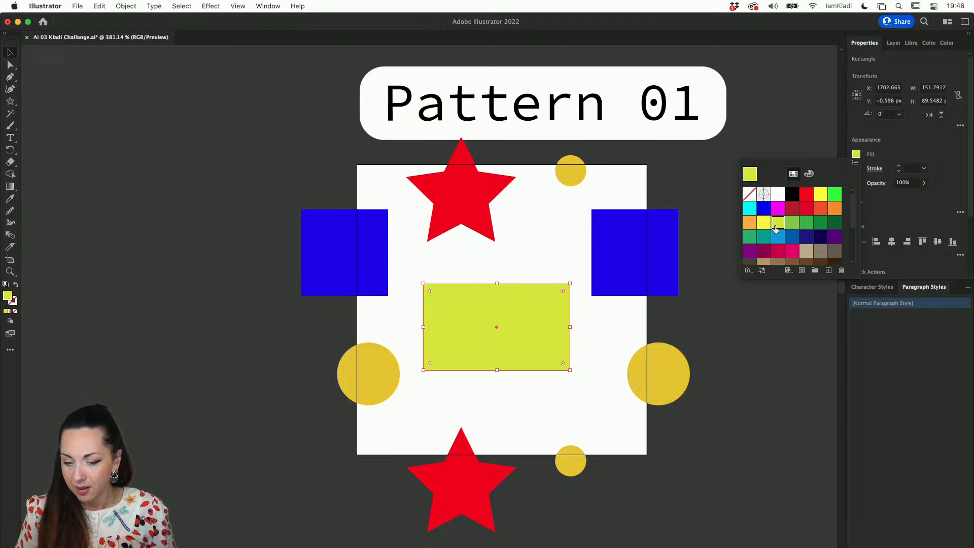
{"action": "left_click", "coordinate": [834, 211]}
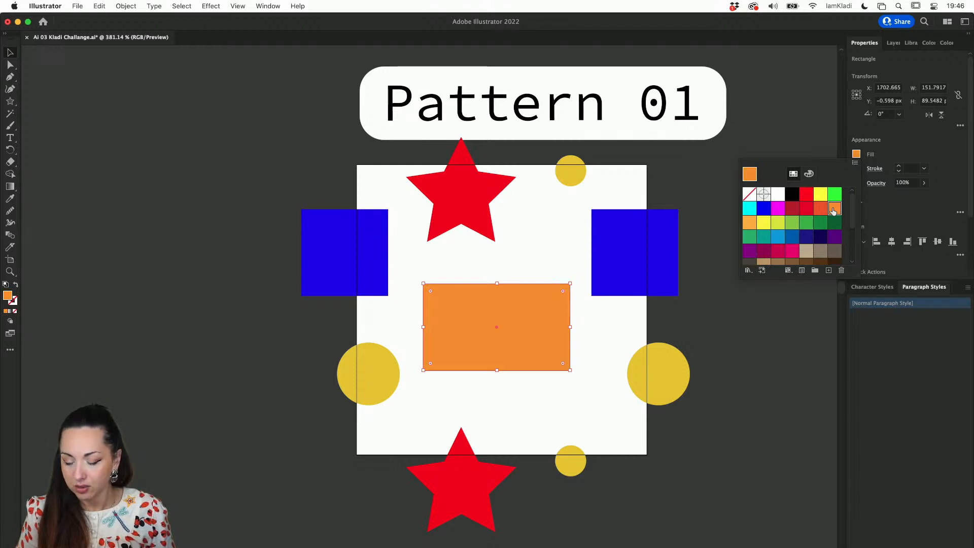
{"action": "left_click", "coordinate": [731, 353]}
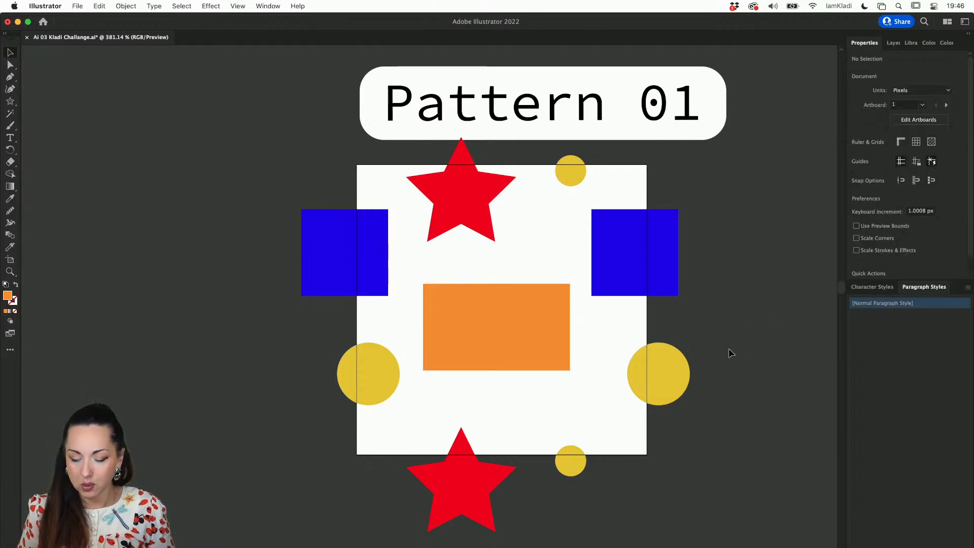
Show the document's swatches and add all the Pattern 01 shapes together as a new pattern swatch
{"action": "scroll", "coordinate": [608, 389], "scroll_direction": "down", "scroll_amount": 3}
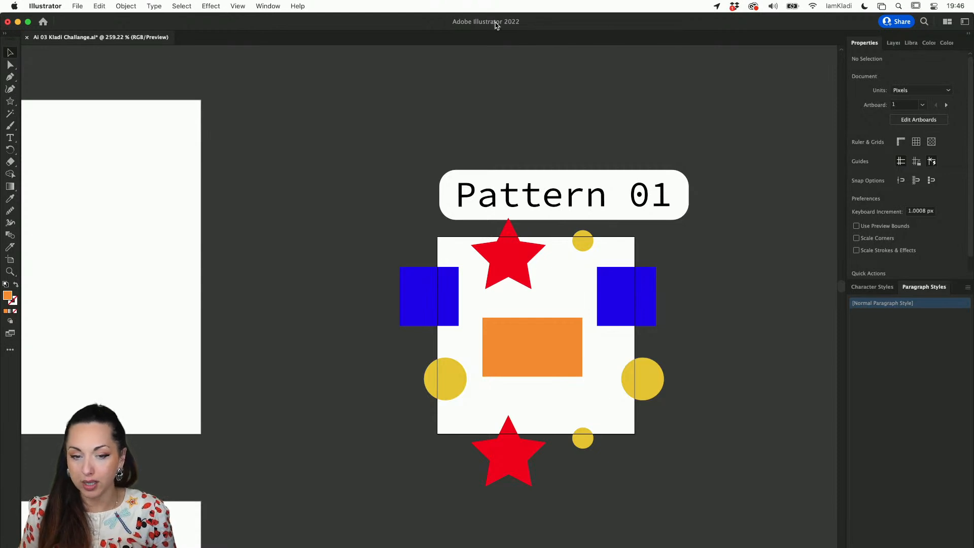
{"action": "left_click", "coordinate": [272, 7]}
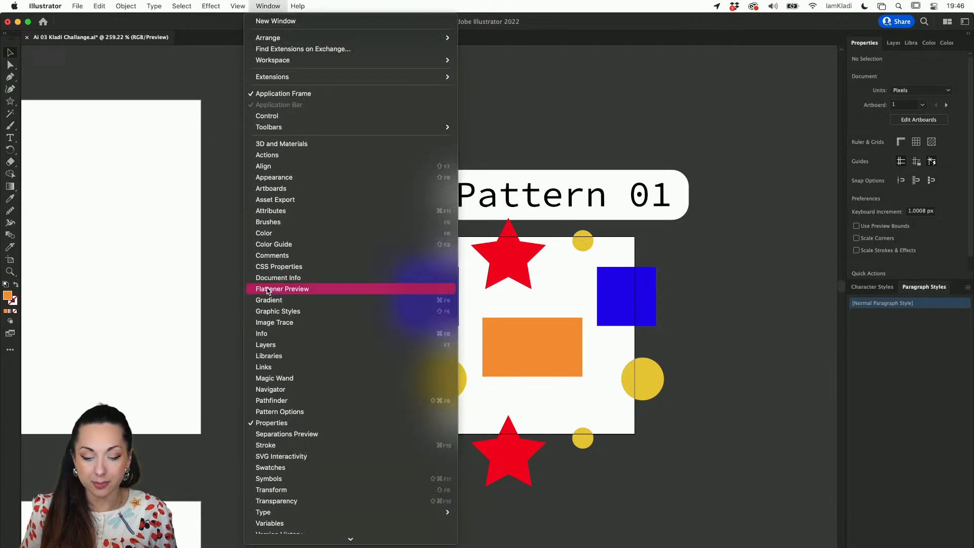
{"action": "left_click", "coordinate": [301, 471]}
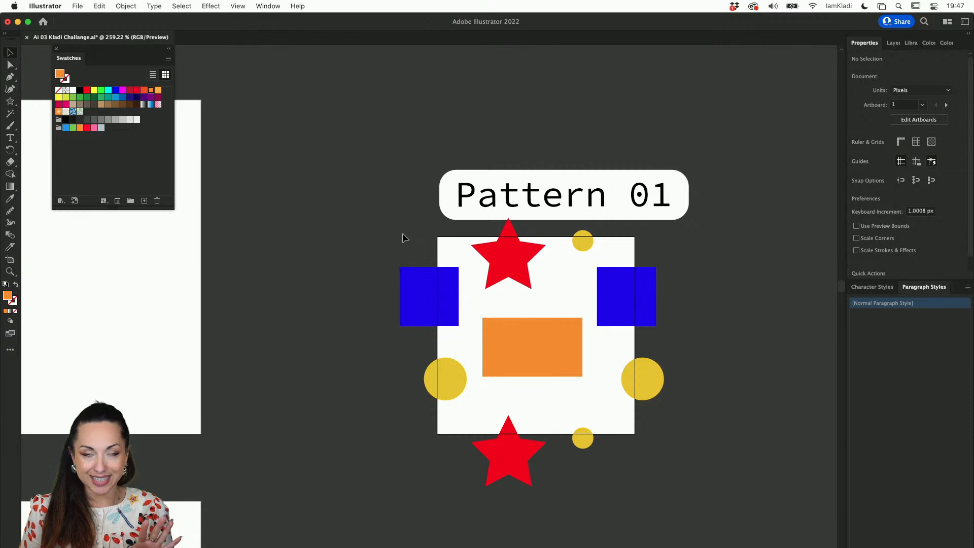
{"action": "left_click_drag", "start_coordinate": [425, 251], "coordinate": [713, 460]}
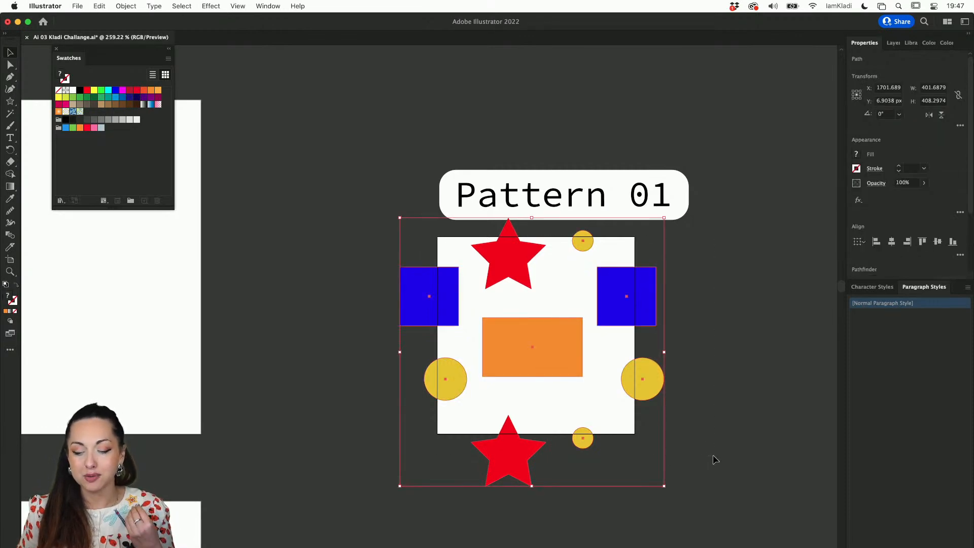
{"action": "left_click_drag", "start_coordinate": [648, 315], "coordinate": [151, 115]}
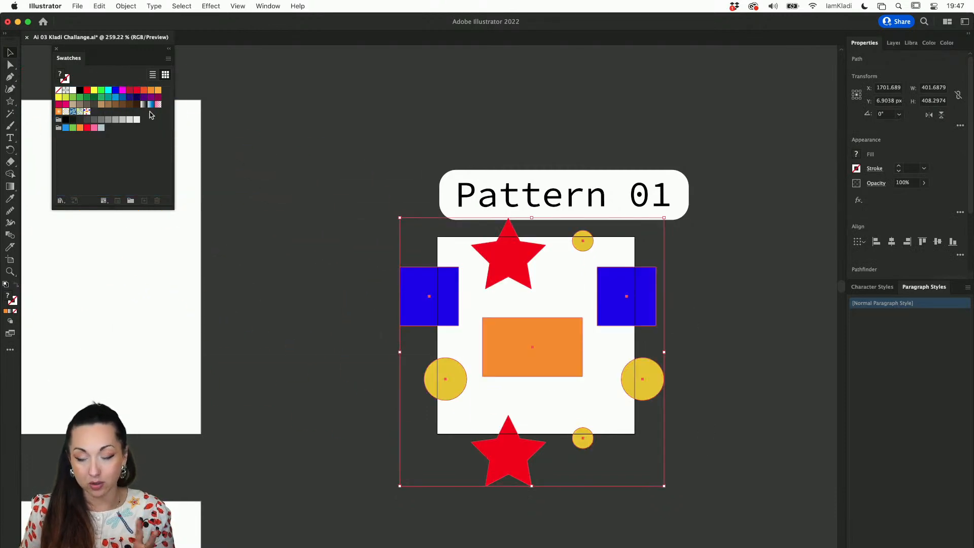
Draw a test rectangle about 561 × 398 px beside the Pattern 01 artboard and fill it with the new pattern swatch
{"action": "scroll", "coordinate": [354, 201], "scroll_direction": "down", "scroll_amount": 5}
{"action": "key", "text": "m"}
{"action": "left_click_drag", "start_coordinate": [564, 235], "coordinate": [794, 397]}
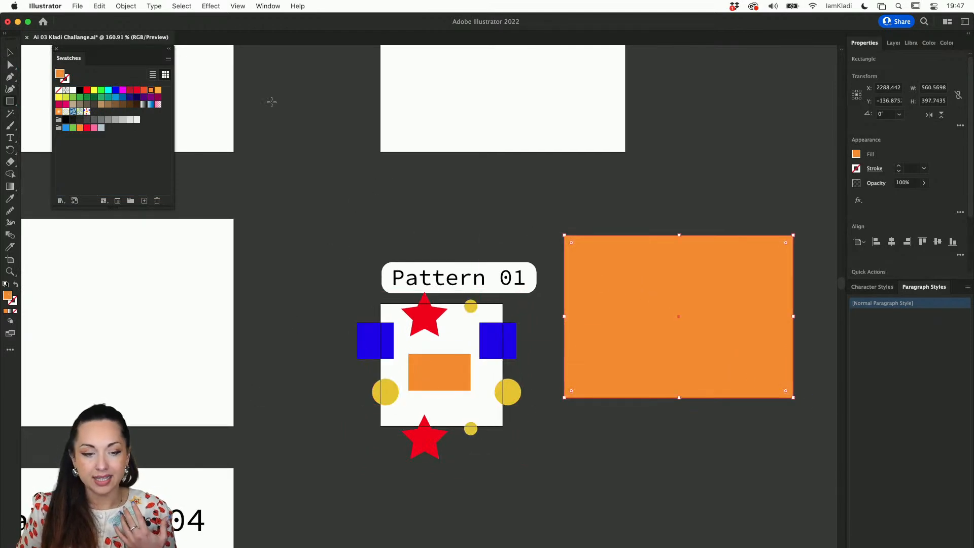
{"action": "left_click", "coordinate": [87, 113]}
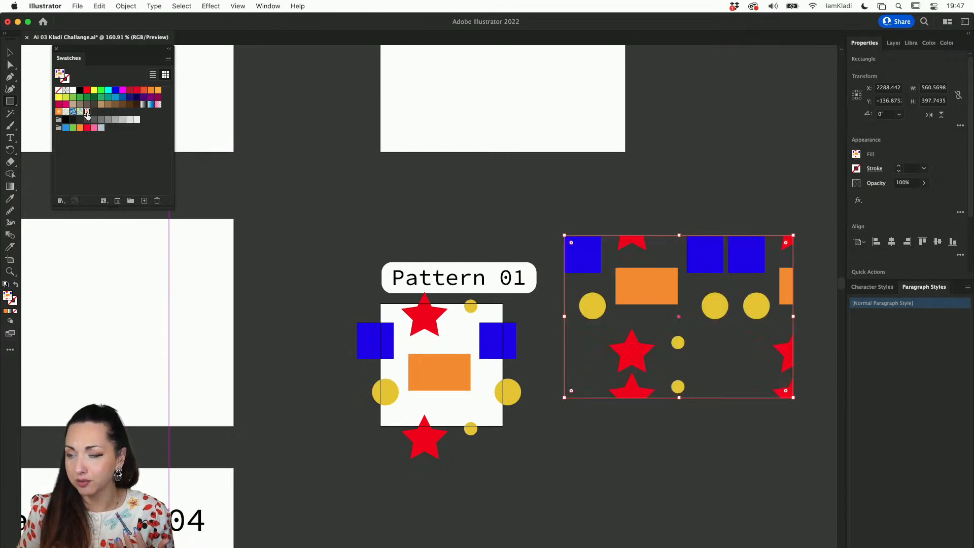
Enlarge the test rectangle to about 1626 × 966 px, inspect the pattern repeat beside the Pattern 01 artboard, and delete the rectangle
{"action": "left_click_drag", "start_coordinate": [564, 235], "coordinate": [134, 47]}
{"action": "scroll", "coordinate": [349, 220], "scroll_direction": "down", "scroll_amount": 5}
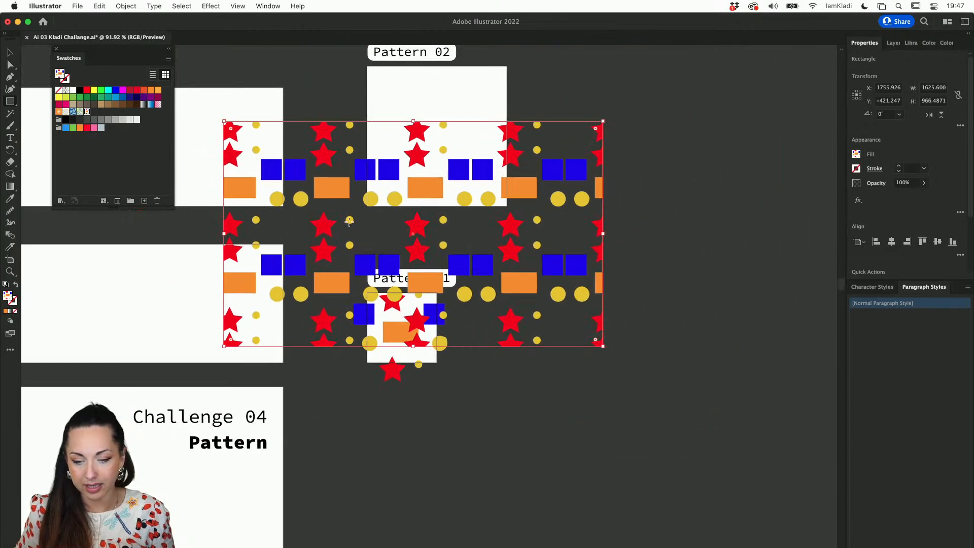
{"action": "key", "text": "v"}
{"action": "left_click_drag", "start_coordinate": [437, 202], "coordinate": [683, 345]}
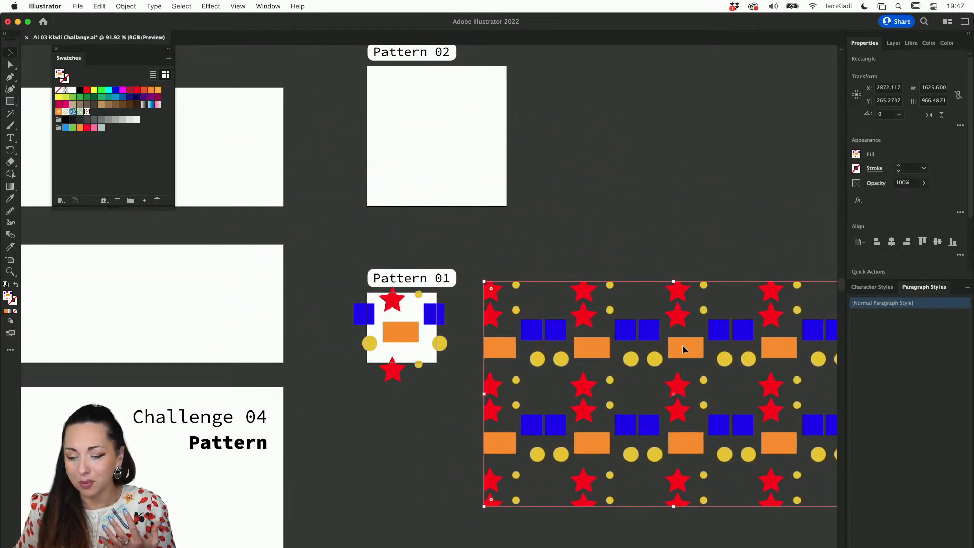
{"action": "scroll", "coordinate": [683, 346], "scroll_direction": "down", "scroll_amount": 3}
{"action": "scroll", "coordinate": [684, 346], "scroll_direction": "right", "scroll_amount": 3}
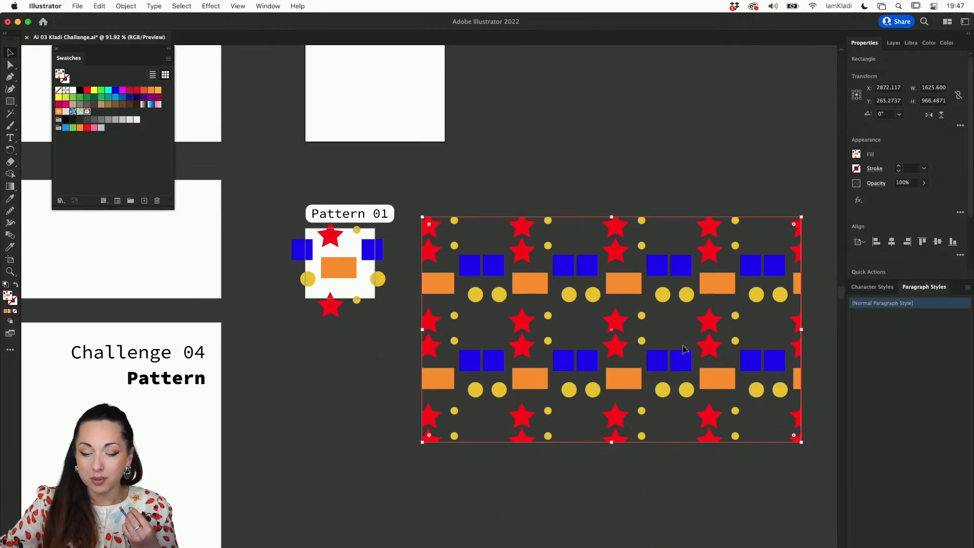
{"action": "key", "text": "Delete"}
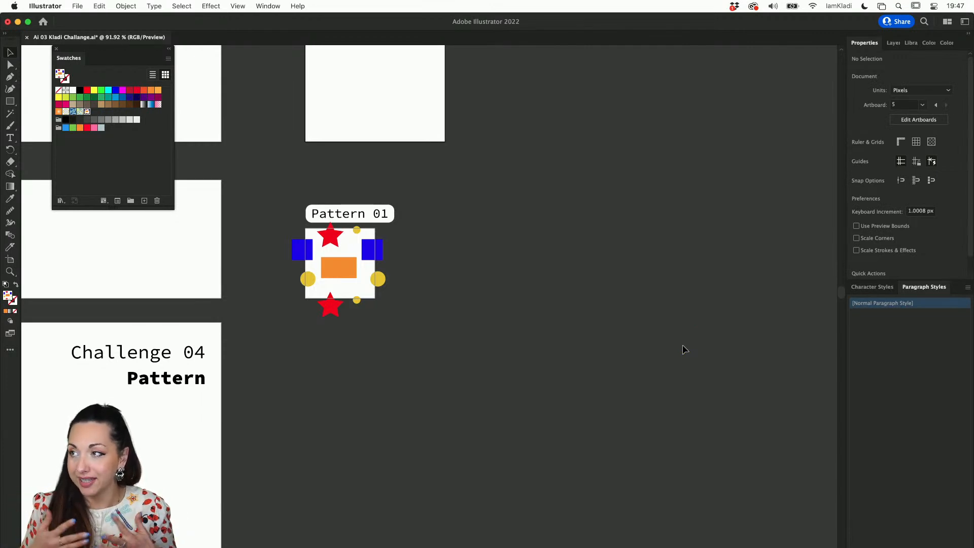
{"action": "scroll", "coordinate": [409, 262], "scroll_direction": "up", "scroll_amount": 3}
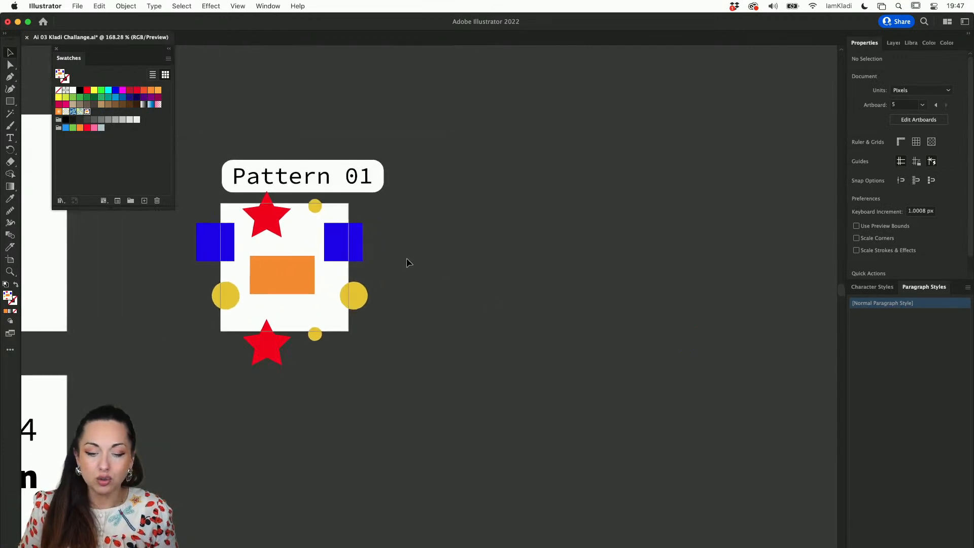
{"action": "scroll", "coordinate": [409, 263], "scroll_direction": "left", "scroll_amount": 5}
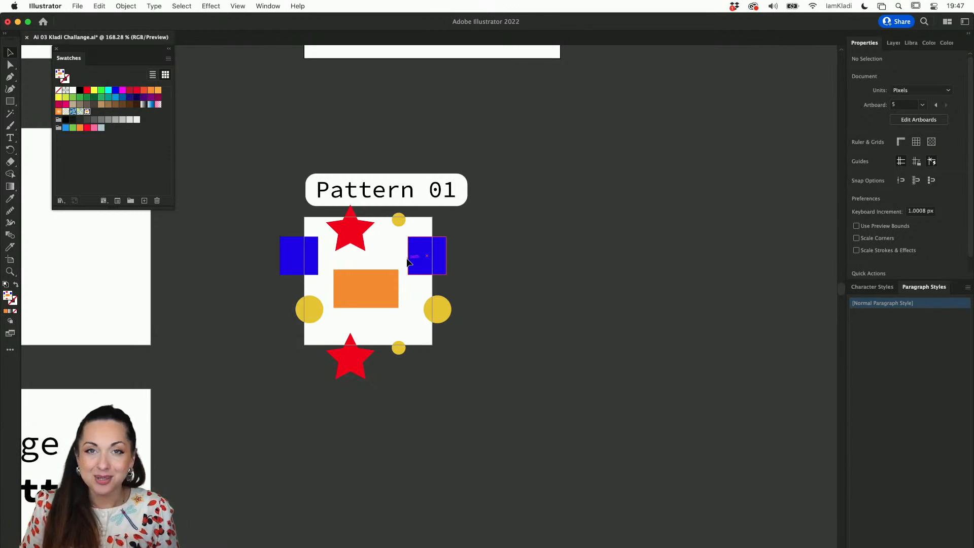
{"action": "key", "text": "m"}
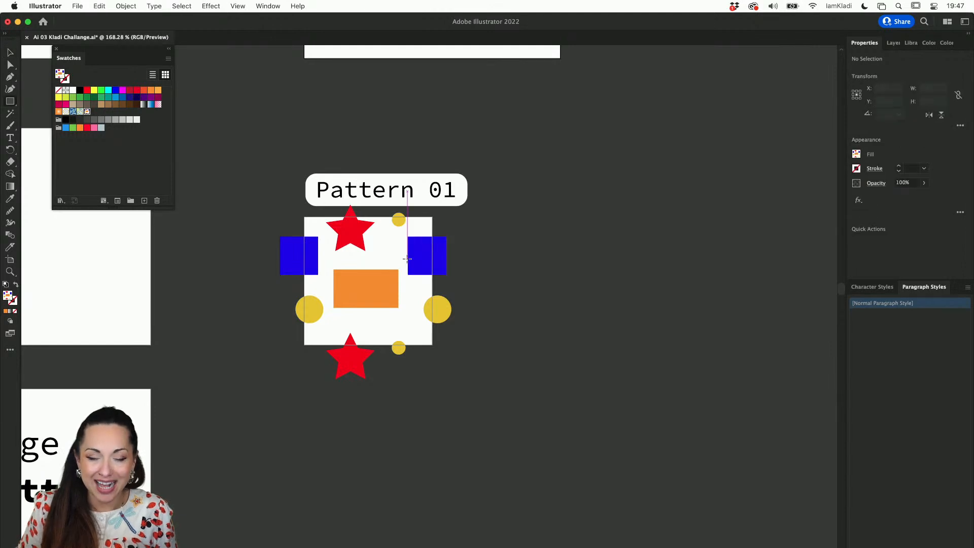
{"action": "scroll", "coordinate": [308, 228], "scroll_direction": "up", "scroll_amount": 5}
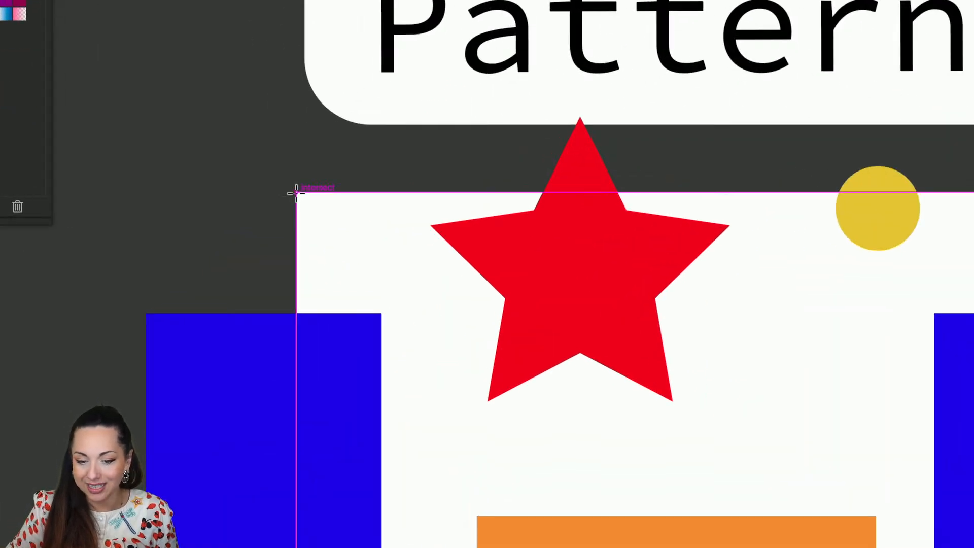
{"action": "left_click", "coordinate": [296, 194]}
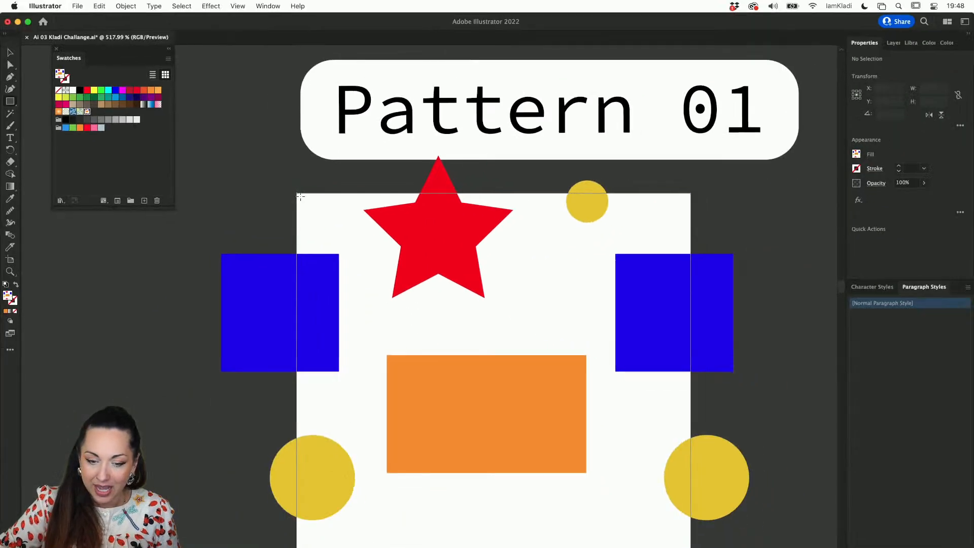
{"action": "left_click_drag", "start_coordinate": [297, 193], "coordinate": [683, 519]}
{"action": "scroll", "coordinate": [685, 522], "scroll_direction": "down", "scroll_amount": 2}
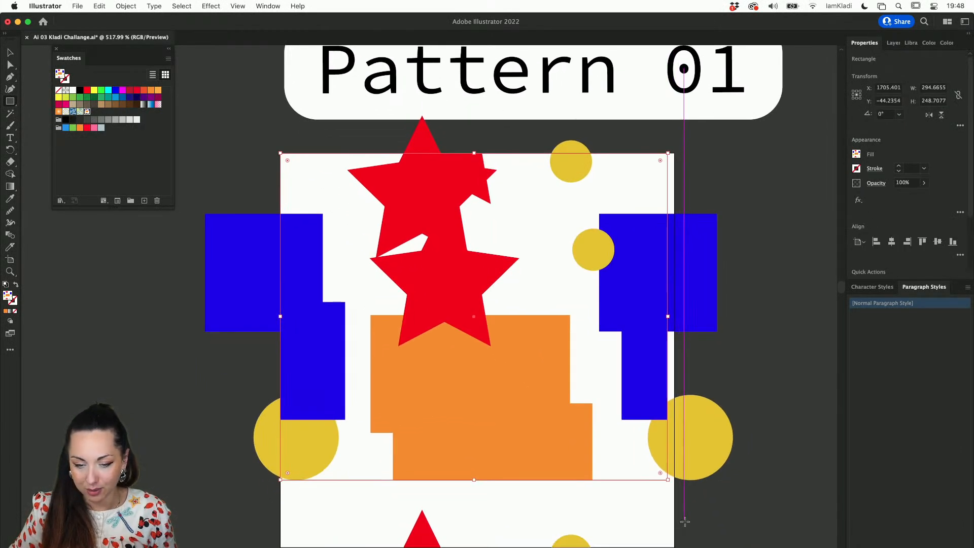
{"action": "key", "text": "super+z"}
Draw a black-filled 300 × 300 px square that exactly covers the Pattern 01 artboard
{"action": "left_click", "coordinate": [80, 90]}
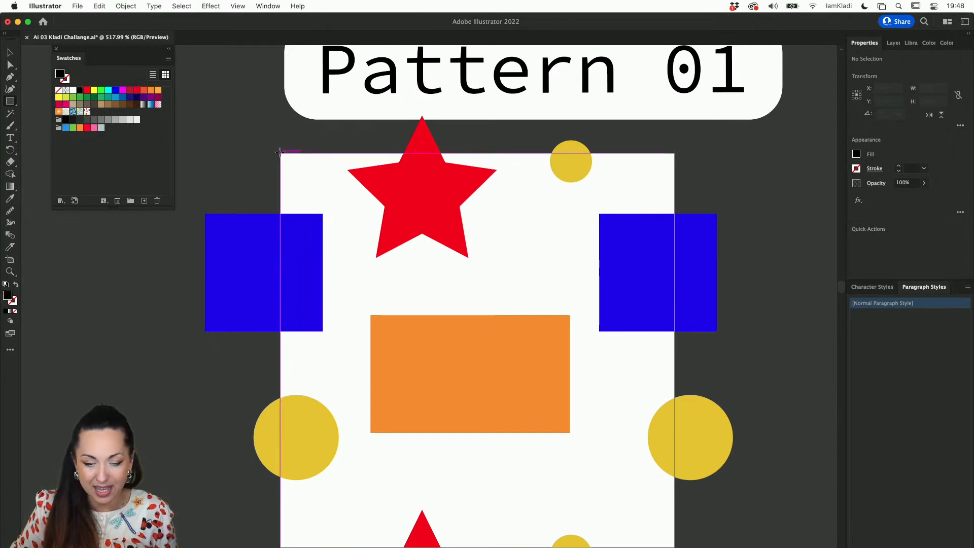
{"action": "mouse_move", "coordinate": [282, 154]}
{"action": "left_mouse_down"}
{"action": "mouse_move", "coordinate": [560, 437]}
{"action": "mouse_move", "coordinate": [642, 545]}
{"action": "mouse_move", "coordinate": [674, 547]}
{"action": "left_mouse_up"}
{"action": "right_click", "coordinate": [677, 436]}
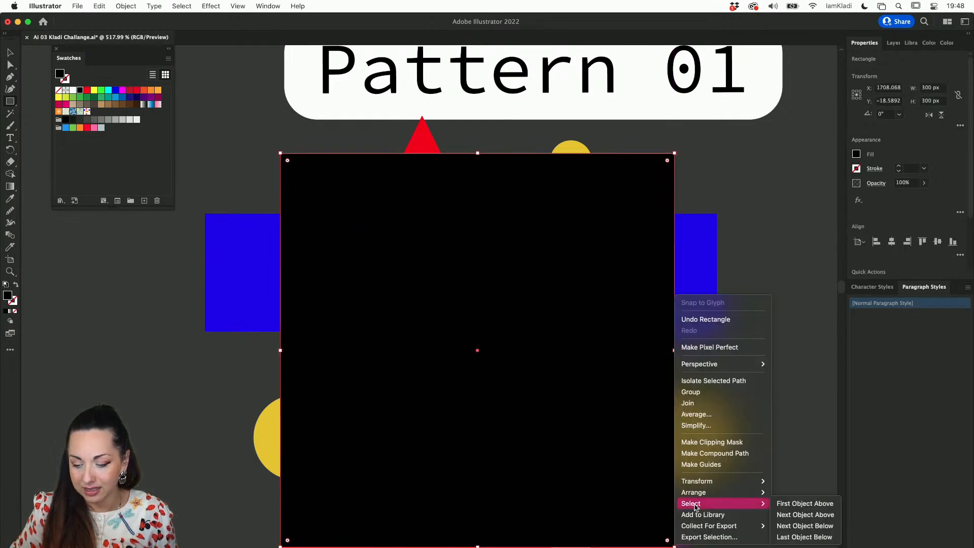
{"action": "left_click", "coordinate": [790, 462]}
{"action": "scroll", "coordinate": [790, 460], "scroll_direction": "down", "scroll_amount": 5}
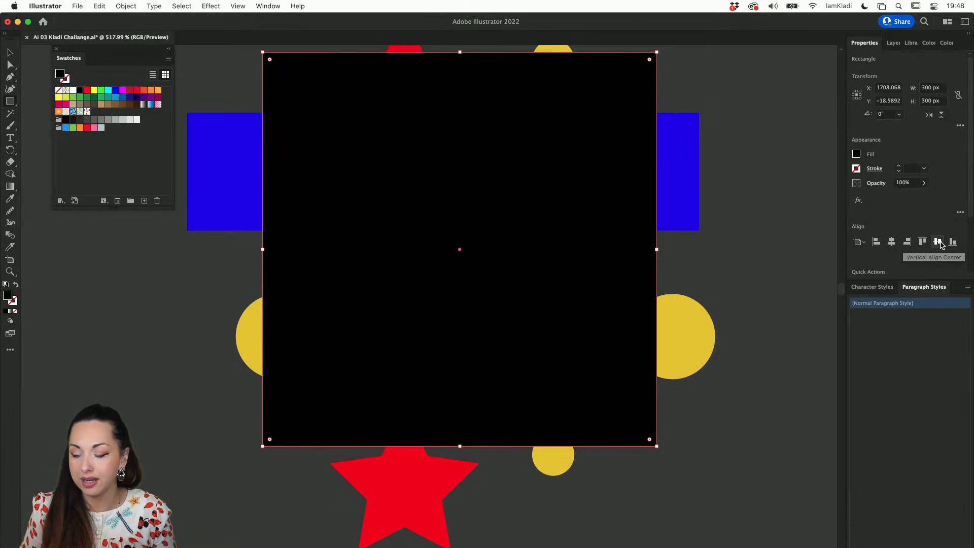
Move the black square beneath all the shapes in the Wip layer and remove its fill
{"action": "left_click", "coordinate": [894, 48]}
{"action": "left_click", "coordinate": [881, 71]}
{"action": "left_click_drag", "start_coordinate": [922, 84], "coordinate": [915, 213]}
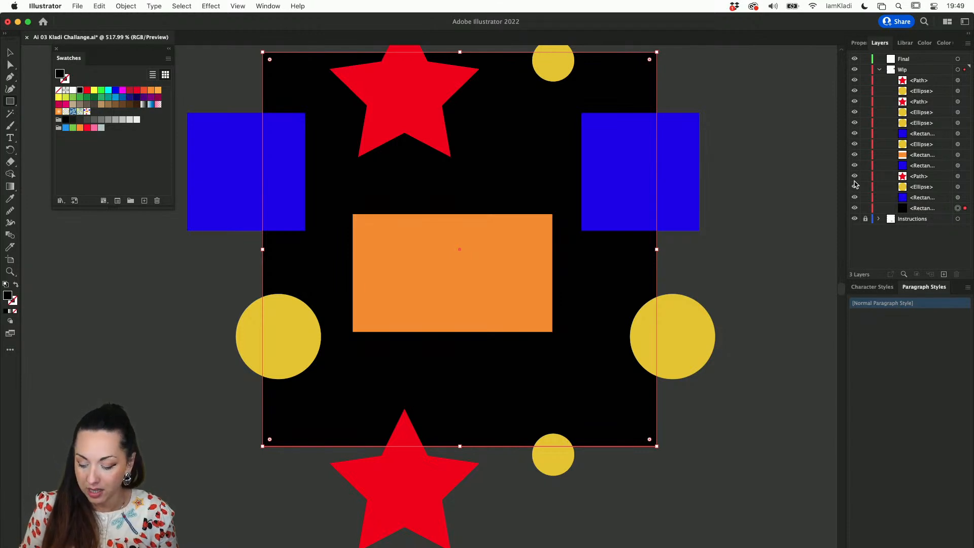
{"action": "key", "text": "/"}
{"action": "key", "text": "v"}
{"action": "left_click", "coordinate": [802, 218]}
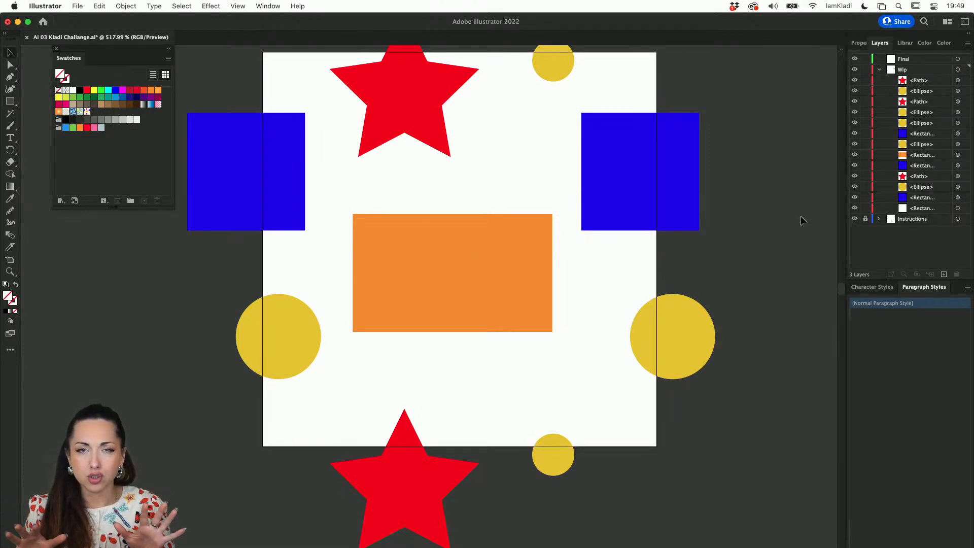
Add all the Pattern 01 shapes together with the unfilled bounding square as a new pattern swatch
{"action": "scroll", "coordinate": [800, 215], "scroll_direction": "down", "scroll_amount": 3}
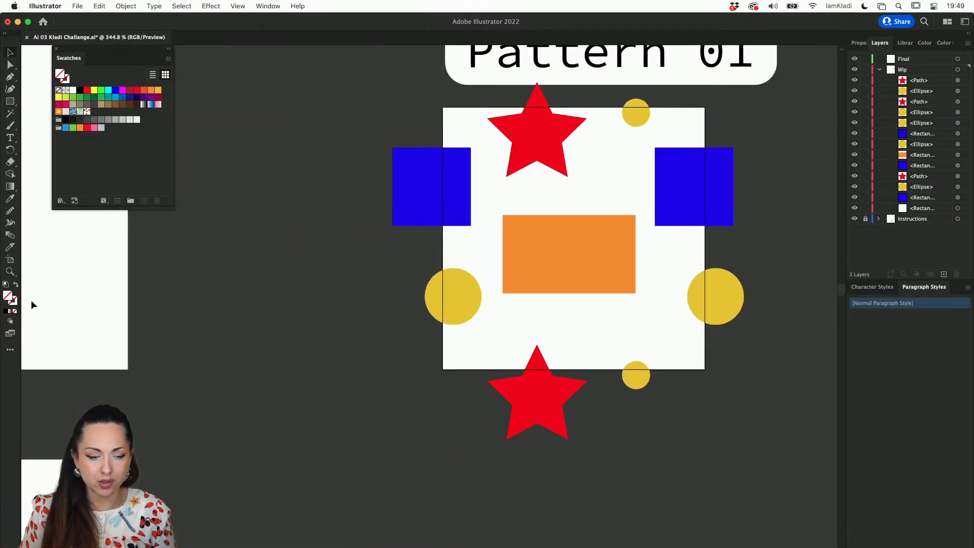
{"action": "scroll", "coordinate": [370, 297], "scroll_direction": "right", "scroll_amount": 5}
{"action": "scroll", "coordinate": [370, 297], "scroll_direction": "up", "scroll_amount": 3}
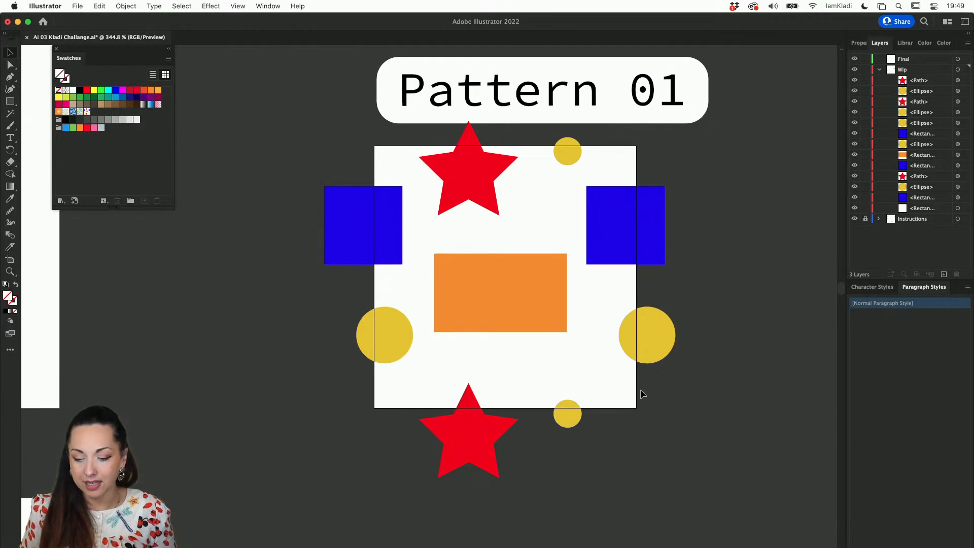
{"action": "left_click", "coordinate": [620, 402]}
{"action": "left_click", "coordinate": [622, 478]}
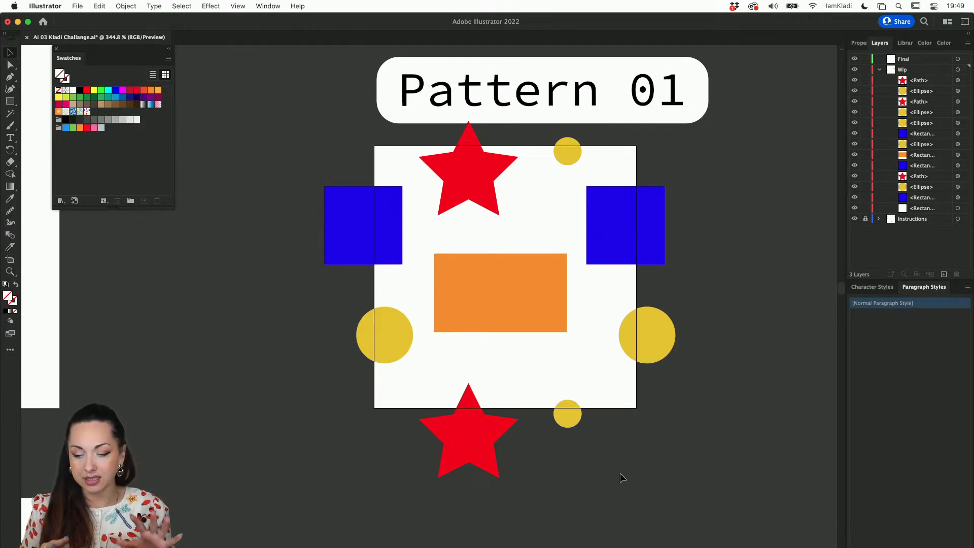
{"action": "left_click_drag", "start_coordinate": [685, 473], "coordinate": [308, 133]}
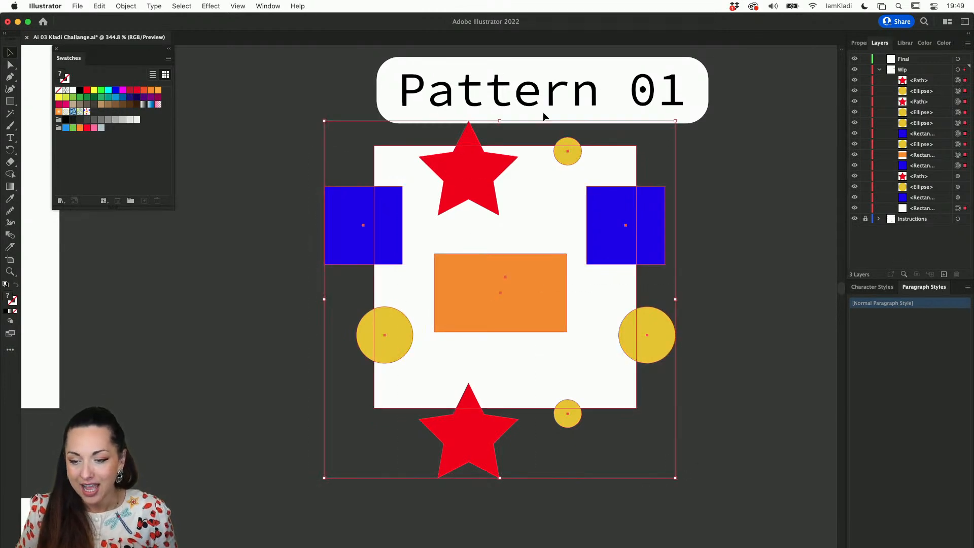
{"action": "scroll", "coordinate": [620, 162], "scroll_direction": "up", "scroll_amount": 3}
{"action": "scroll", "coordinate": [616, 149], "scroll_direction": "down", "scroll_amount": 3}
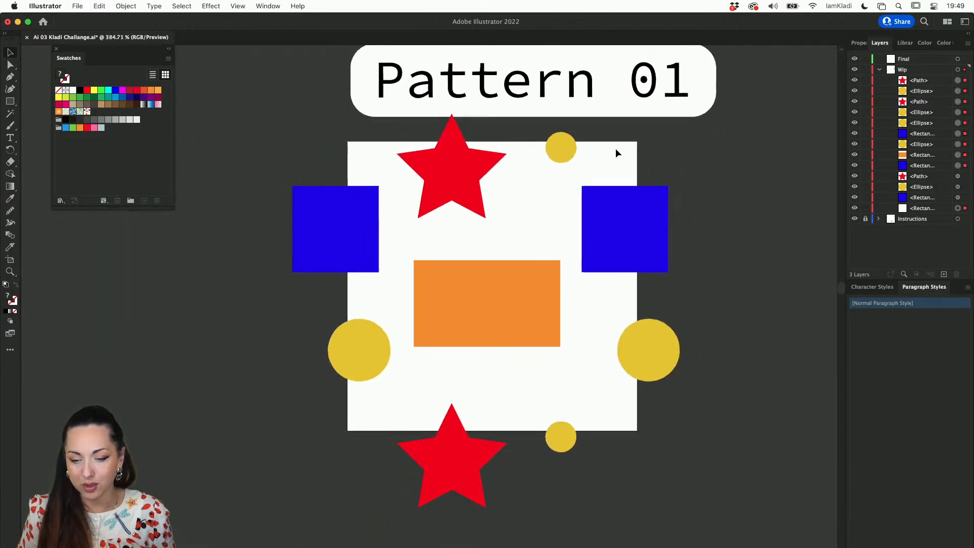
{"action": "key", "text": "super+shift+a"}
{"action": "left_click_drag", "start_coordinate": [661, 445], "coordinate": [302, 127]}
{"action": "left_click_drag", "start_coordinate": [609, 231], "coordinate": [133, 141]}
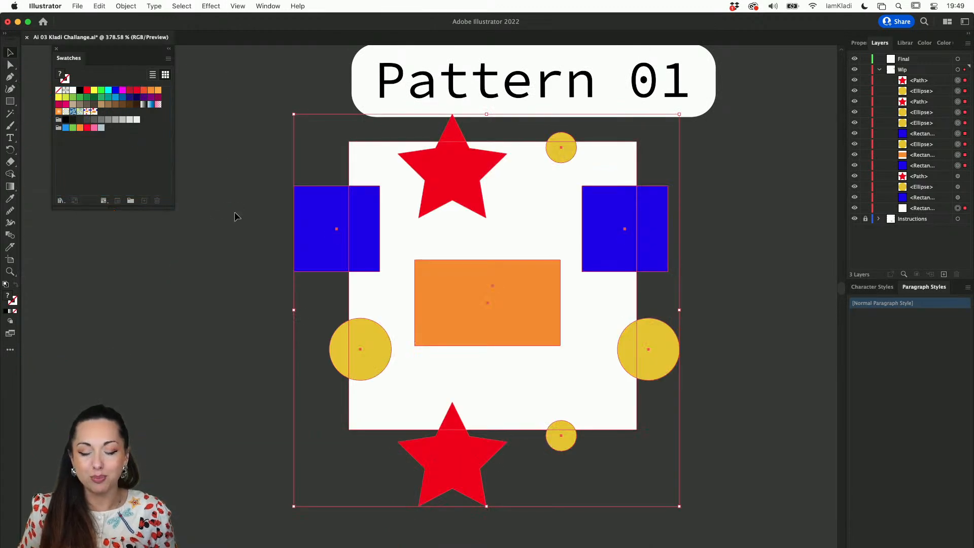
Draw a rectangle covering the Test 01 artboard and fill it with the new pattern swatch
{"action": "scroll", "coordinate": [234, 212], "scroll_direction": "down", "scroll_amount": 4}
{"action": "scroll", "coordinate": [234, 212], "scroll_direction": "left", "scroll_amount": 5}
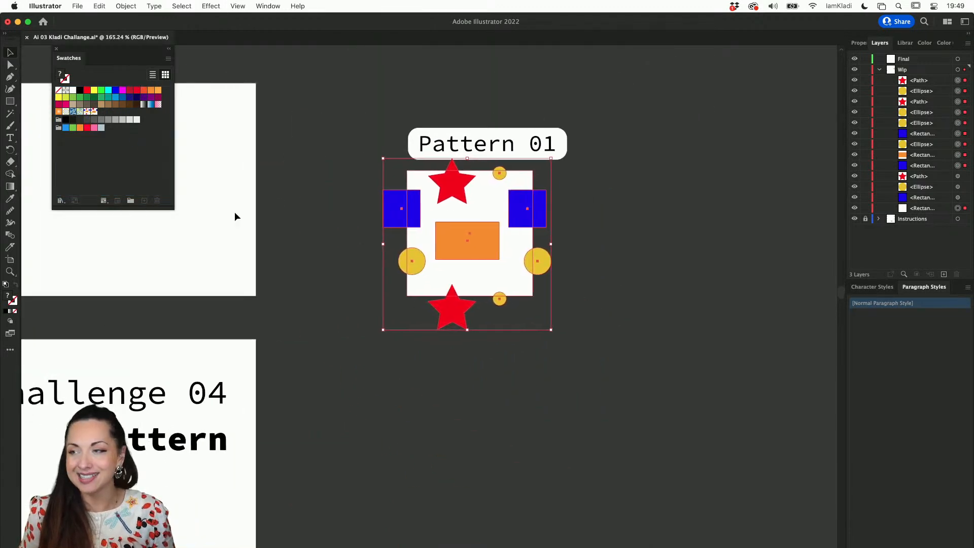
{"action": "scroll", "coordinate": [234, 212], "scroll_direction": "down", "scroll_amount": 2}
{"action": "scroll", "coordinate": [234, 211], "scroll_direction": "left", "scroll_amount": 8}
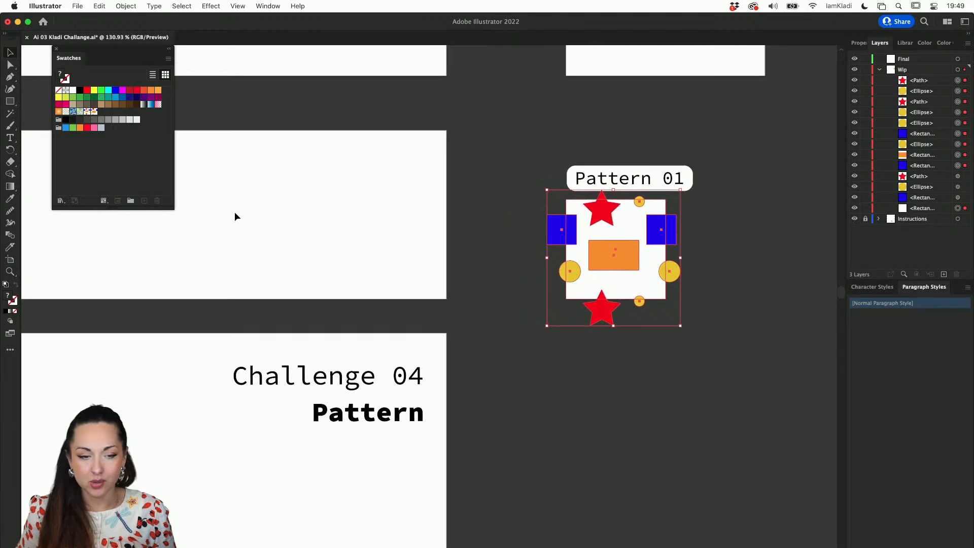
{"action": "scroll", "coordinate": [203, 189], "scroll_direction": "left", "scroll_amount": 2}
{"action": "scroll", "coordinate": [203, 189], "scroll_direction": "down", "scroll_amount": 2}
{"action": "scroll", "coordinate": [203, 189], "scroll_direction": "left", "scroll_amount": 4}
{"action": "key", "text": "m"}
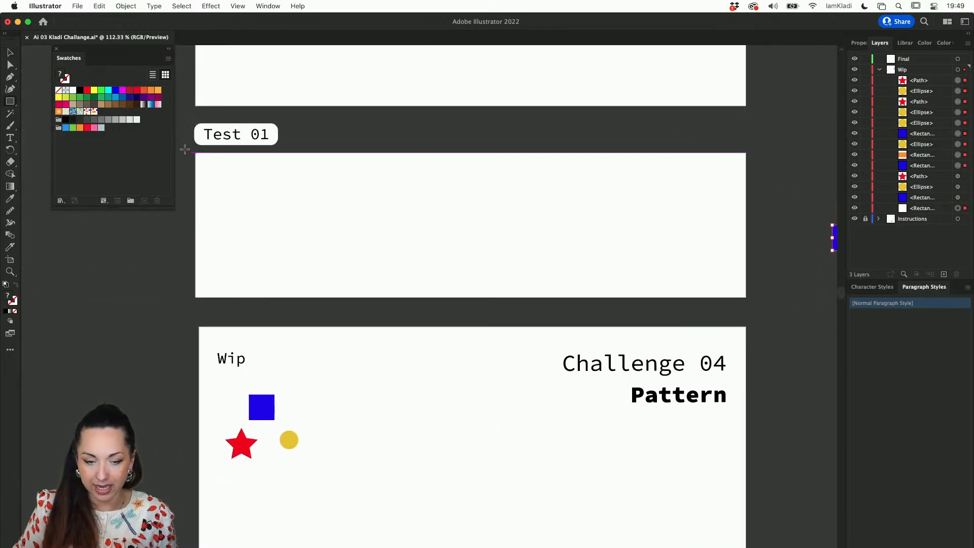
{"action": "left_click_drag", "start_coordinate": [196, 153], "coordinate": [747, 297]}
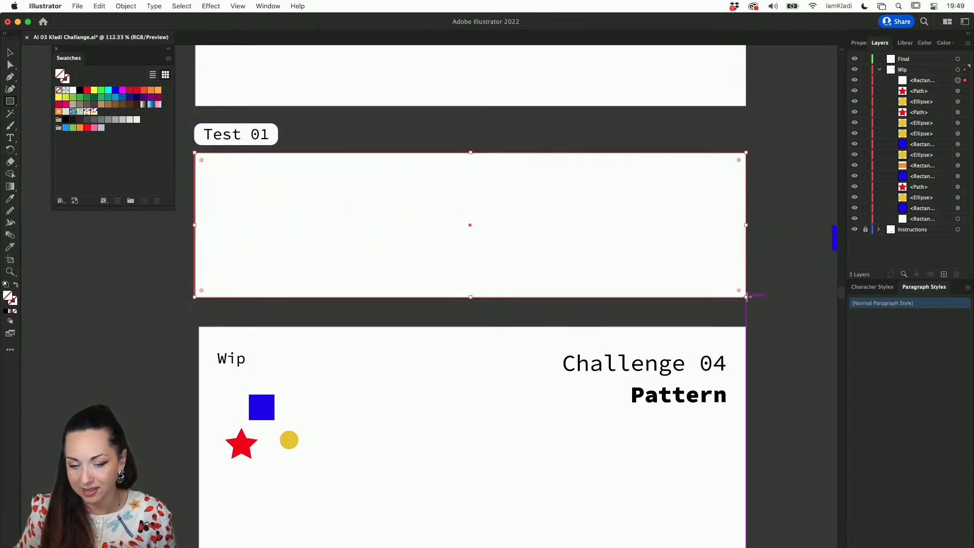
{"action": "left_click_drag", "start_coordinate": [194, 225], "coordinate": [196, 225]}
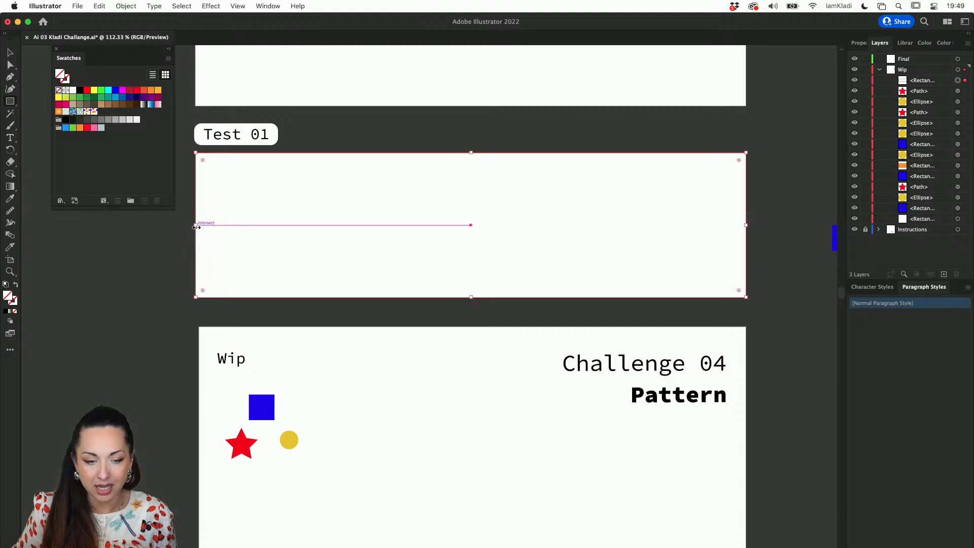
{"action": "left_click", "coordinate": [94, 111]}
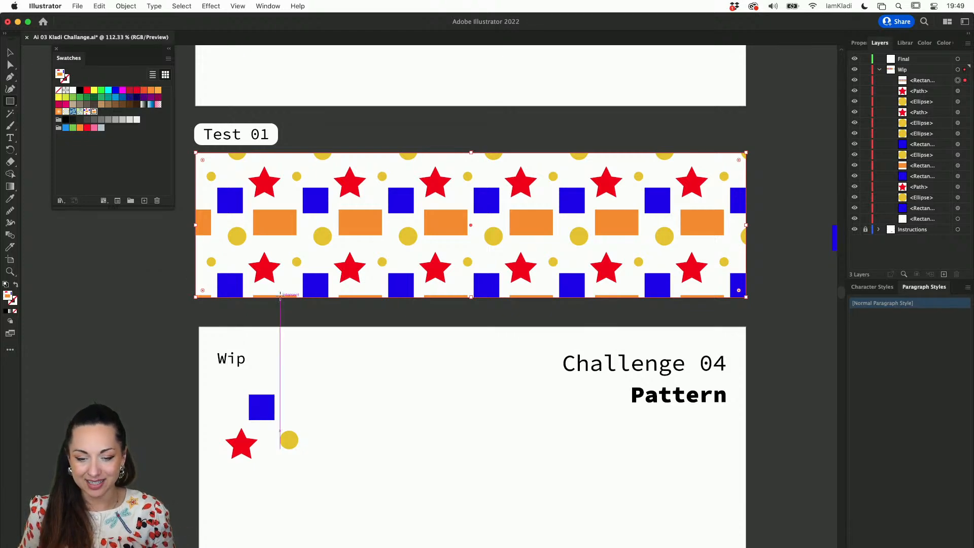
Copy the Test 01 rectangle onto the Test 02 artboard, fill the copy with the earlier swatch made without a bounding square, and delete it
{"action": "scroll", "coordinate": [279, 294], "scroll_direction": "down", "scroll_amount": 3}
{"action": "scroll", "coordinate": [279, 295], "scroll_direction": "up", "scroll_amount": 2}
{"action": "scroll", "coordinate": [280, 296], "scroll_direction": "right", "scroll_amount": 2}
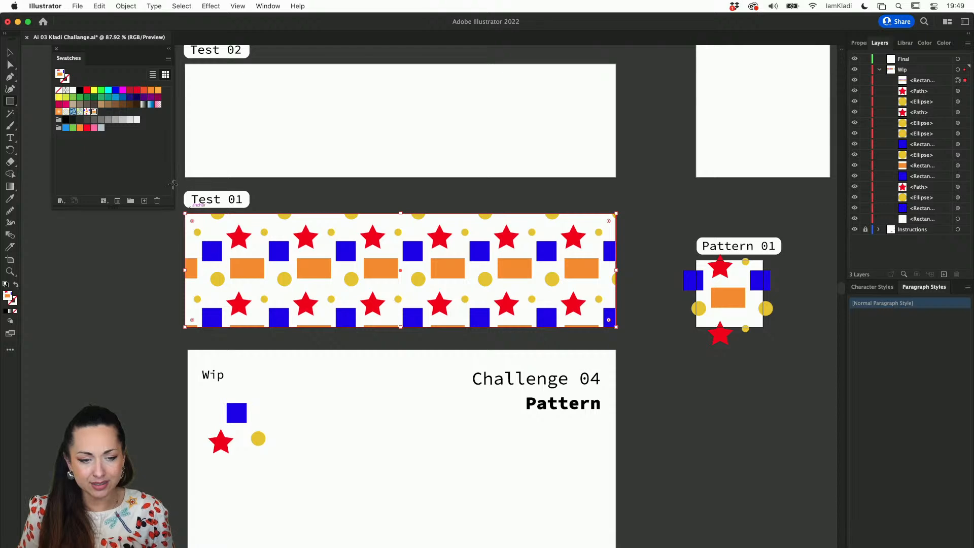
{"action": "key", "text": "v"}
{"action": "left_click_drag", "start_coordinate": [321, 252], "coordinate": [319, 101]}
{"action": "left_click", "coordinate": [87, 113]}
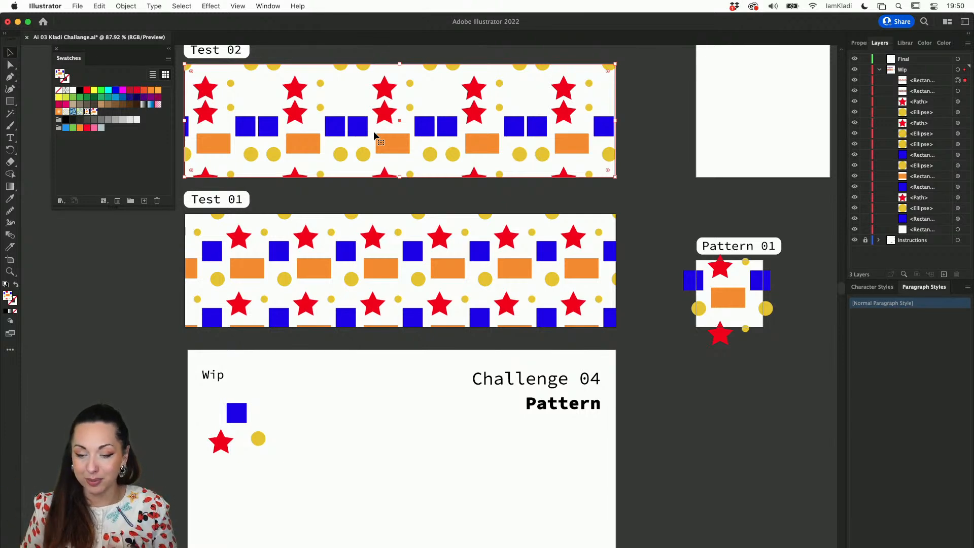
{"action": "scroll", "coordinate": [374, 132], "scroll_direction": "down", "scroll_amount": 5}
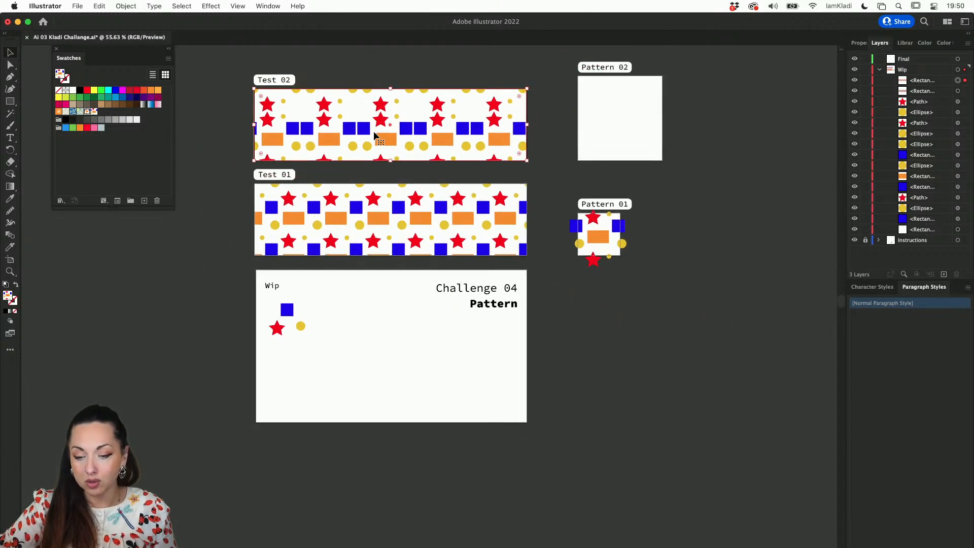
{"action": "key", "text": "Delete"}
{"action": "scroll", "coordinate": [611, 257], "scroll_direction": "up", "scroll_amount": 1}
{"action": "scroll", "coordinate": [612, 257], "scroll_direction": "up", "scroll_amount": 5}
{"action": "left_click_drag", "start_coordinate": [421, 136], "coordinate": [496, 247]}
{"action": "key", "text": "super+z"}
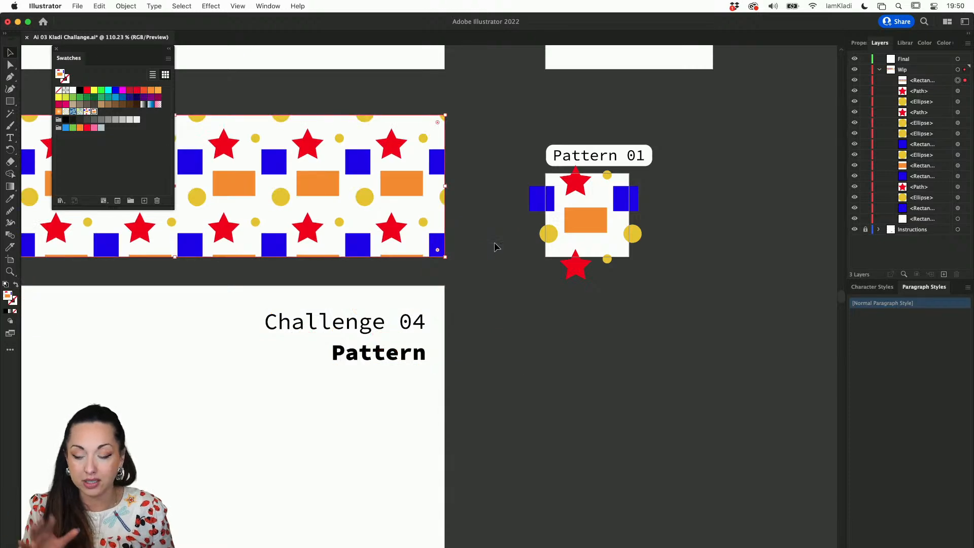
Paste a copy of the unfilled Pattern 01 bounding square behind the shapes and fill the upper of the two squares with teal
{"action": "left_click", "coordinate": [628, 255]}
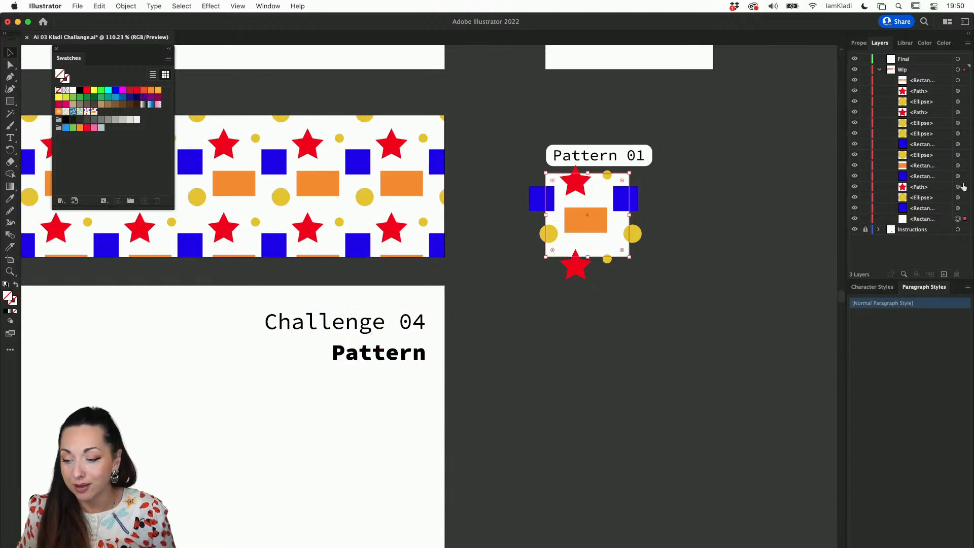
{"action": "key", "text": "super+c"}
{"action": "key", "text": "super+b"}
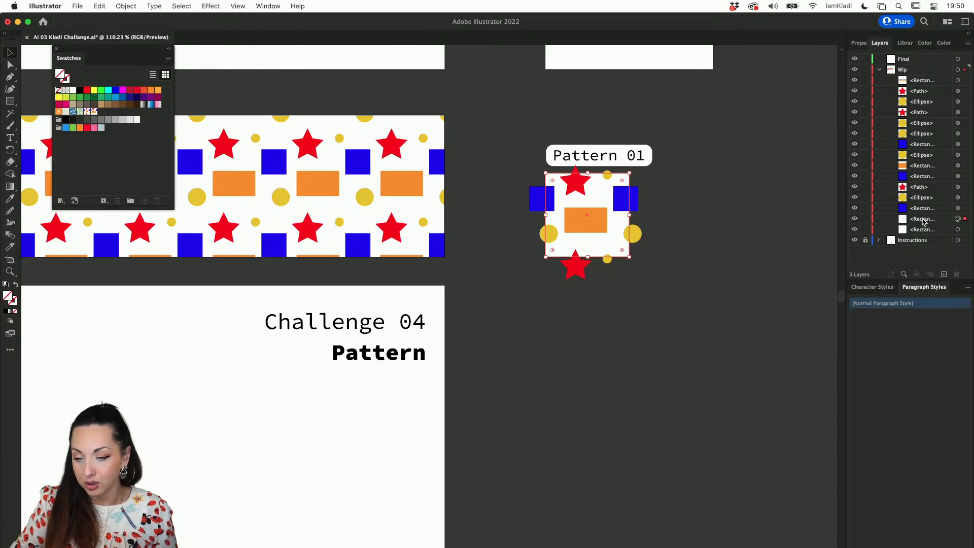
{"action": "scroll", "coordinate": [630, 232], "scroll_direction": "up", "scroll_amount": 5}
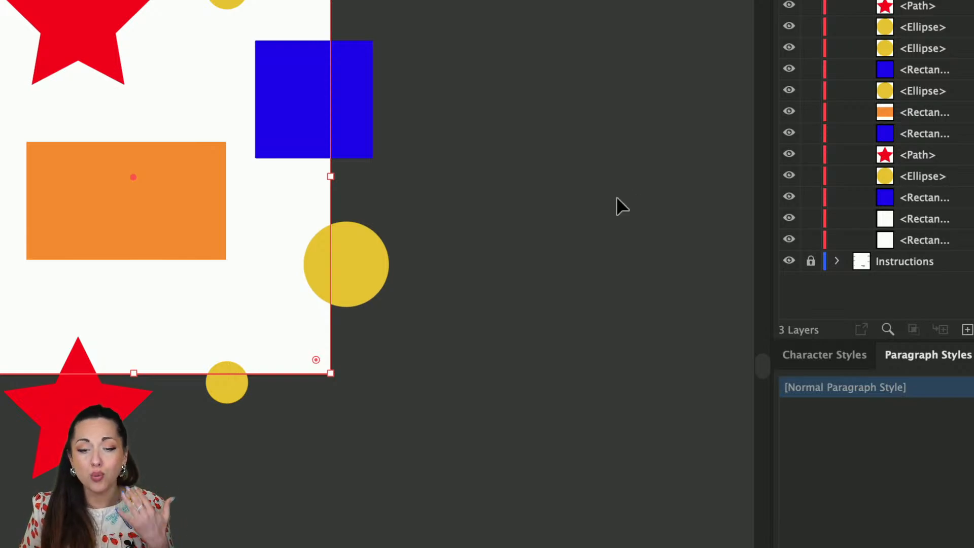
{"action": "scroll", "coordinate": [617, 196], "scroll_direction": "down", "scroll_amount": 5}
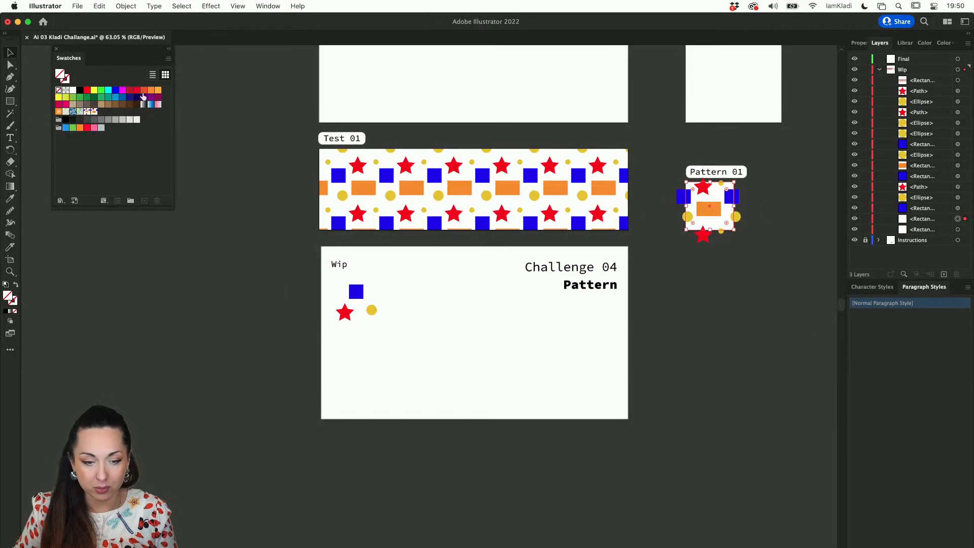
{"action": "left_click", "coordinate": [157, 90]}
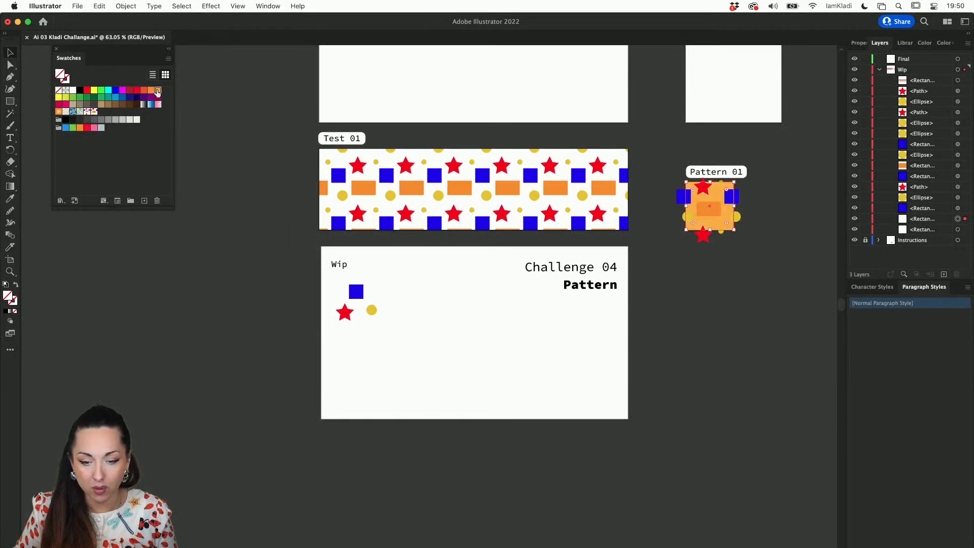
{"action": "left_click", "coordinate": [109, 97]}
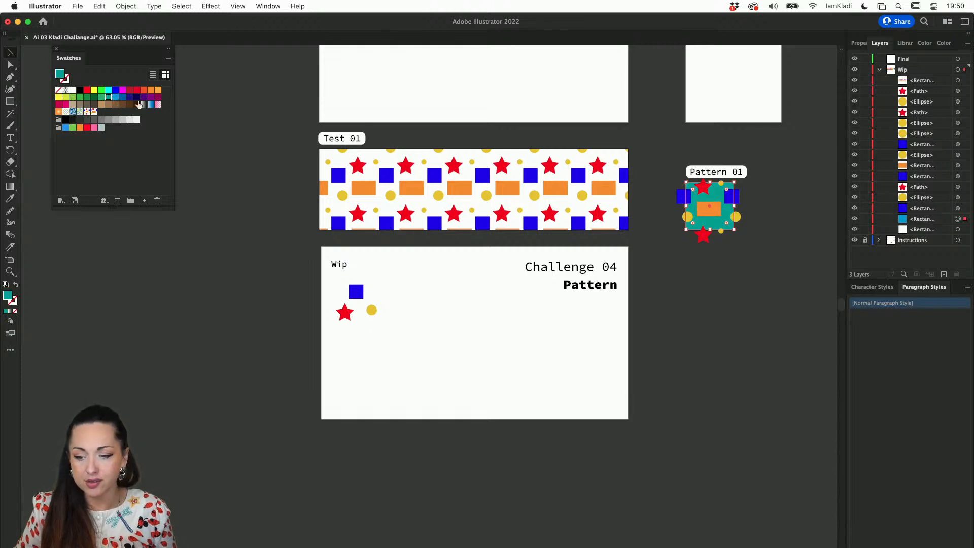
Add all the Pattern 01 shapes with the teal background and unfilled bounding square as another pattern swatch
{"action": "left_click_drag", "start_coordinate": [762, 252], "coordinate": [670, 179]}
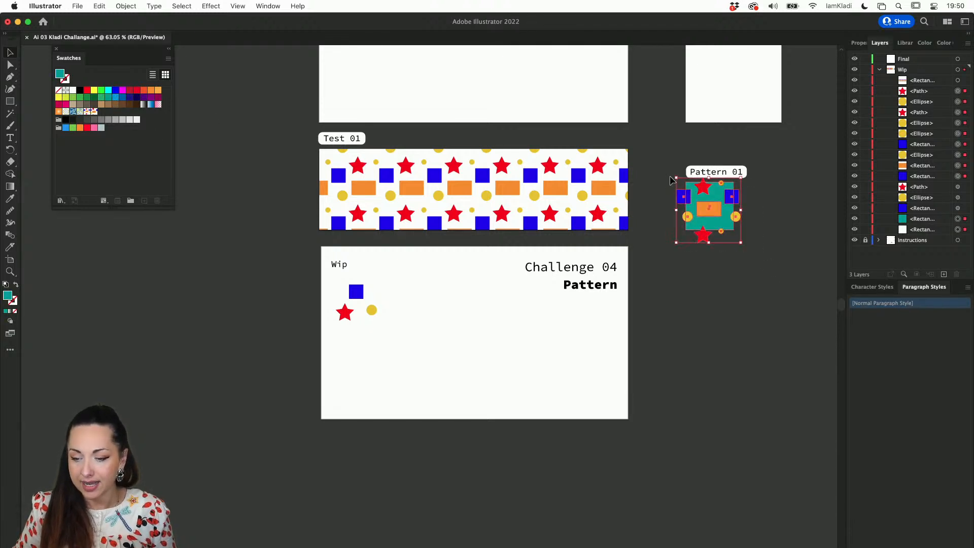
{"action": "left_click_drag", "start_coordinate": [710, 210], "coordinate": [155, 118]}
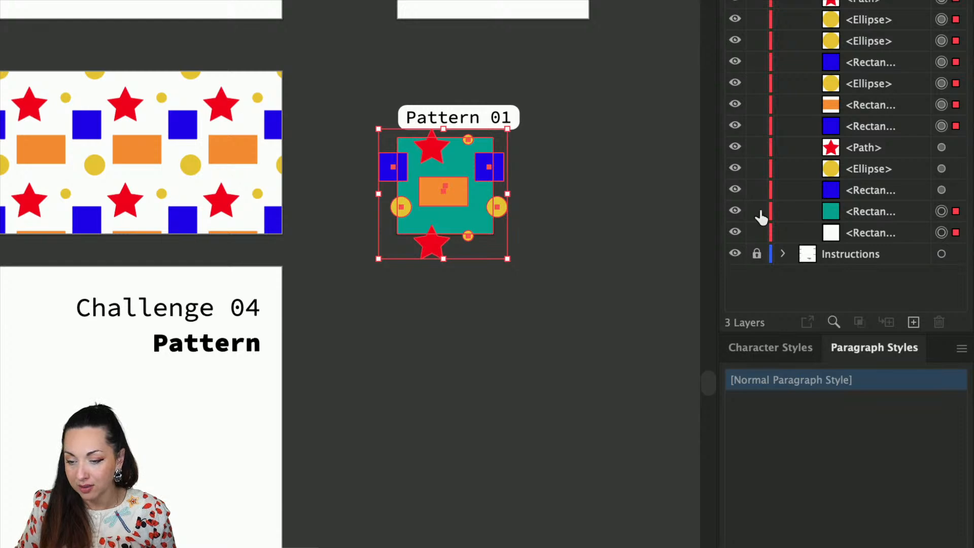
Toggle the visibility of the teal background square and the unfilled bounding square to check both in the Pattern 01 tile
{"action": "left_click", "coordinate": [737, 212]}
{"action": "left_click", "coordinate": [737, 212]}
{"action": "left_click", "coordinate": [736, 233]}
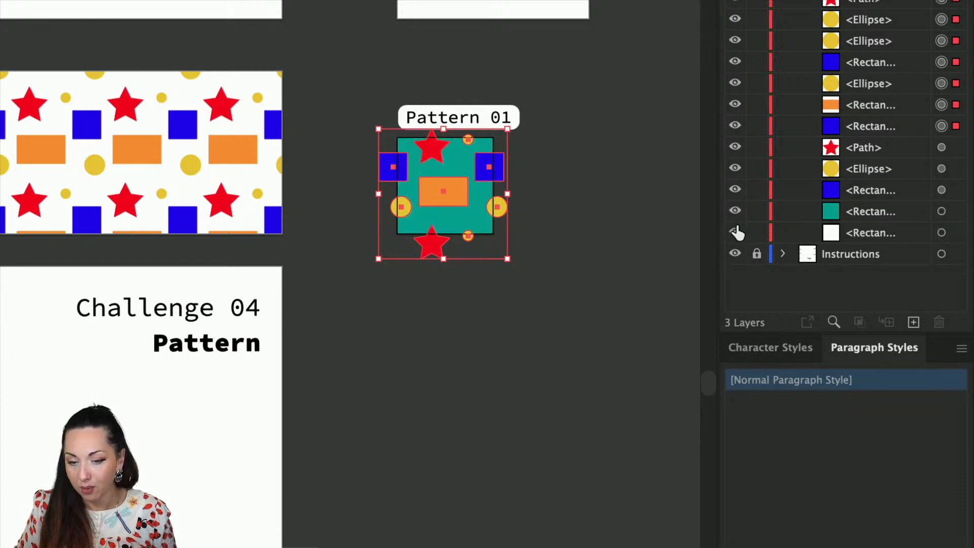
{"action": "key", "text": "super+a"}
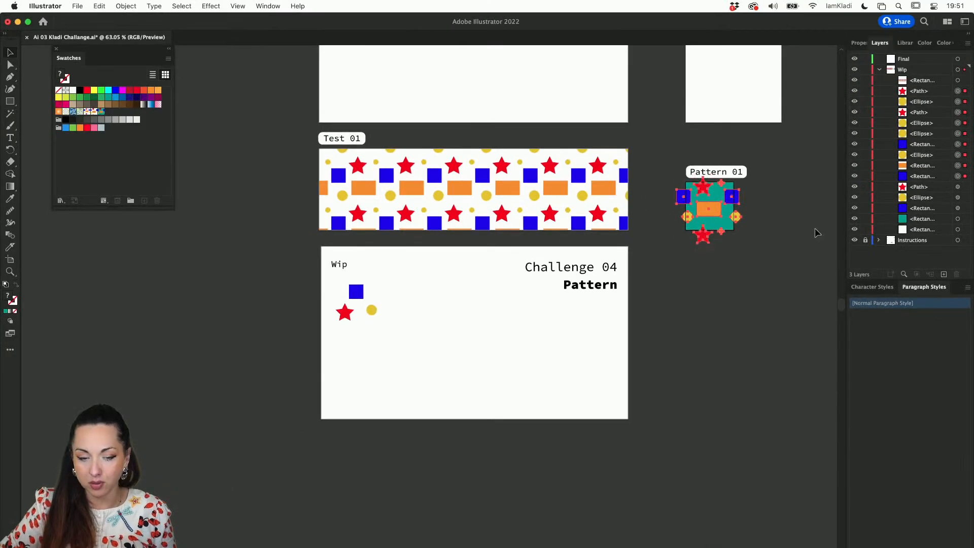
Copy the Test 01 rectangle onto the Test 02 artboard and fill the copy with the teal-background pattern swatch
{"action": "scroll", "coordinate": [424, 191], "scroll_direction": "up", "scroll_amount": 3}
{"action": "left_click_drag", "start_coordinate": [423, 195], "coordinate": [422, 83]}
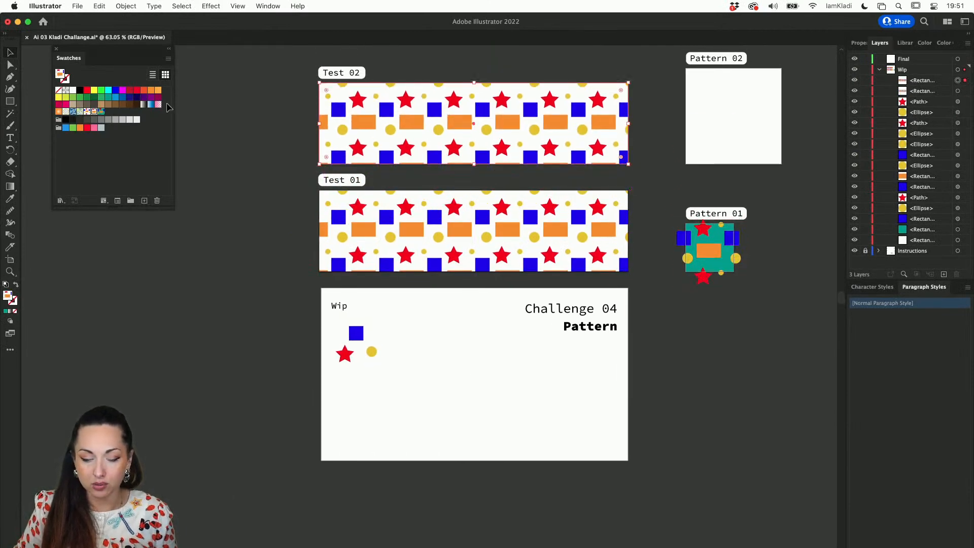
{"action": "left_click", "coordinate": [102, 112]}
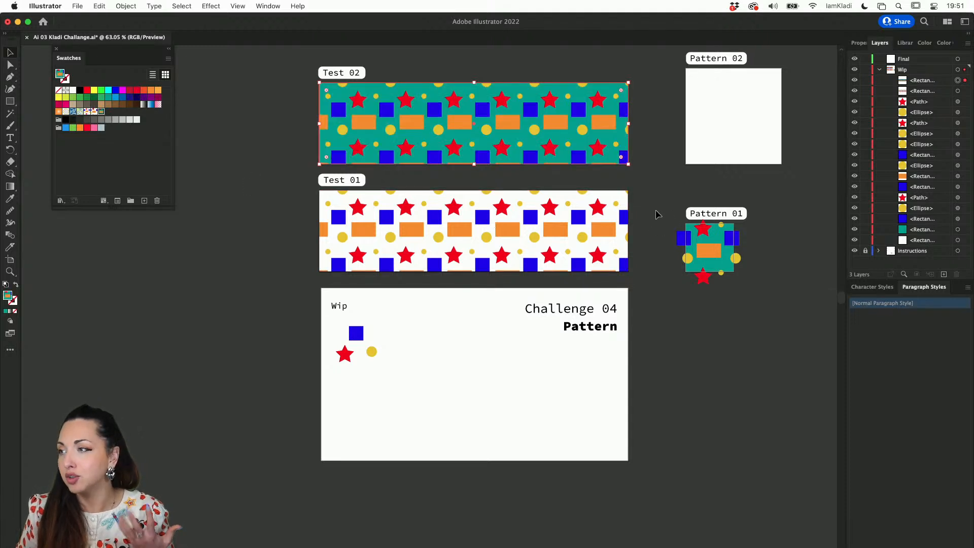
{"action": "mouse_move", "coordinate": [603, 151]}
{"action": "left_mouse_down"}
{"action": "mouse_move", "coordinate": [573, 127]}
{"action": "mouse_move", "coordinate": [613, 161]}
{"action": "mouse_move", "coordinate": [604, 152]}
{"action": "left_mouse_up"}
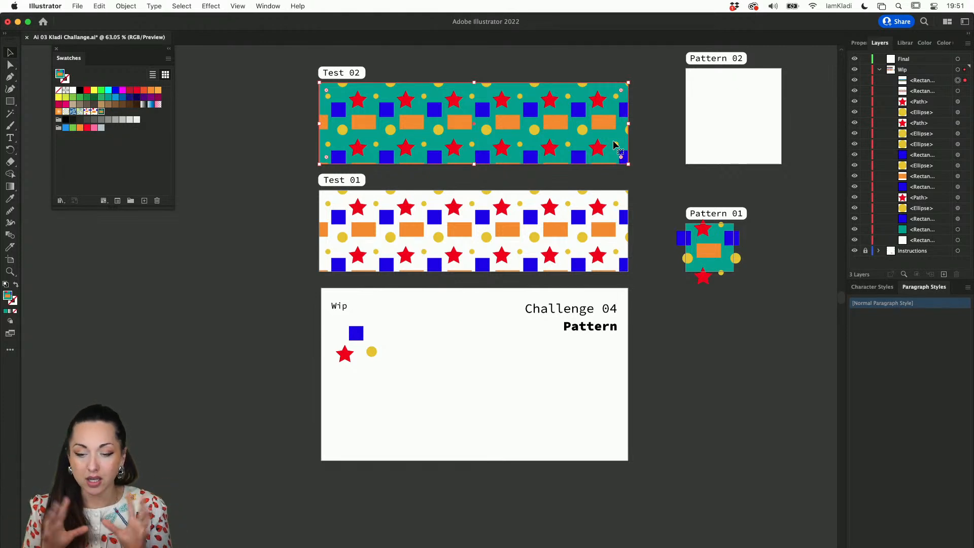
Copy the Test 01 pattern rectangle onto the empty canvas beside the artboards and enlarge it proportionally to about 2603 × 684 px
{"action": "scroll", "coordinate": [752, 133], "scroll_direction": "up", "scroll_amount": 4}
{"action": "scroll", "coordinate": [752, 133], "scroll_direction": "right", "scroll_amount": 1}
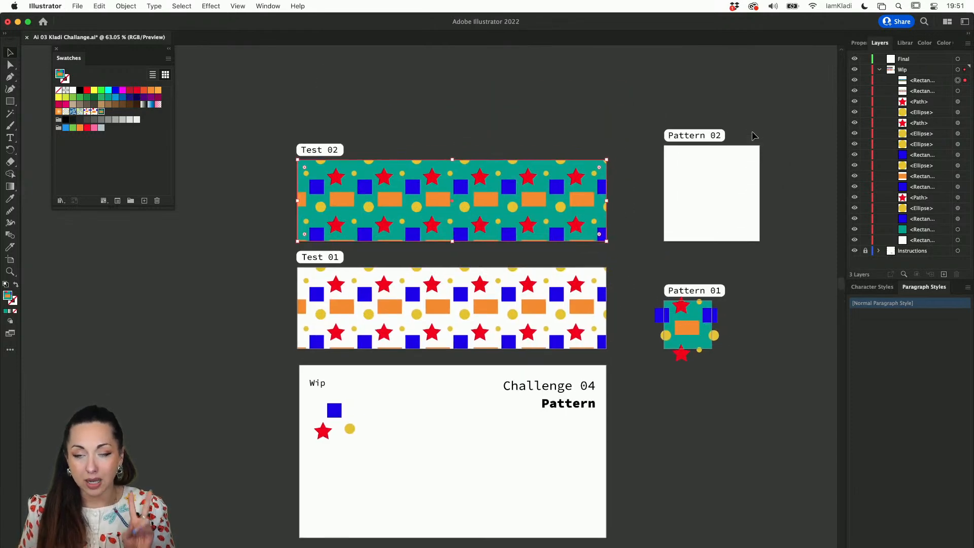
{"action": "scroll", "coordinate": [394, 206], "scroll_direction": "left", "scroll_amount": 5}
{"action": "scroll", "coordinate": [394, 206], "scroll_direction": "down", "scroll_amount": 1}
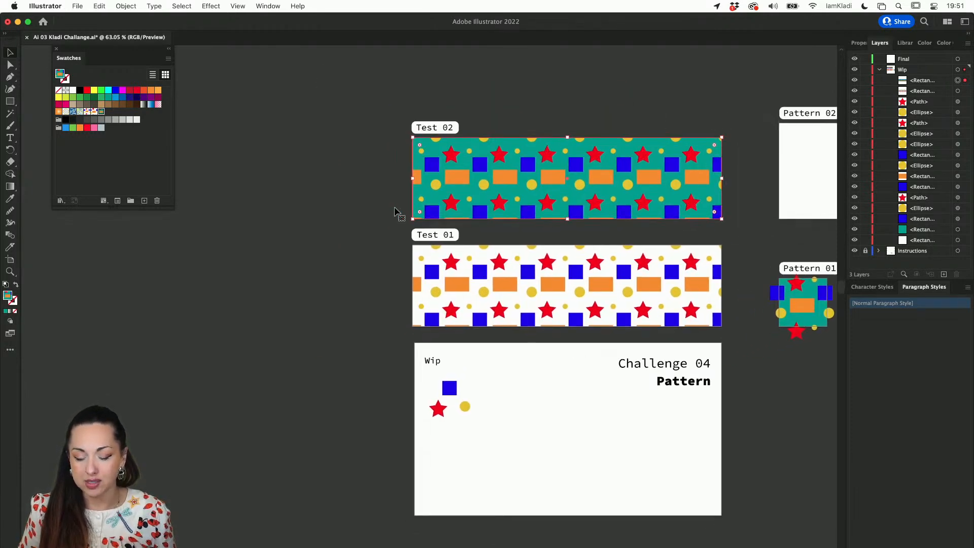
{"action": "scroll", "coordinate": [439, 260], "scroll_direction": "left", "scroll_amount": 5}
{"action": "scroll", "coordinate": [439, 260], "scroll_direction": "down", "scroll_amount": 1}
{"action": "left_click_drag", "start_coordinate": [564, 264], "coordinate": [226, 340]}
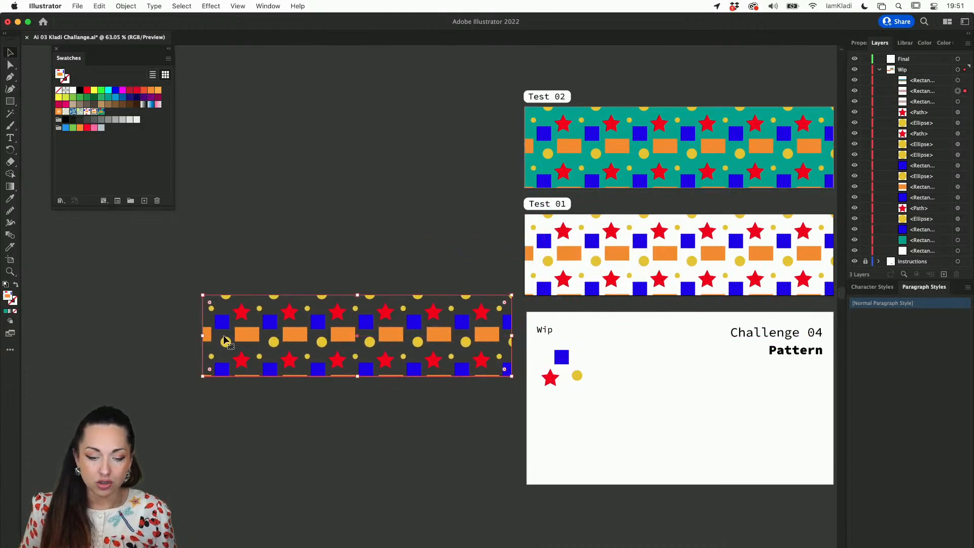
{"action": "left_click_drag", "start_coordinate": [203, 295], "coordinate": [59, 271]}
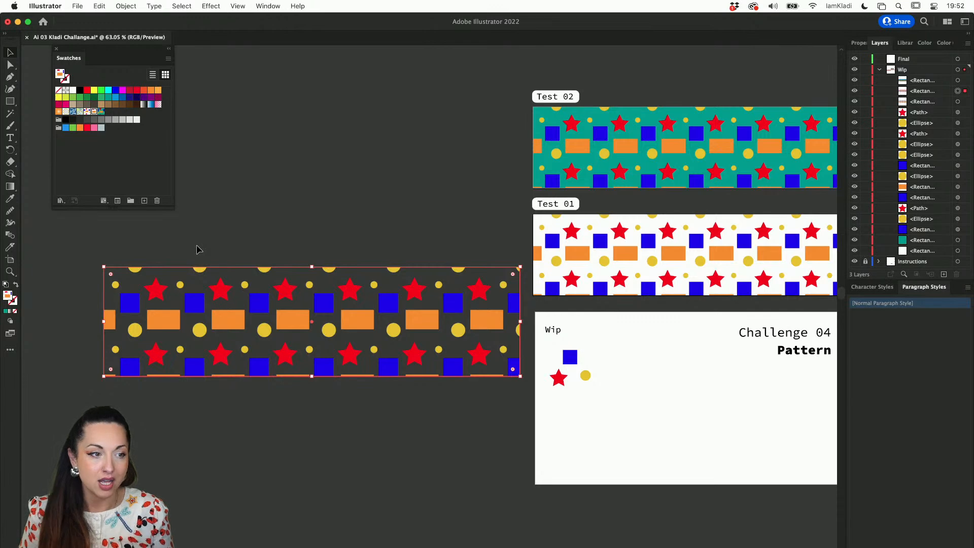
Set the transform behaviour to Transform Object Only and resize the copied rectangle to about 2284 × 1451 px
{"action": "left_click", "coordinate": [266, 6]}
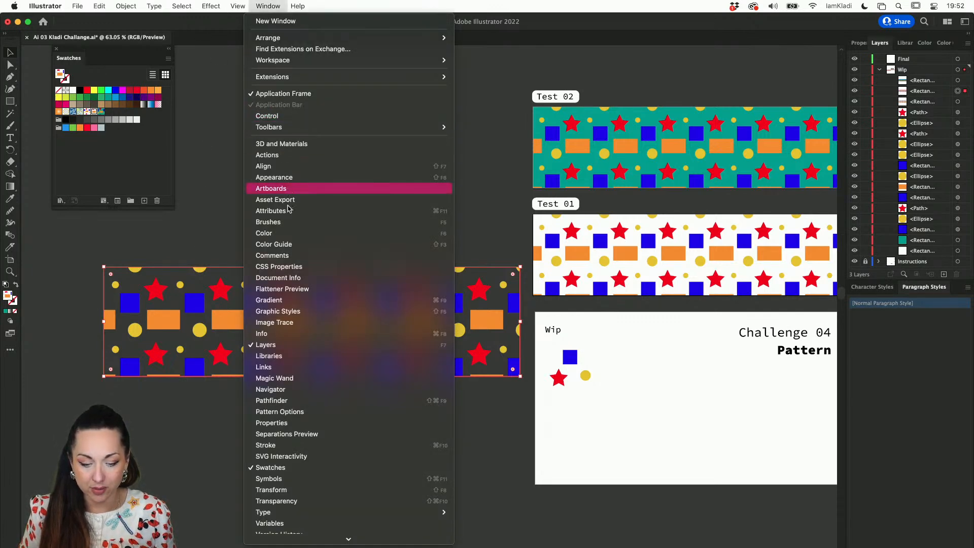
{"action": "left_click", "coordinate": [302, 490]}
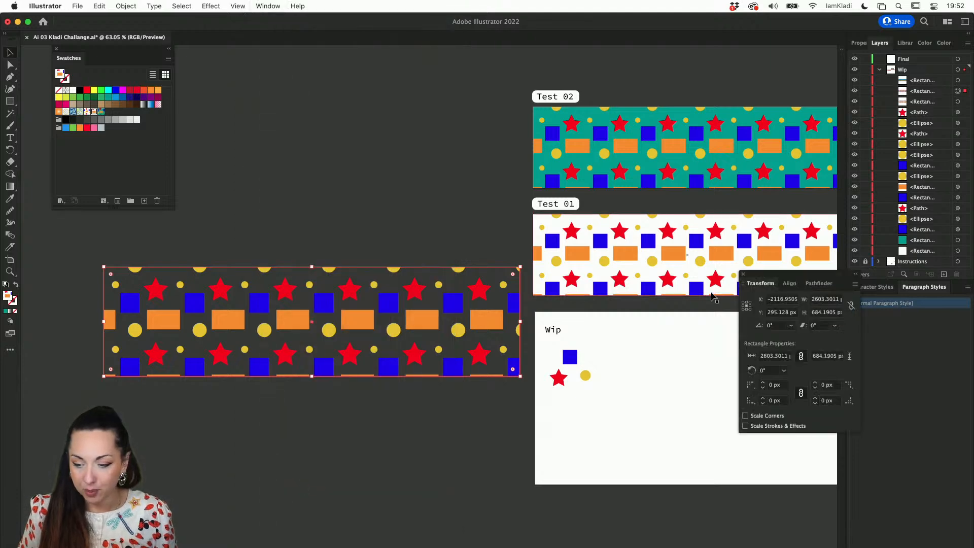
{"action": "left_click_drag", "start_coordinate": [781, 277], "coordinate": [234, 387]}
{"action": "left_click", "coordinate": [335, 393]}
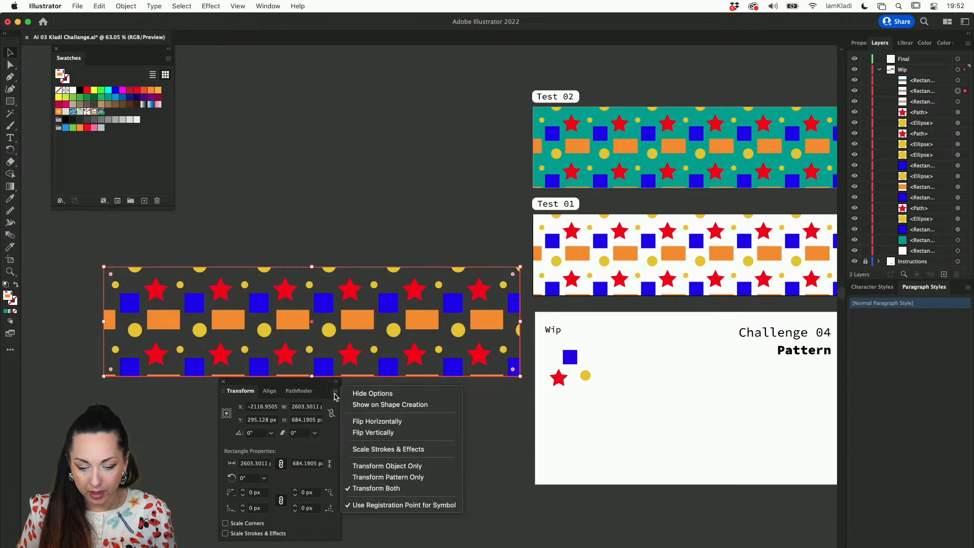
{"action": "left_click", "coordinate": [387, 465]}
{"action": "left_click_drag", "start_coordinate": [522, 267], "coordinate": [470, 146]}
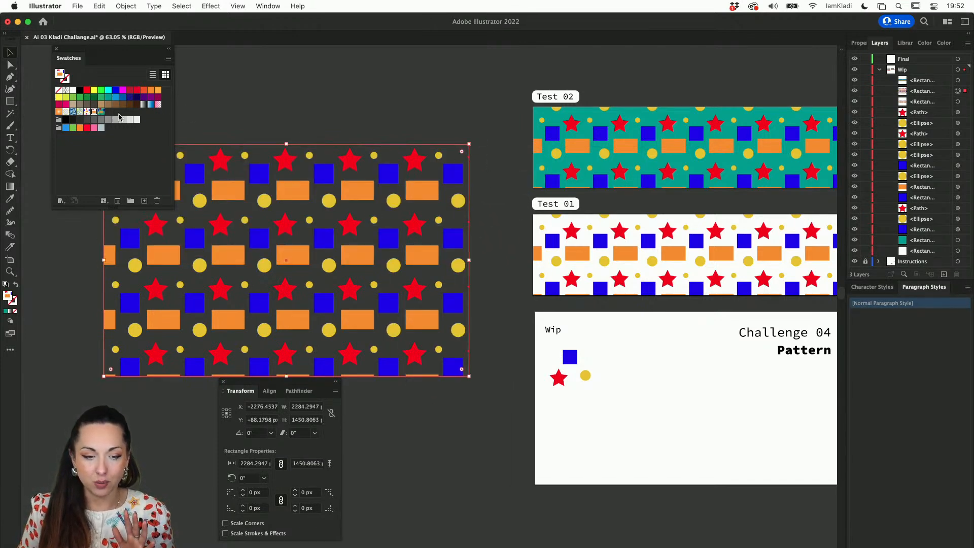
Reapply the pattern swatch without a background to the enlarged rectangle and shrink it to about 2125 × 1224 px
{"action": "left_click", "coordinate": [93, 114]}
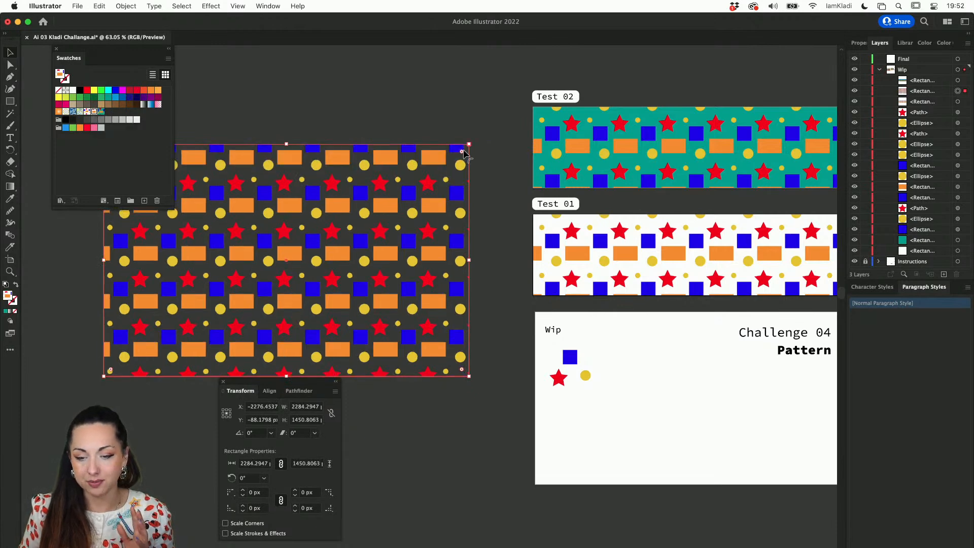
{"action": "left_click_drag", "start_coordinate": [468, 146], "coordinate": [444, 180]}
Switch to Transform Both, scale the rectangle with its pattern to about 2395 × 1379 px and move it slightly upwards
{"action": "left_click", "coordinate": [335, 391]}
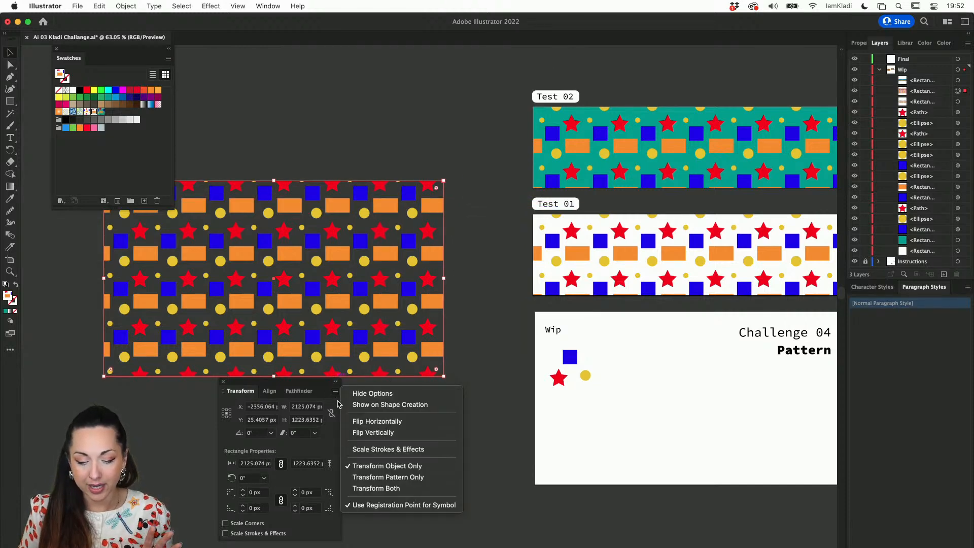
{"action": "left_click", "coordinate": [373, 488]}
{"action": "left_click_drag", "start_coordinate": [445, 178], "coordinate": [487, 122]}
{"action": "left_click_drag", "start_coordinate": [412, 212], "coordinate": [415, 181]}
Inspect the Test 01 and Test 02 patterns up close and start a Save for Web (Legacy) export
{"action": "scroll", "coordinate": [532, 205], "scroll_direction": "right", "scroll_amount": 5}
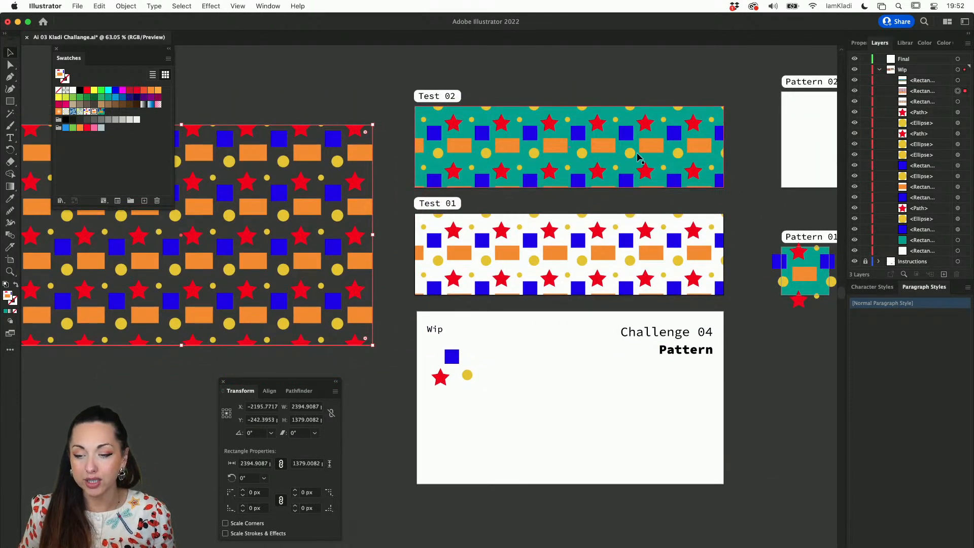
{"action": "scroll", "coordinate": [638, 156], "scroll_direction": "up", "scroll_amount": 5}
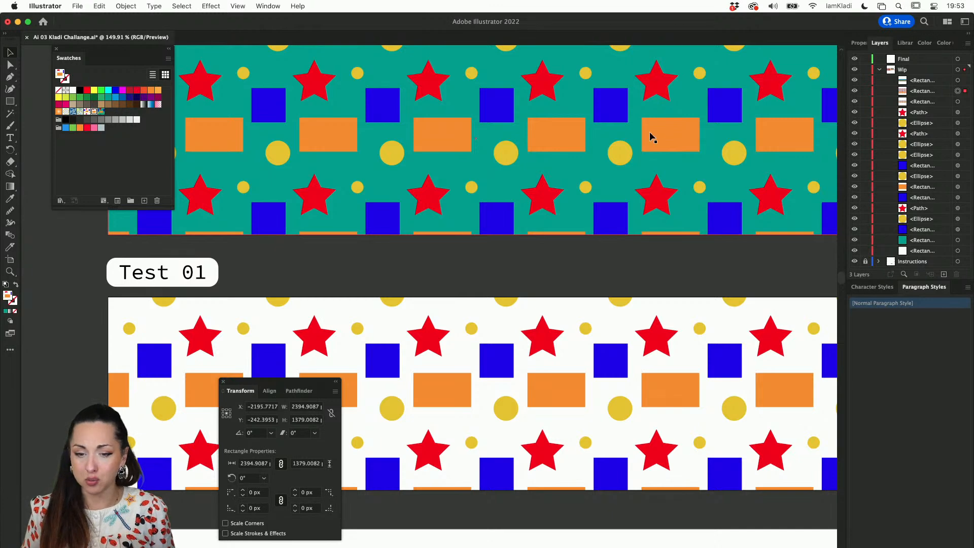
{"action": "scroll", "coordinate": [332, 182], "scroll_direction": "up", "scroll_amount": 2}
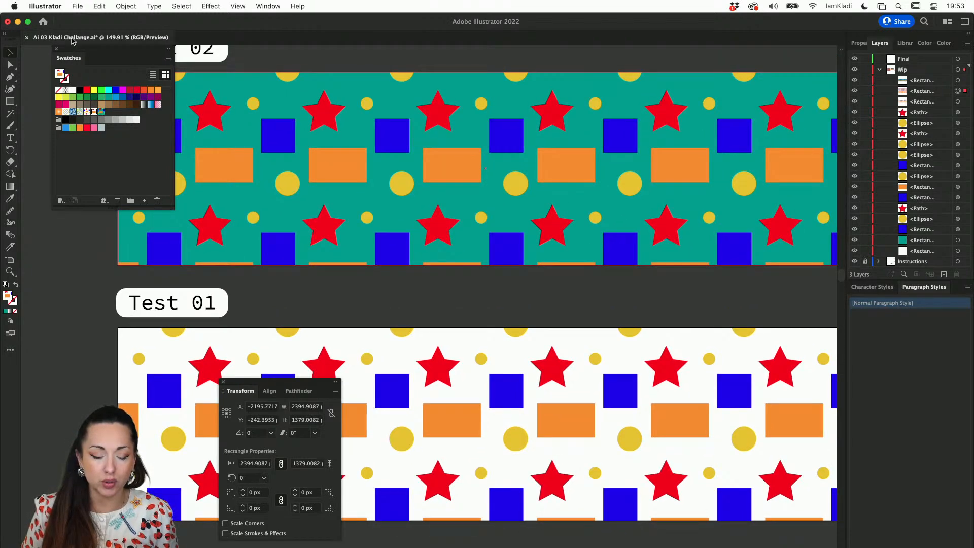
{"action": "left_click", "coordinate": [76, 7]}
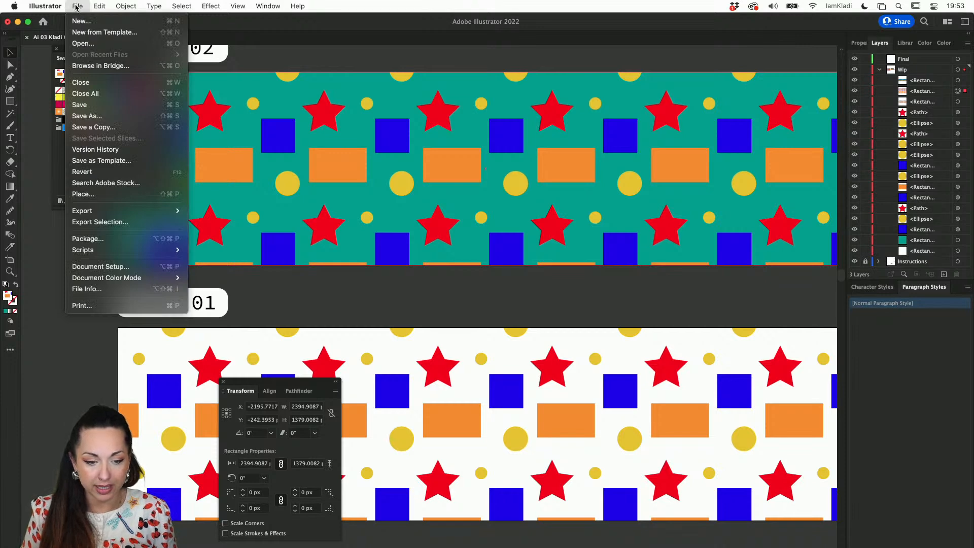
{"action": "mouse_move", "coordinate": [141, 217]}
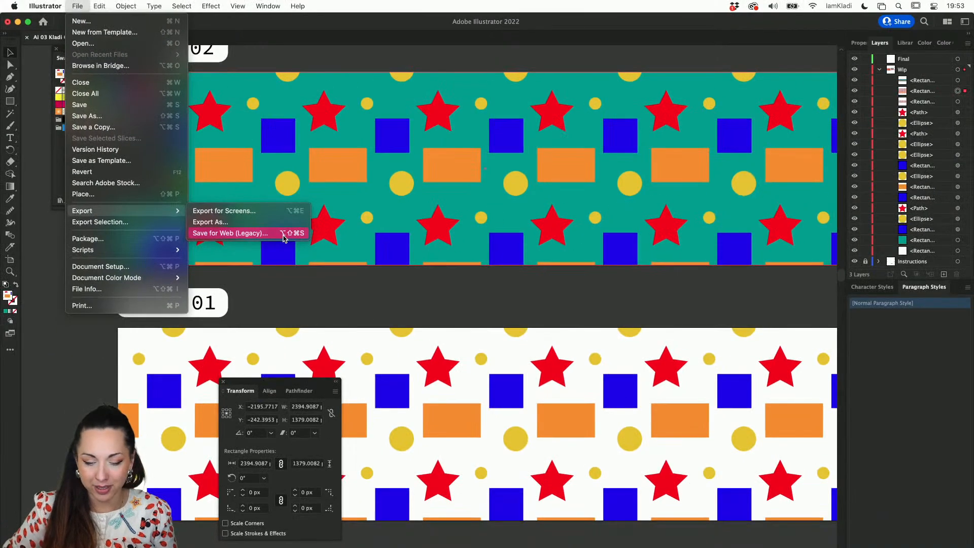
{"action": "left_click", "coordinate": [284, 234]}
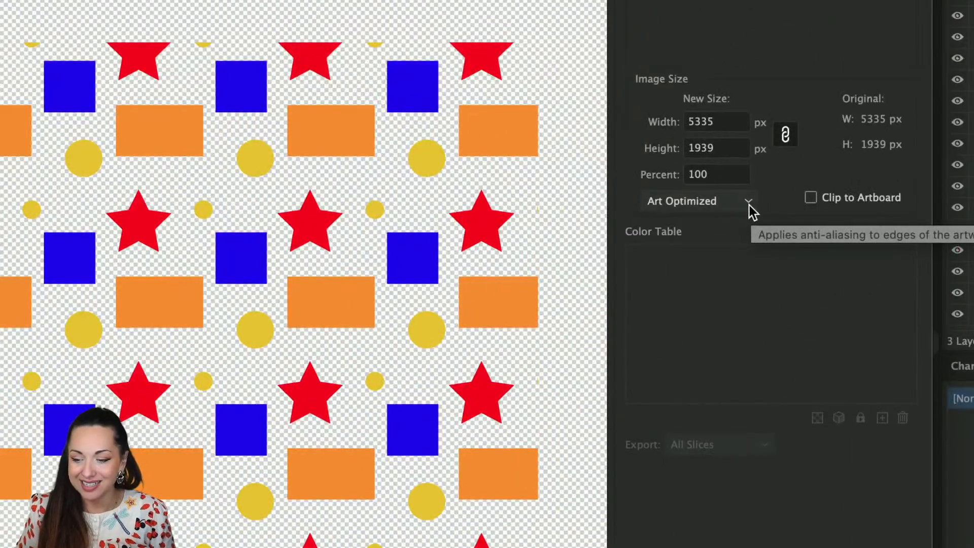
Try the None and Type Optimized anti-aliasing options for the export and return to Art Optimized
{"action": "left_click", "coordinate": [748, 202]}
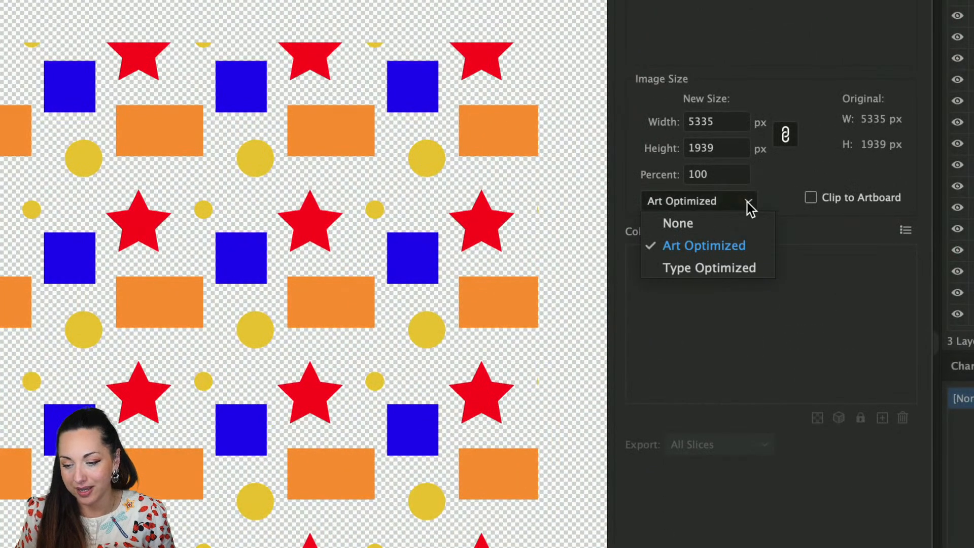
{"action": "left_click", "coordinate": [704, 230]}
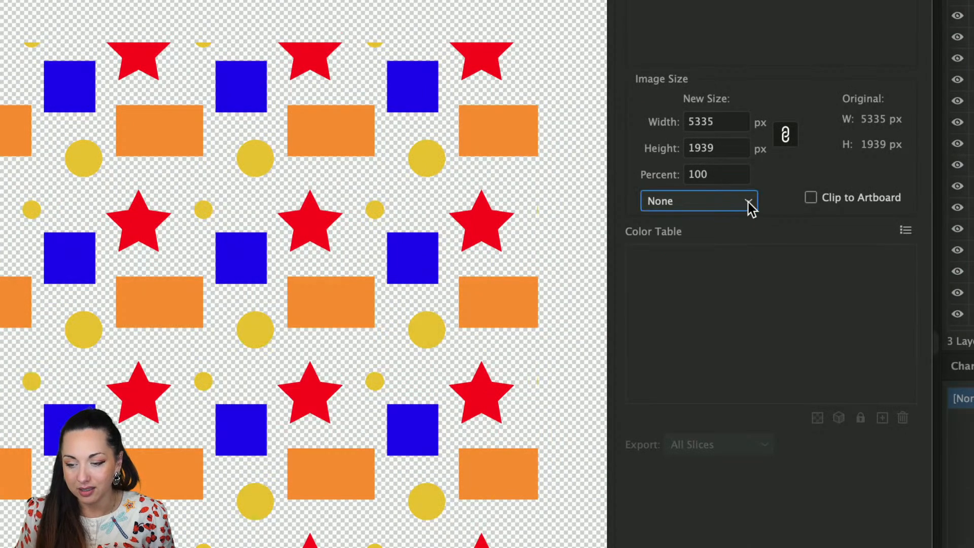
{"action": "left_click", "coordinate": [751, 202]}
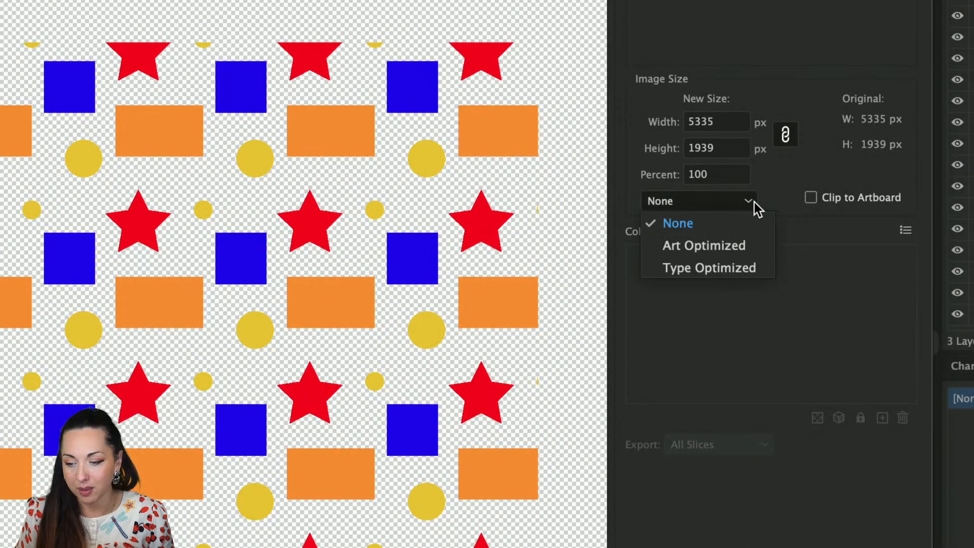
{"action": "left_click", "coordinate": [729, 262]}
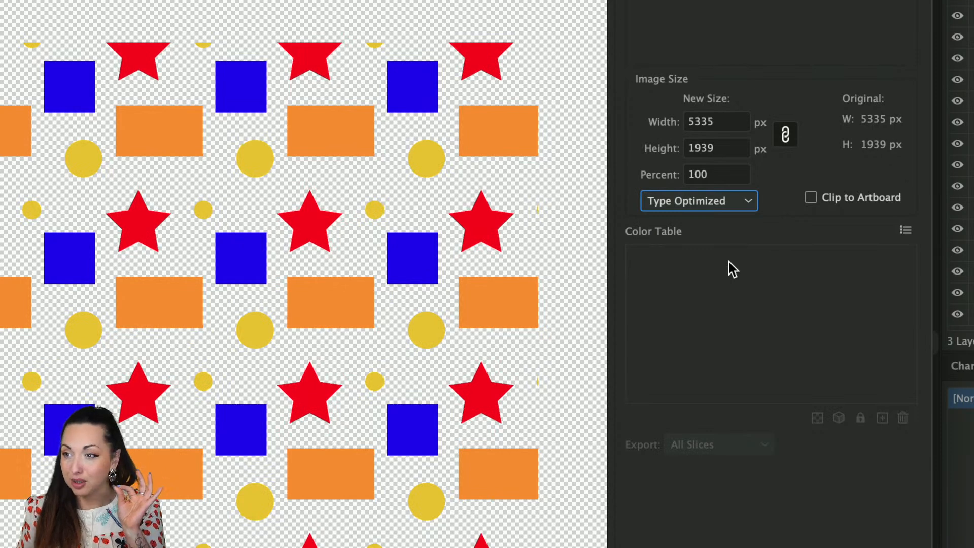
{"action": "left_click", "coordinate": [747, 208]}
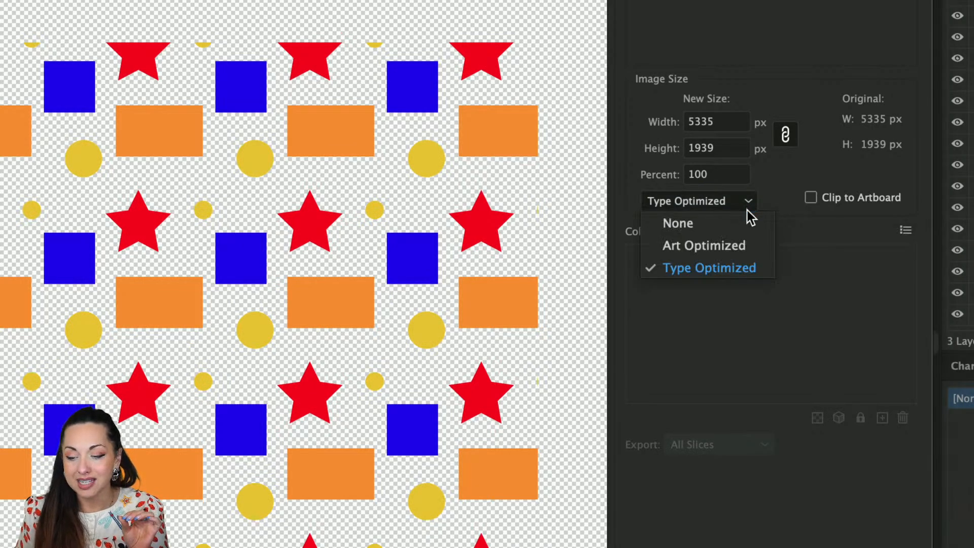
{"action": "left_click", "coordinate": [740, 248]}
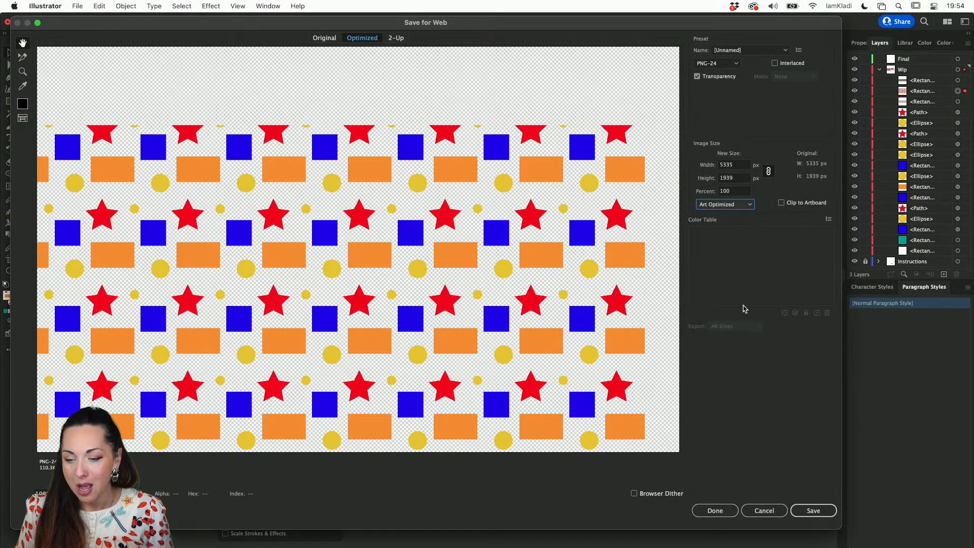
Save the export as the PNG-24 image Ai-03-Kladi-Challange in the Desktop folder
{"action": "left_click", "coordinate": [808, 513]}
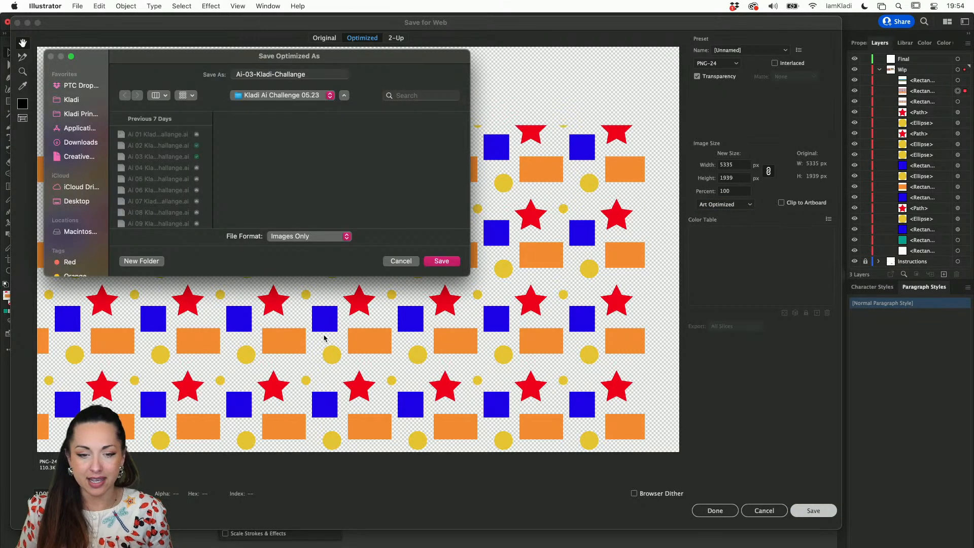
{"action": "left_click", "coordinate": [89, 201]}
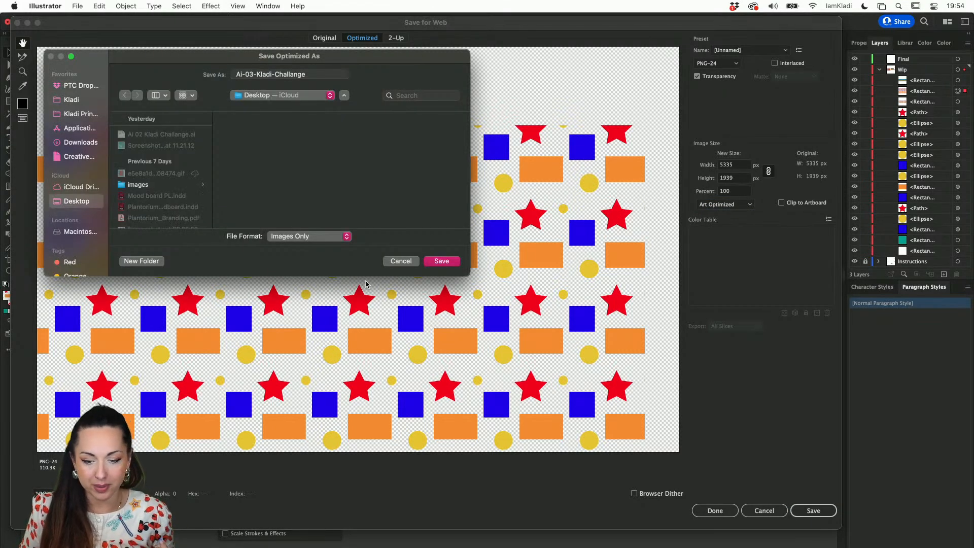
{"action": "left_click", "coordinate": [437, 263]}
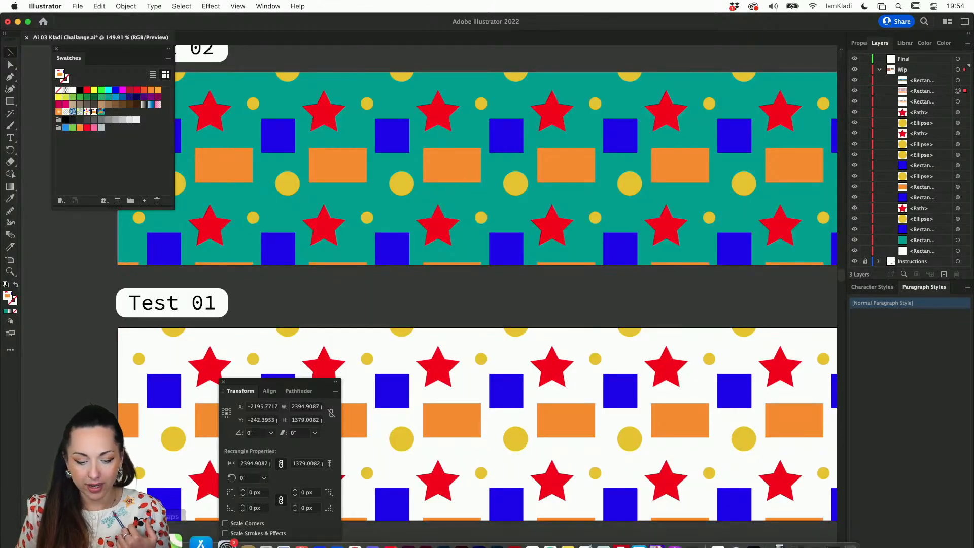
Switch to Finder, locate Ai-03-Kladi-Challange.png in the Desktop folder and open it in Preview
{"action": "left_click", "coordinate": [168, 533]}
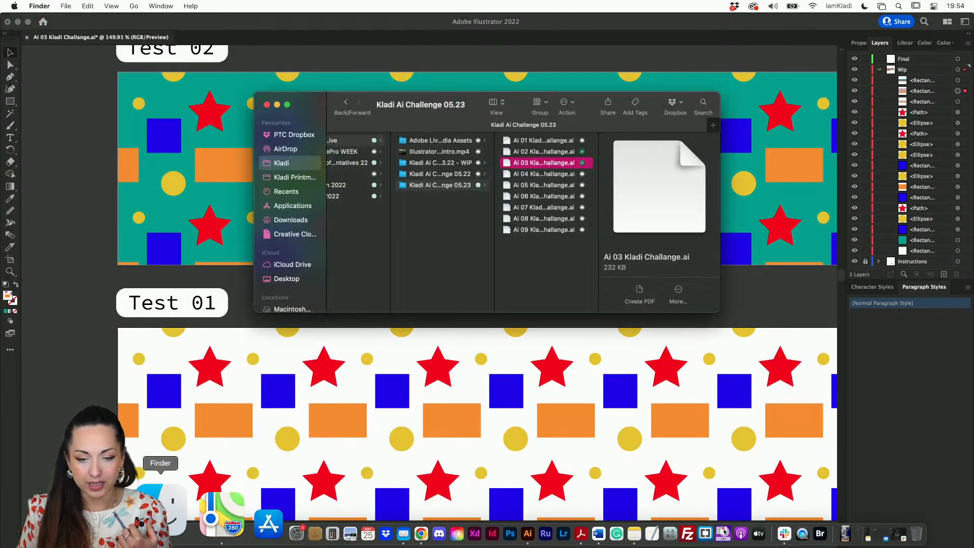
{"action": "left_click", "coordinate": [287, 279]}
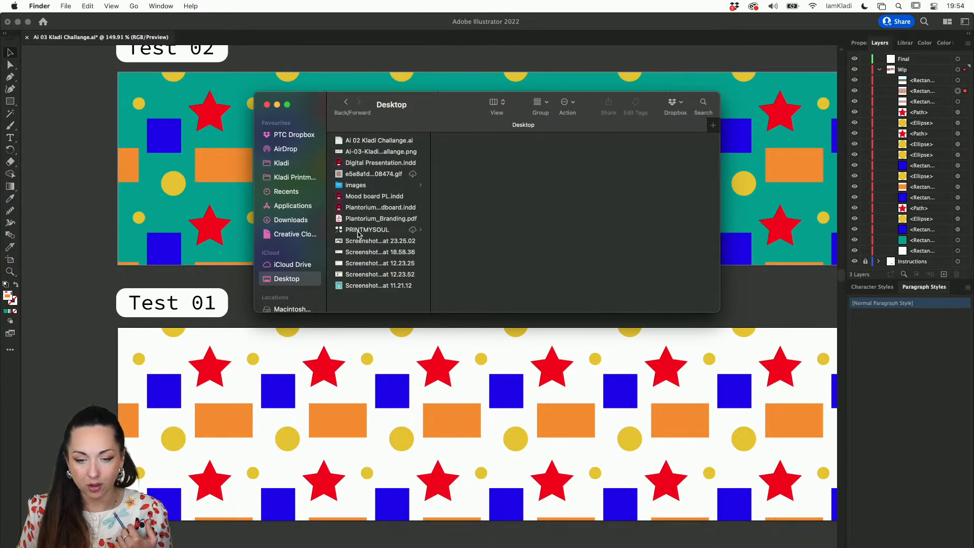
{"action": "left_click", "coordinate": [366, 187]}
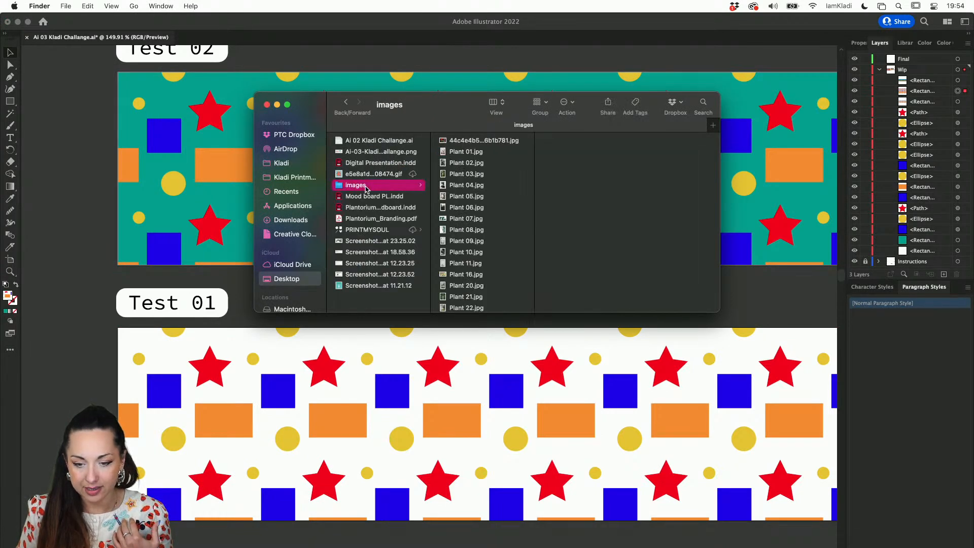
{"action": "left_click", "coordinate": [373, 152]}
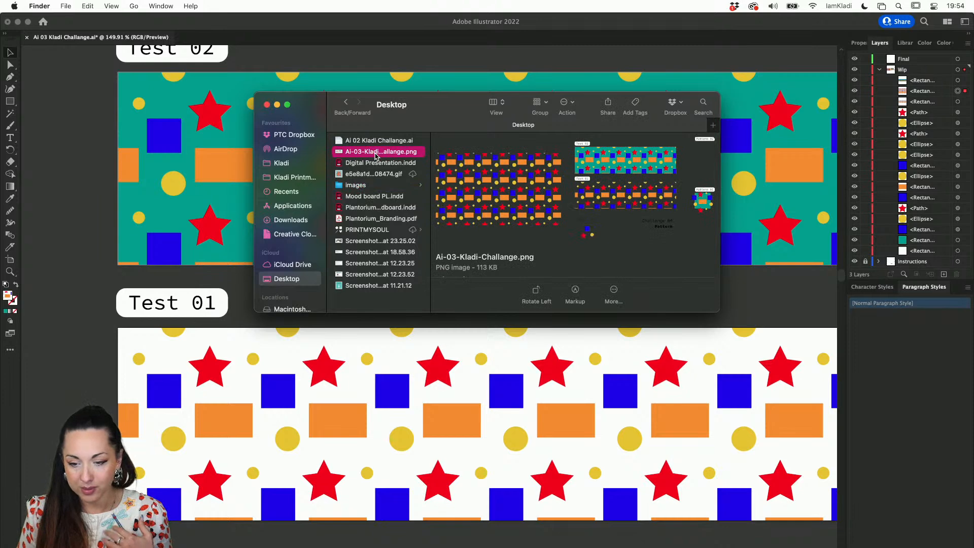
{"action": "double_click", "coordinate": [340, 156]}
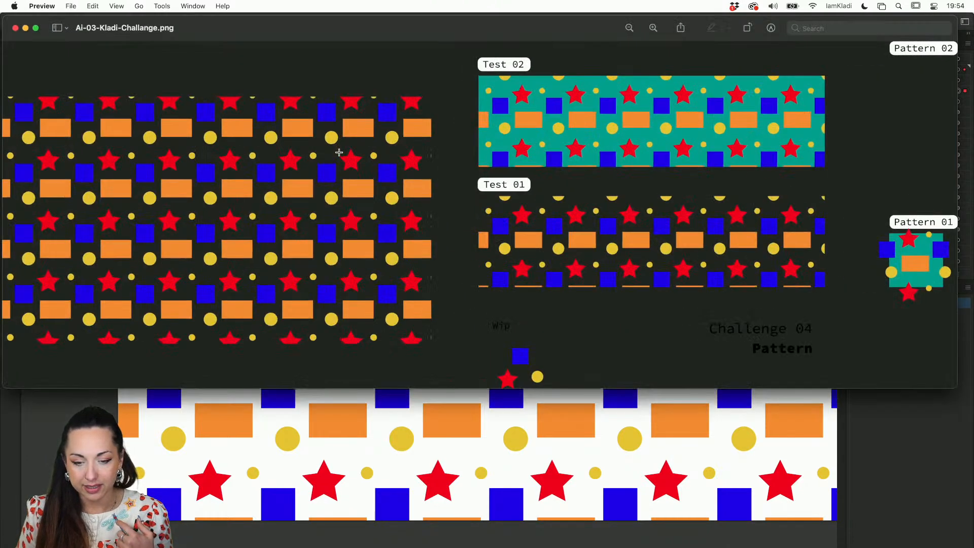
Examine the exported PNG up close for edge quality and seams in the large pattern, Test 01 and Test 02
{"action": "scroll", "coordinate": [281, 188], "scroll_direction": "up", "scroll_amount": 3}
{"action": "scroll", "coordinate": [281, 188], "scroll_direction": "up", "scroll_amount": 5}
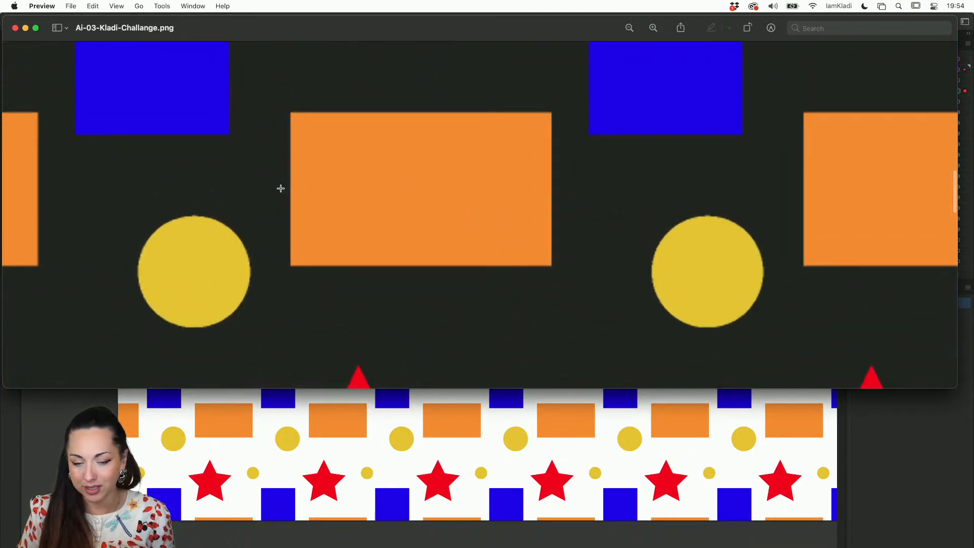
{"action": "left_click_drag", "start_coordinate": [280, 189], "coordinate": [166, 254]}
{"action": "scroll", "coordinate": [166, 254], "scroll_direction": "down", "scroll_amount": 6}
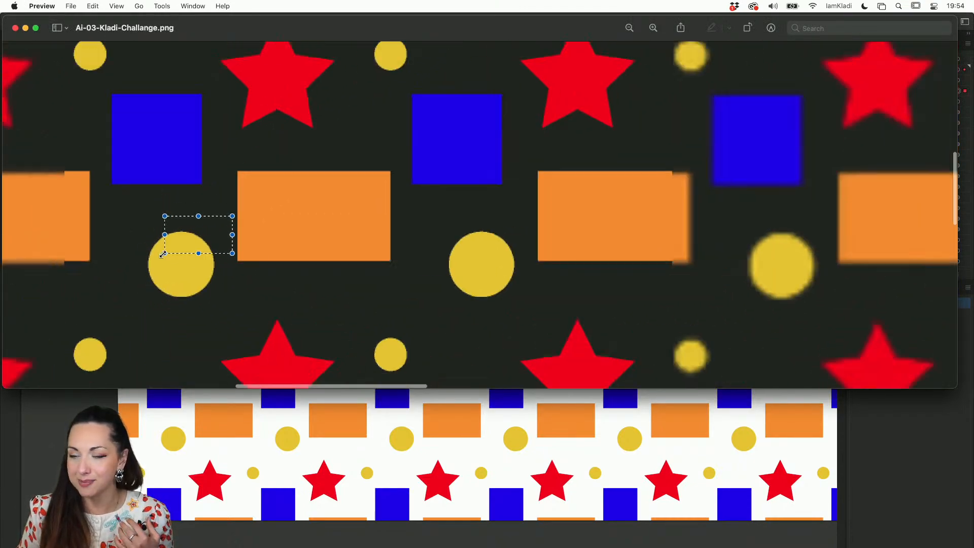
{"action": "scroll", "coordinate": [323, 264], "scroll_direction": "down", "scroll_amount": 2}
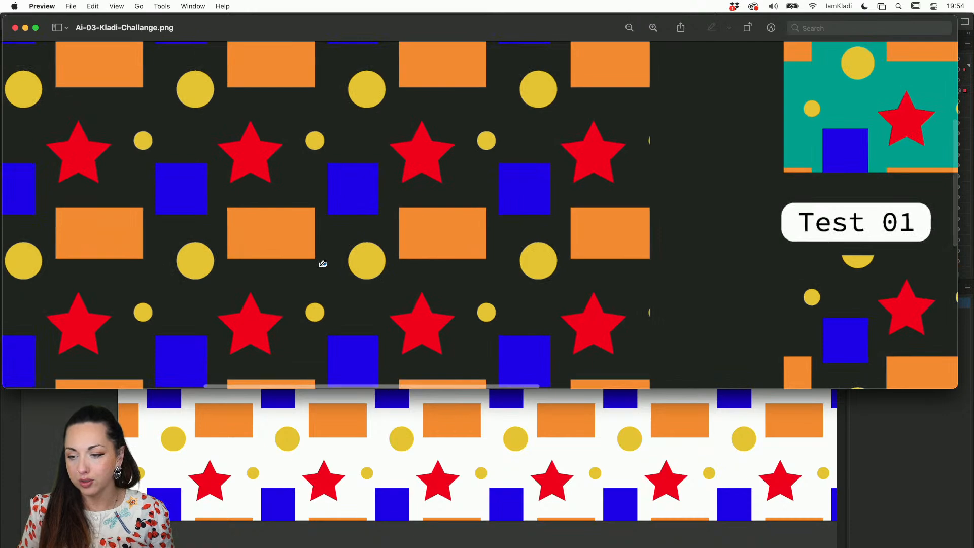
{"action": "scroll", "coordinate": [323, 263], "scroll_direction": "right", "scroll_amount": 10}
{"action": "scroll", "coordinate": [702, 246], "scroll_direction": "right", "scroll_amount": 5}
{"action": "scroll", "coordinate": [702, 245], "scroll_direction": "up", "scroll_amount": 2}
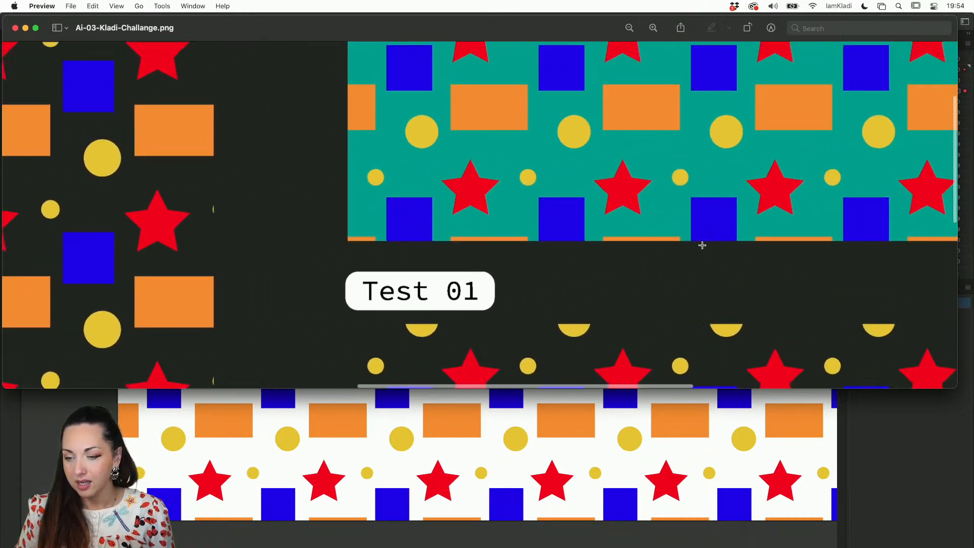
{"action": "scroll", "coordinate": [703, 245], "scroll_direction": "left", "scroll_amount": 5}
{"action": "scroll", "coordinate": [702, 245], "scroll_direction": "down", "scroll_amount": 8}
{"action": "scroll", "coordinate": [703, 246], "scroll_direction": "down", "scroll_amount": 6}
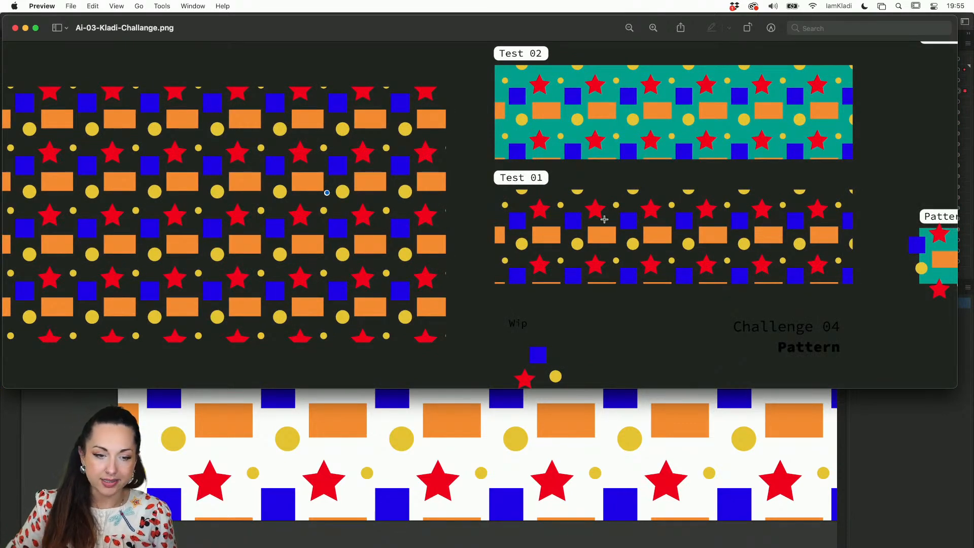
Close the PNG preview and the Finder window and return to the pattern document in Illustrator
{"action": "left_click", "coordinate": [15, 28]}
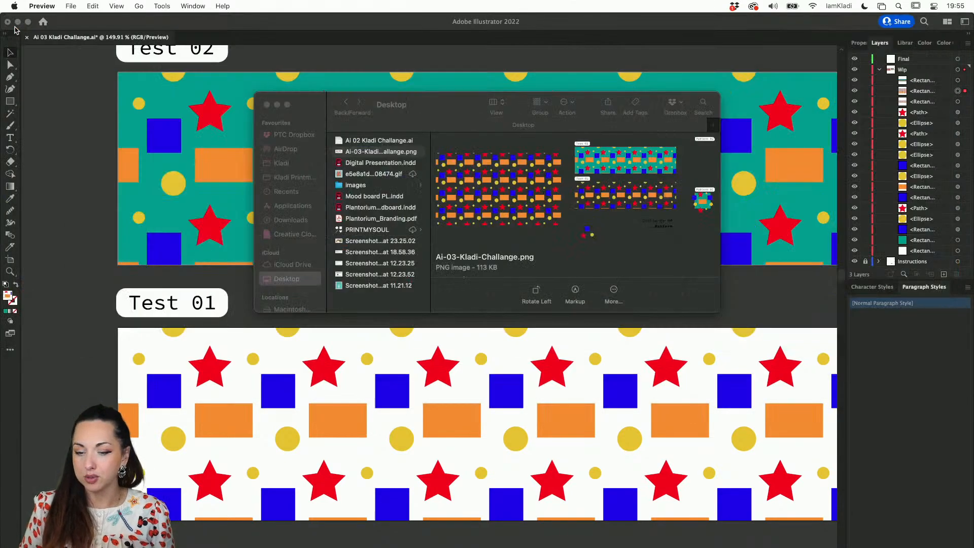
{"action": "key", "text": "Escape"}
{"action": "left_click", "coordinate": [269, 106]}
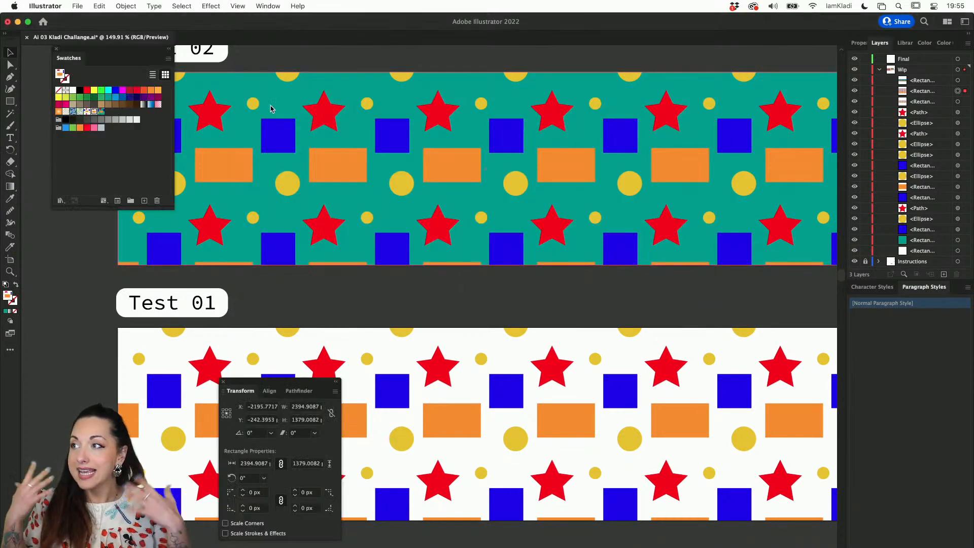